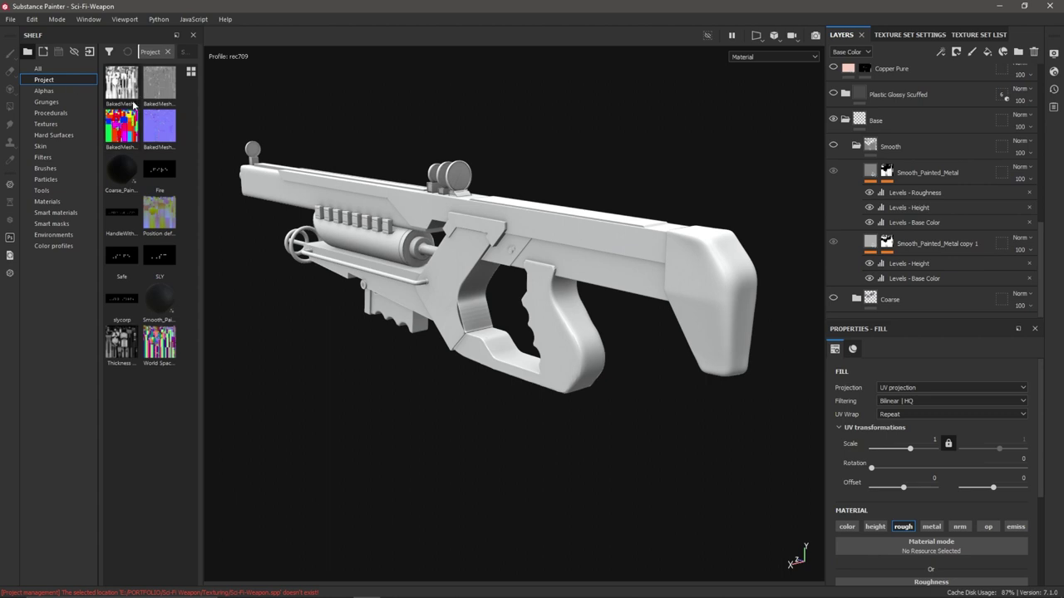
# - Review the baked mesh maps listed in the weapon's texture set settings, from Normal to Thickness
pyautogui.moveTo(150, 122)
pyautogui.click(923, 35)
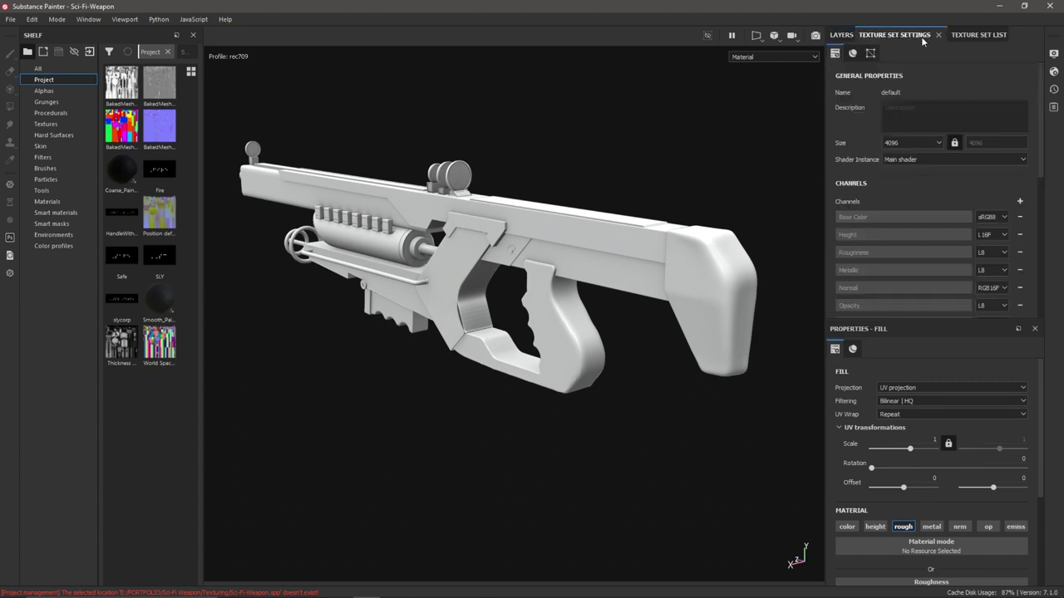
pyautogui.scroll(-6, 898, 96)
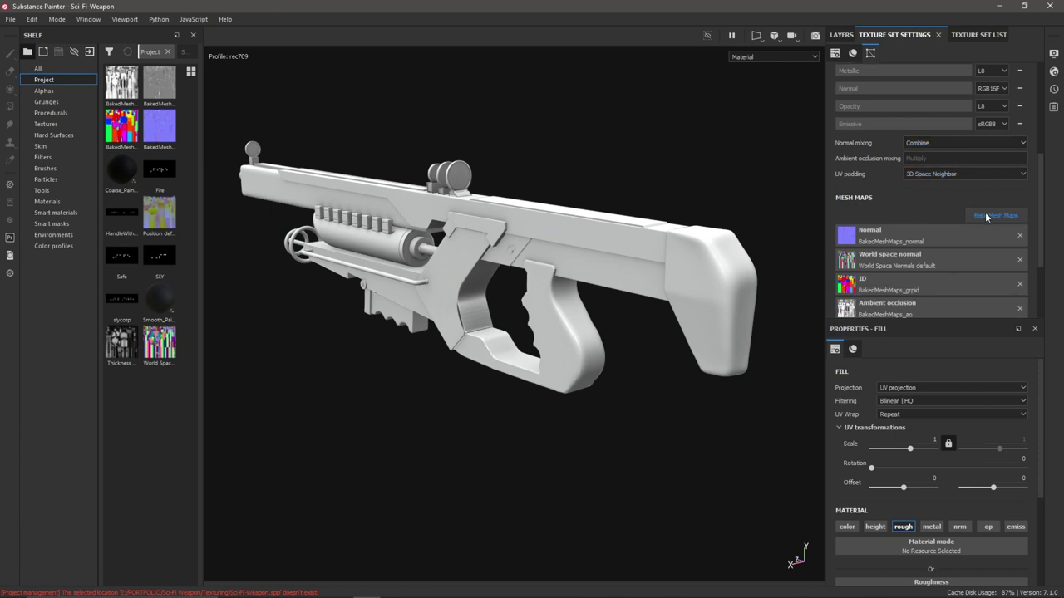
pyautogui.scroll(-1, 923, 208)
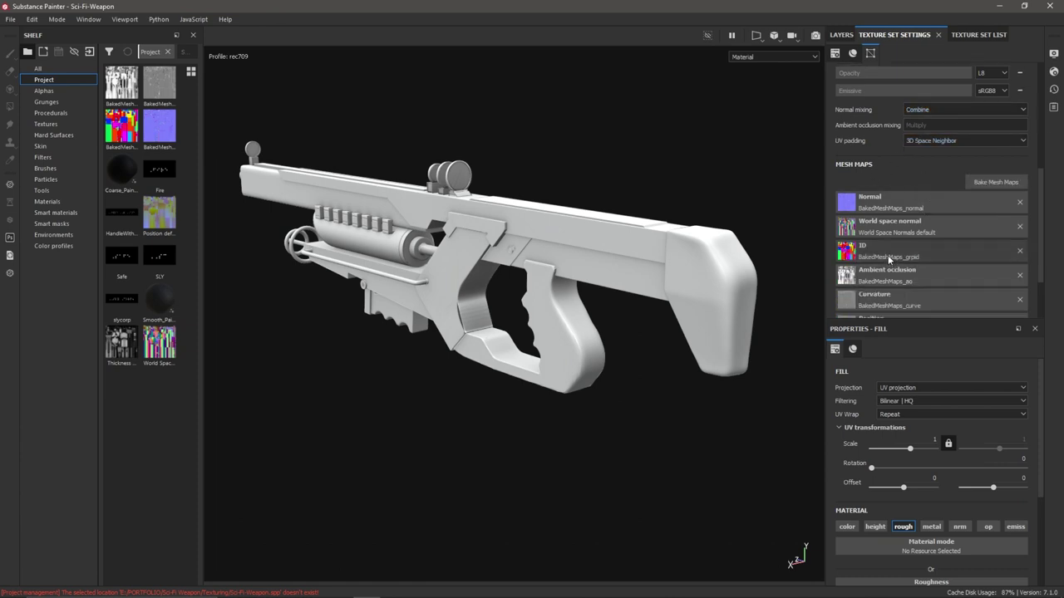
pyautogui.scroll(-1, 887, 259)
pyautogui.scroll(-1, 884, 219)
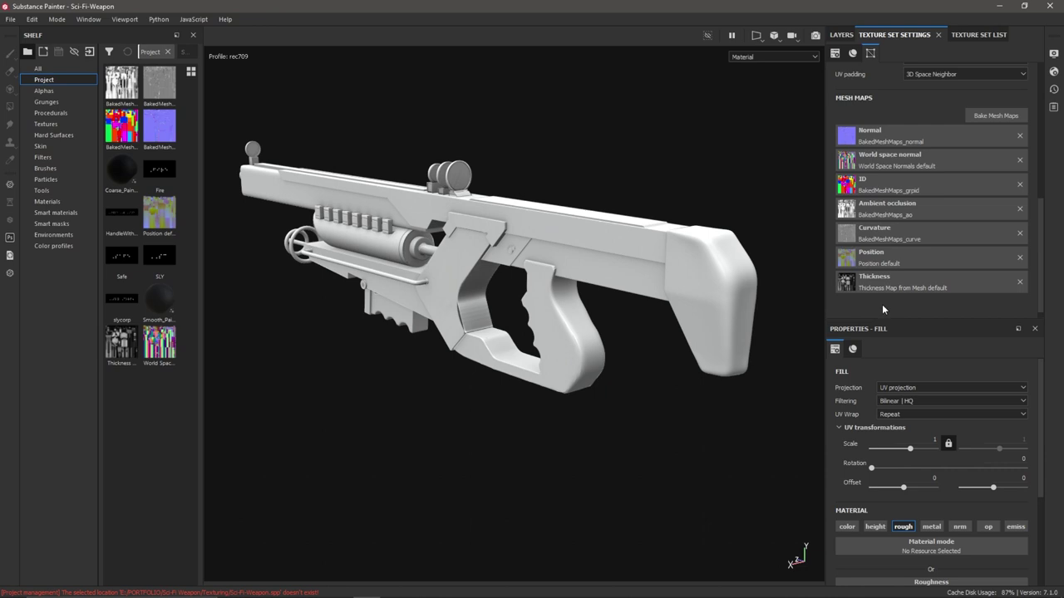
# - Return to the layer stack and show the Coarse folder, inspecting the weapon from several angles up to the stock
pyautogui.click(841, 35)
pyautogui.keyDown('alt'); pyautogui.moveTo(423, 279); pyautogui.dragTo(646, 209); pyautogui.keyUp('alt')
pyautogui.moveTo(399, 249)
pyautogui.keyDown('alt'); pyautogui.mouseDown()
pyautogui.moveTo(577, 268)
pyautogui.moveTo(396, 238)
pyautogui.mouseUp(); pyautogui.keyUp('alt')
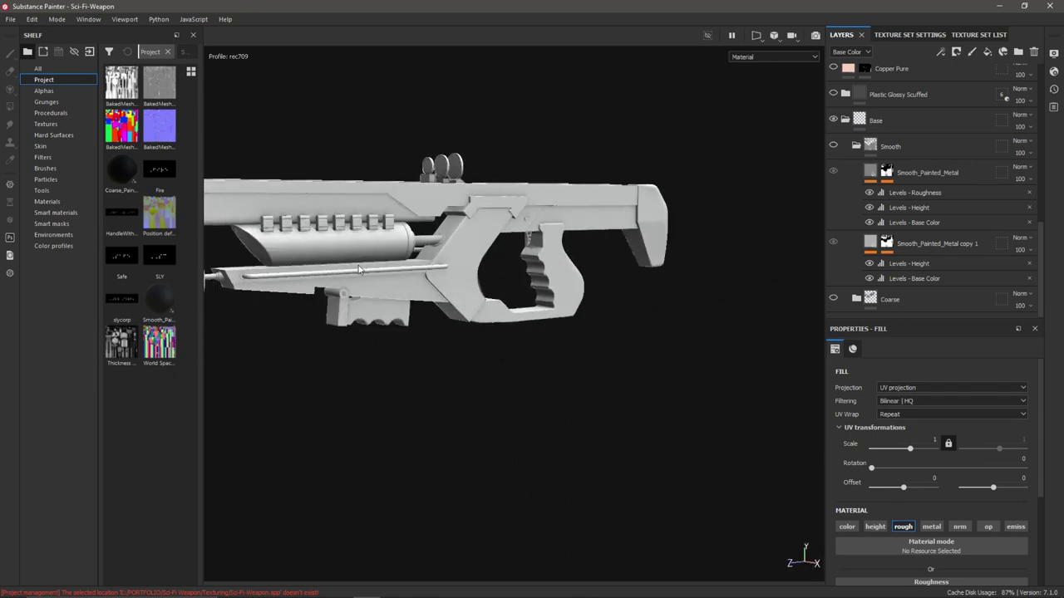
pyautogui.keyDown('alt'); pyautogui.moveTo(395, 237); pyautogui.dragTo(439, 247, button='middle'); pyautogui.keyUp('alt')
pyautogui.keyDown('alt'); pyautogui.moveTo(438, 247); pyautogui.dragTo(532, 245); pyautogui.keyUp('alt')
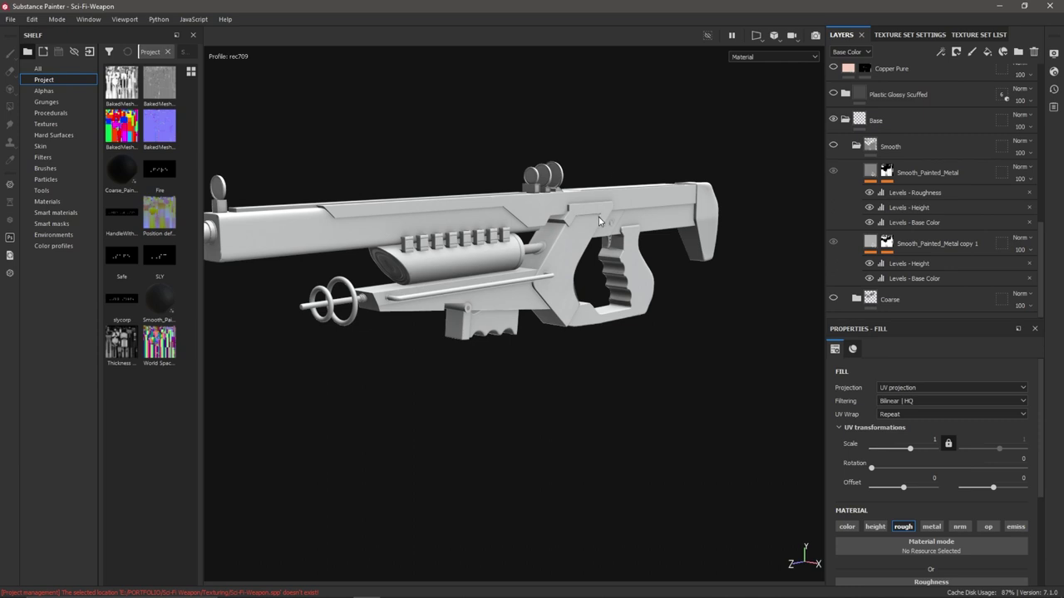
pyautogui.keyDown('alt'); pyautogui.moveTo(345, 232); pyautogui.dragTo(323, 232); pyautogui.keyUp('alt')
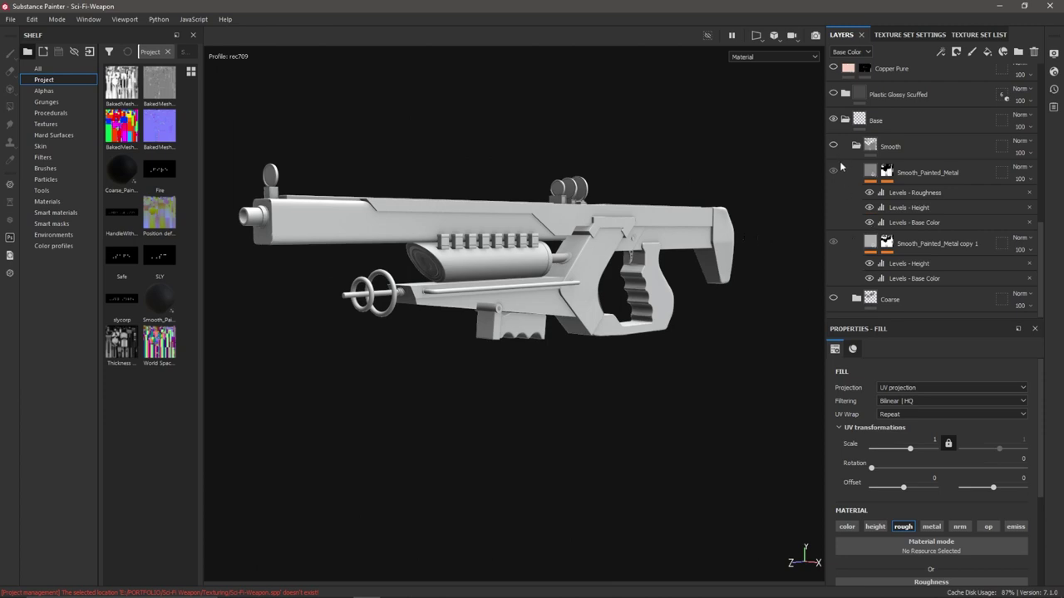
pyautogui.click(834, 298)
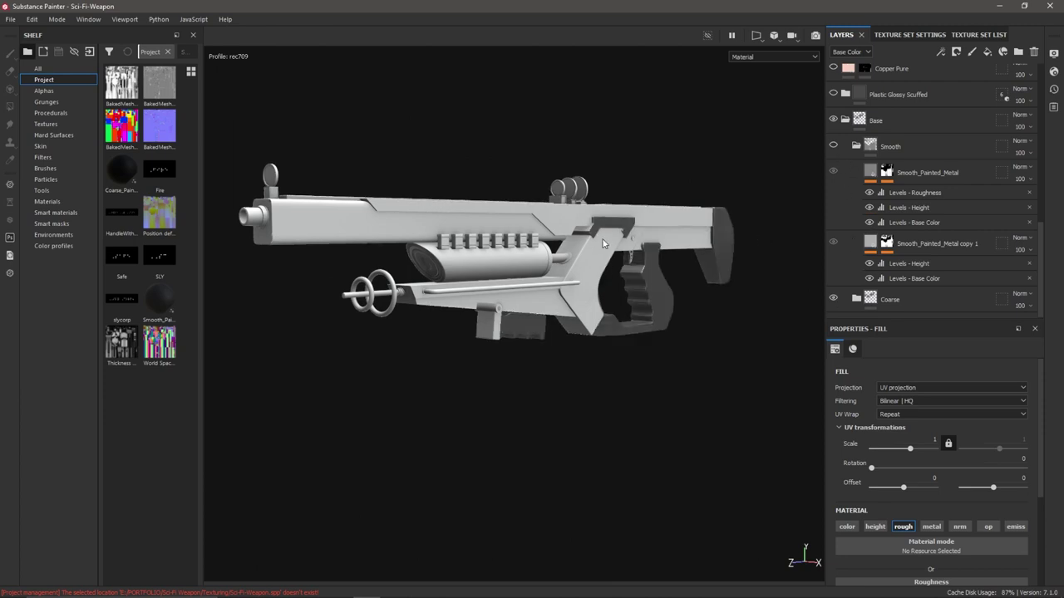
pyautogui.moveTo(606, 244)
pyautogui.keyDown('alt'); pyautogui.mouseDown()
pyautogui.moveTo(487, 238)
pyautogui.moveTo(593, 252)
pyautogui.moveTo(582, 243)
pyautogui.moveTo(597, 225)
pyautogui.mouseUp(); pyautogui.keyUp('alt')
pyautogui.scroll(3, 597, 224)
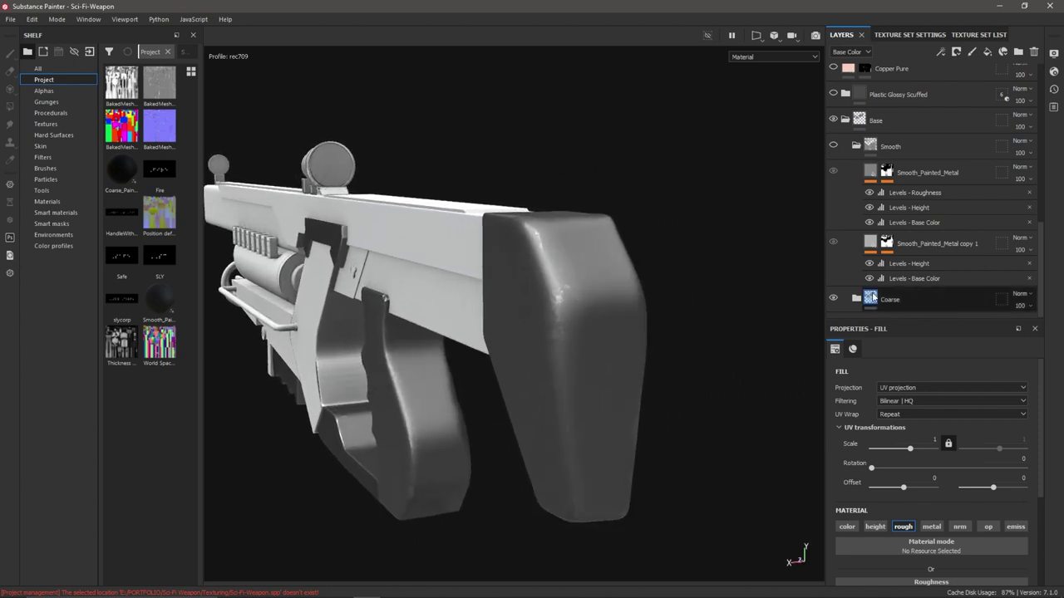
# - Expand the Coarse folder and view the Coarse_Painted_Metal mask on the model with its mg_metal_edge_wear generator selected
pyautogui.click(941, 302)
pyautogui.click(857, 298)
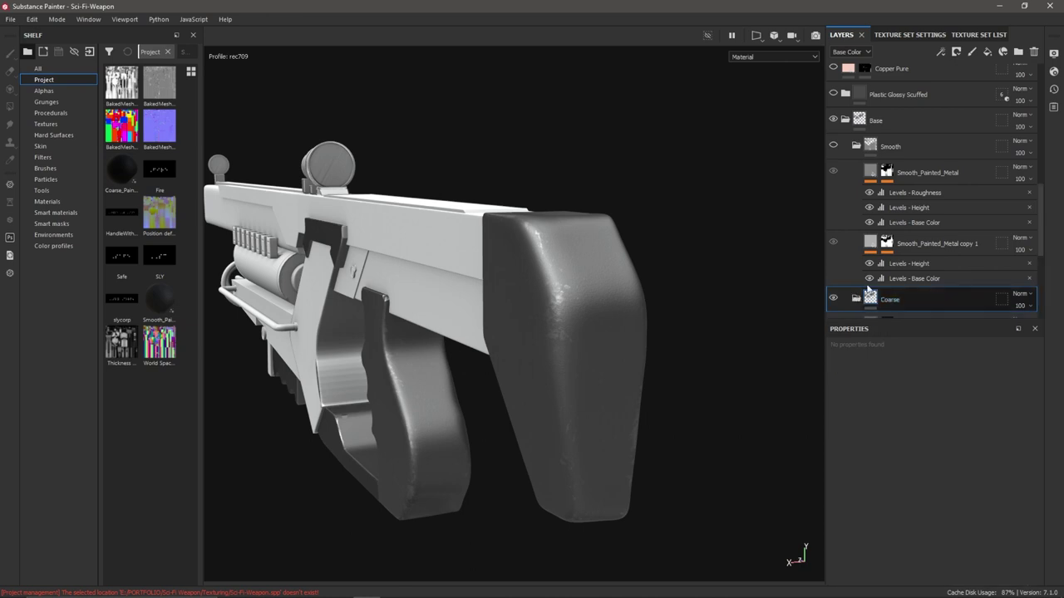
pyautogui.scroll(-4, 906, 166)
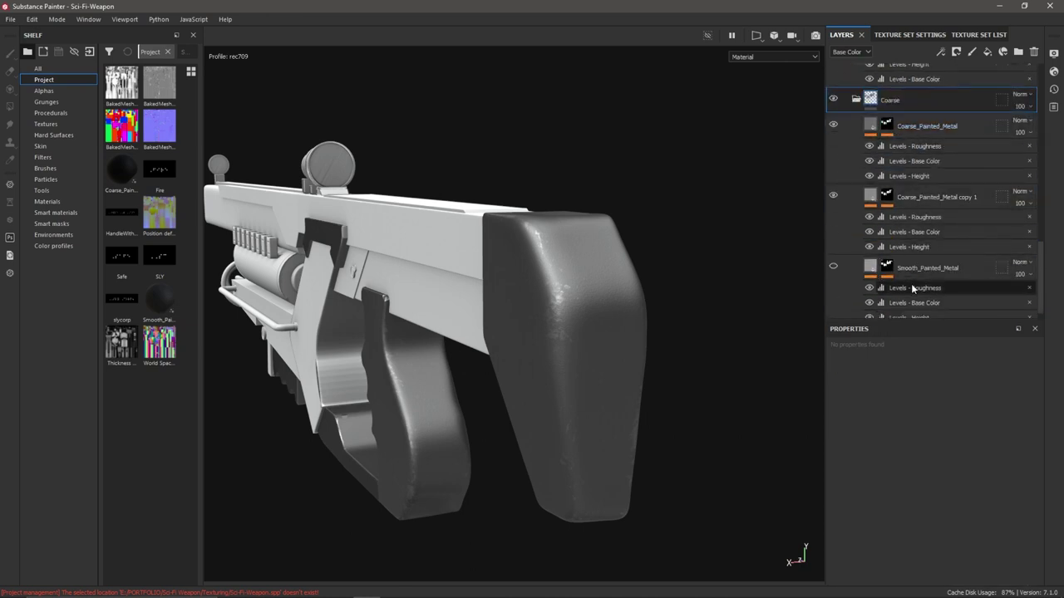
pyautogui.click(886, 129)
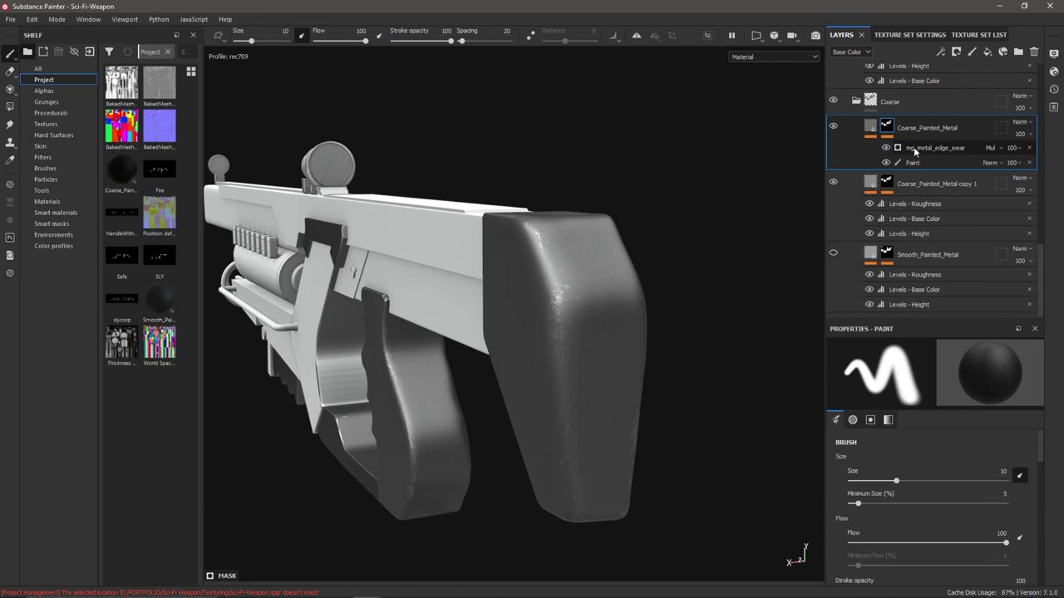
pyautogui.click(774, 56)
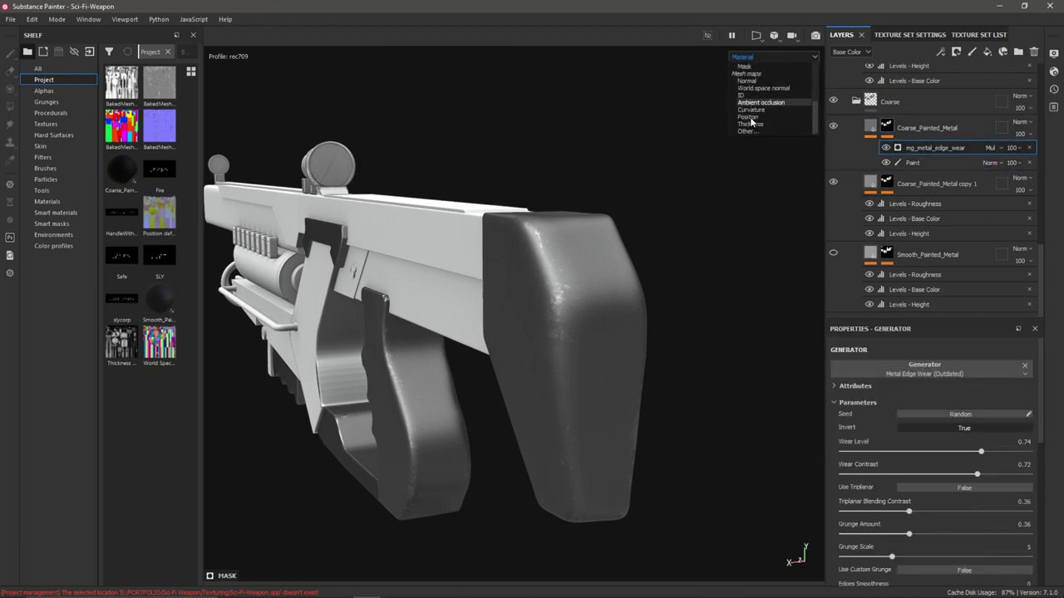
pyautogui.click(745, 67)
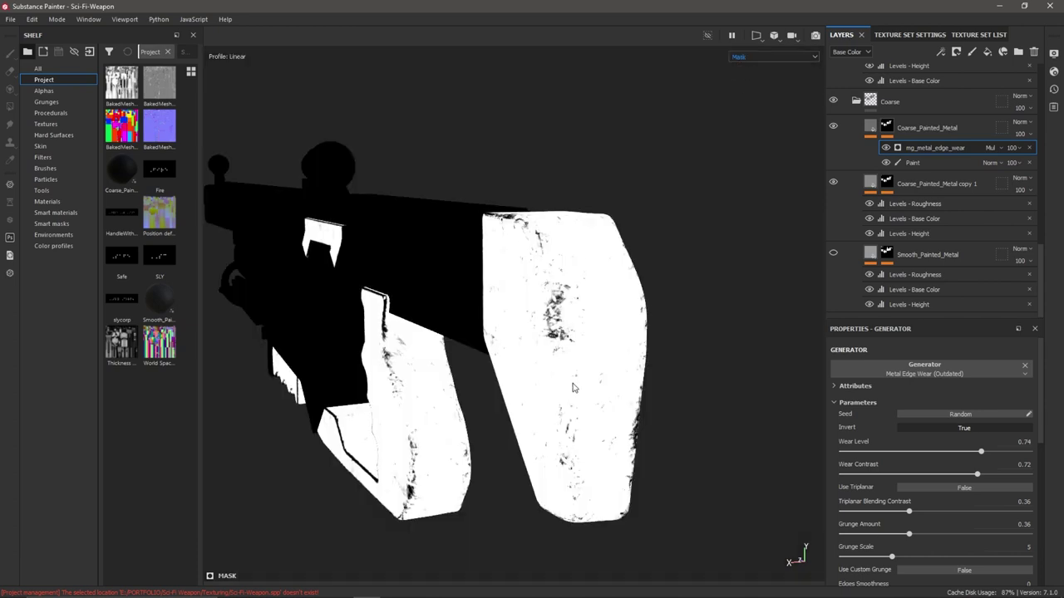
pyautogui.keyDown('alt'); pyautogui.moveTo(572, 388); pyautogui.dragTo(444, 310); pyautogui.keyUp('alt')
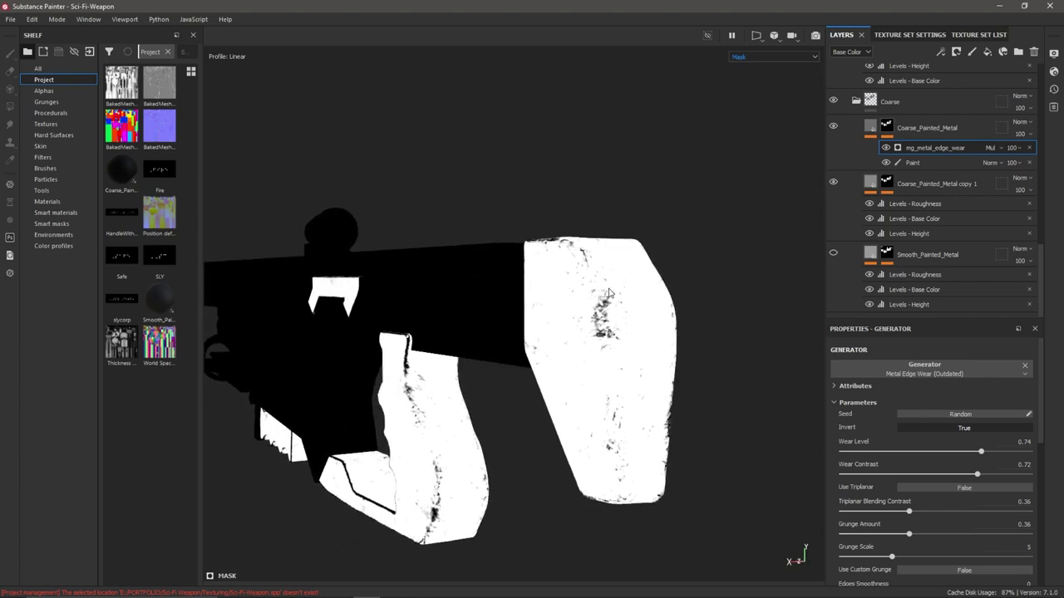
# - Switch the viewport back to Material display and inspect the edge wear on the stock
pyautogui.click(813, 58)
pyautogui.scroll(3, 766, 95)
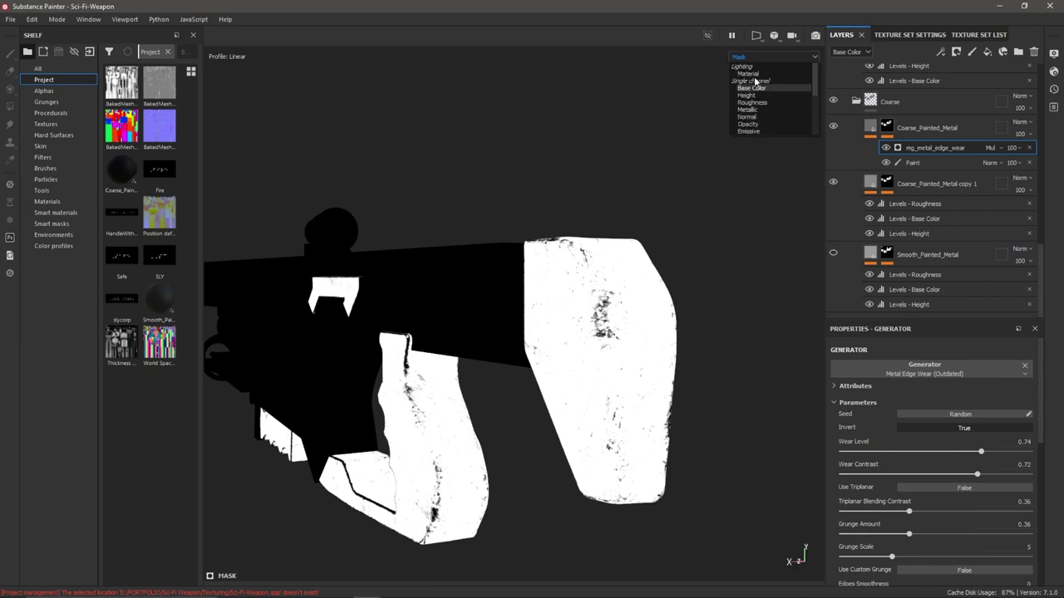
pyautogui.click(748, 73)
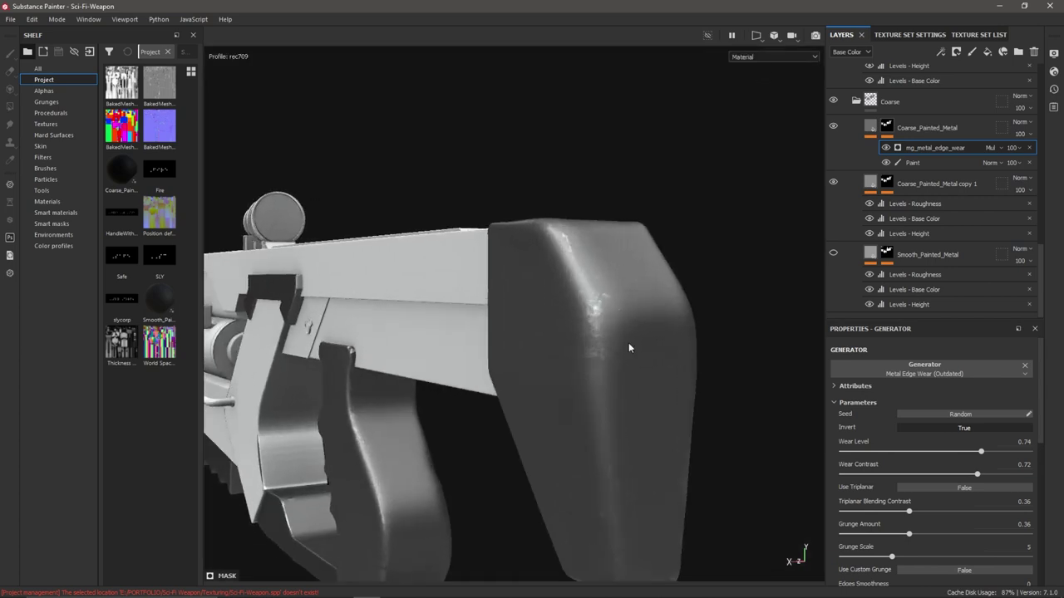
pyautogui.keyDown('alt'); pyautogui.moveTo(629, 347); pyautogui.dragTo(655, 318); pyautogui.keyUp('alt')
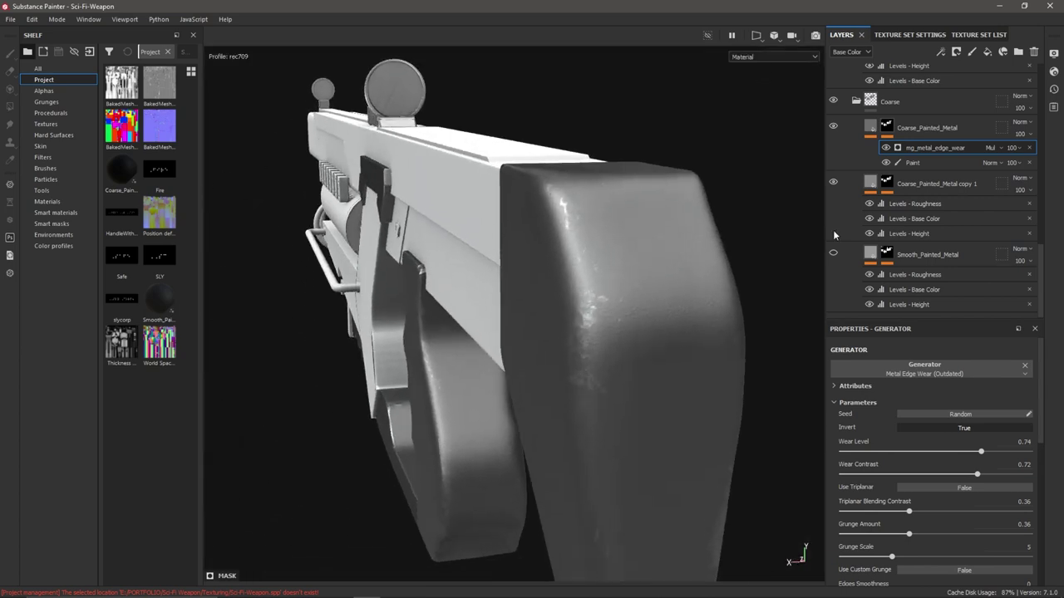
# - Select the Coarse_Painted_Metal fill and examine its surface texture on the stock and the rest of the weapon
pyautogui.click(870, 126)
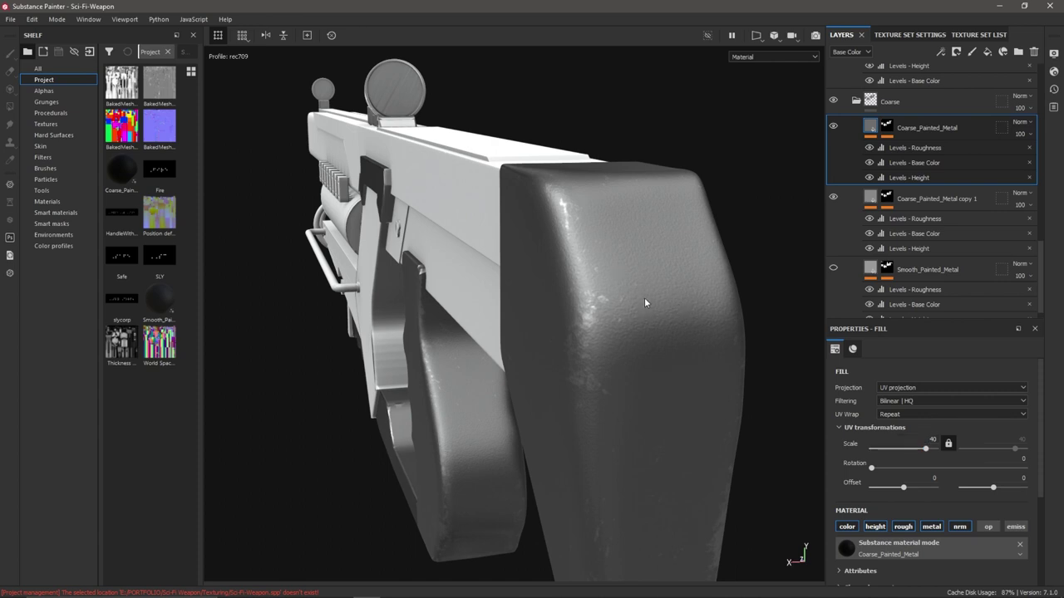
pyautogui.moveTo(656, 286)
pyautogui.keyDown('shift'); pyautogui.mouseDown(button='right')
pyautogui.moveTo(645, 288)
pyautogui.moveTo(664, 289)
pyautogui.mouseUp(button='right'); pyautogui.keyUp('shift')
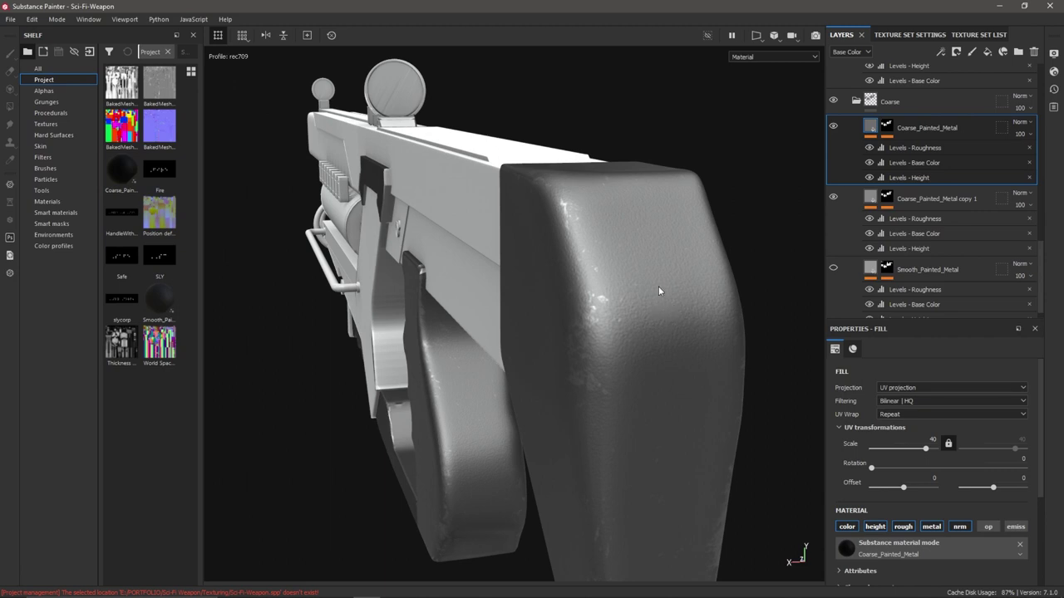
pyautogui.keyDown('alt'); pyautogui.moveTo(593, 315); pyautogui.dragTo(515, 257); pyautogui.keyUp('alt')
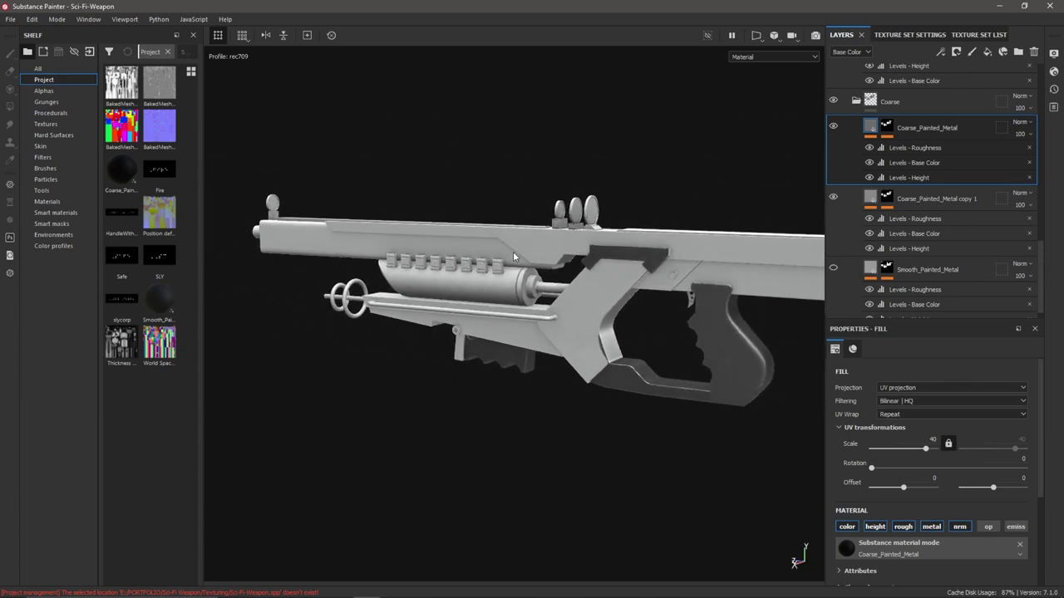
pyautogui.keyDown('alt'); pyautogui.moveTo(618, 264); pyautogui.dragTo(591, 277); pyautogui.keyUp('alt')
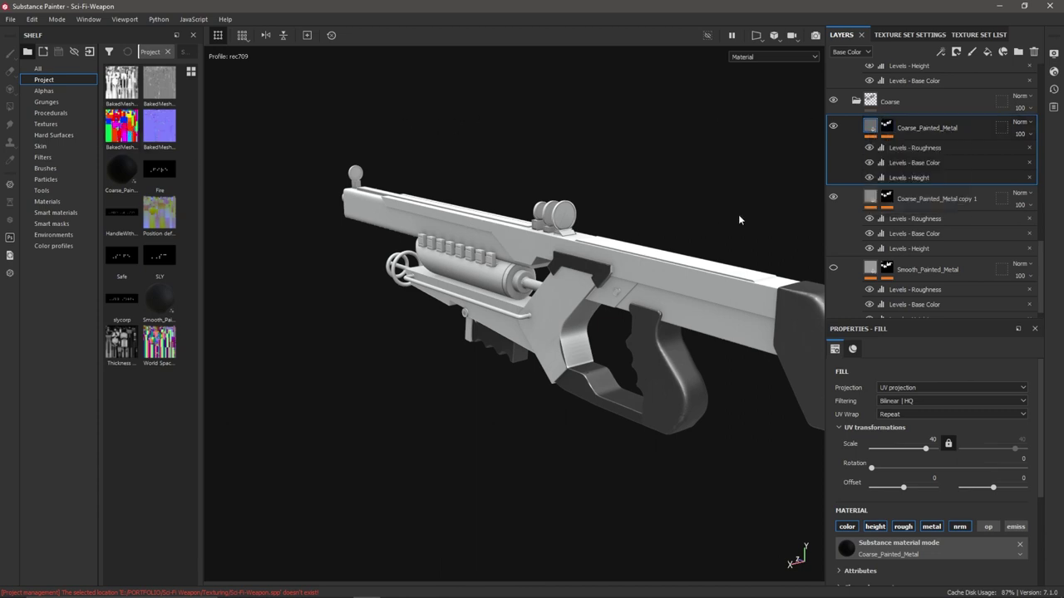
pyautogui.moveTo(692, 266); pyautogui.dragTo(622, 263, button='middle')
# - Hide the Coarse folder again and collapse the Smooth folder
pyautogui.scroll(3, 878, 250)
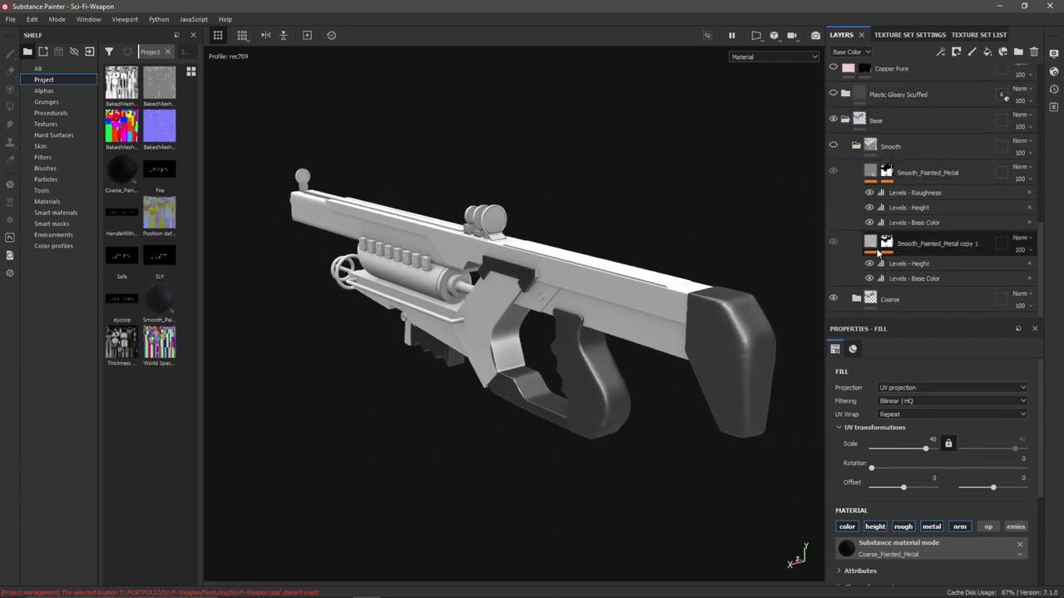
pyautogui.click(833, 298)
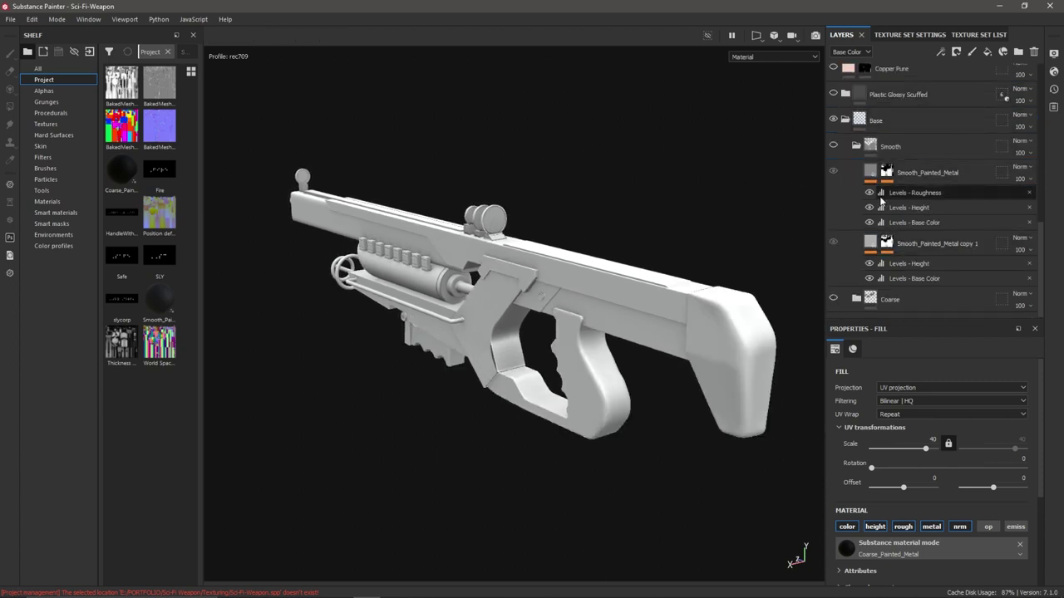
pyautogui.click(856, 145)
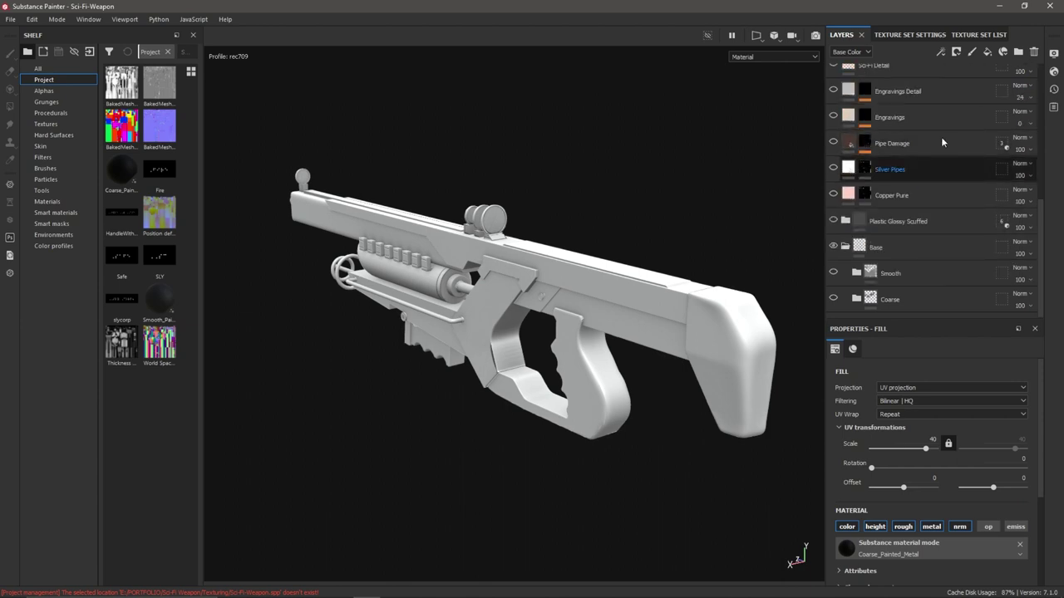
# - Add a new fill layer and place it directly above the Base folder
pyautogui.click(987, 52)
pyautogui.scroll(-3, 889, 195)
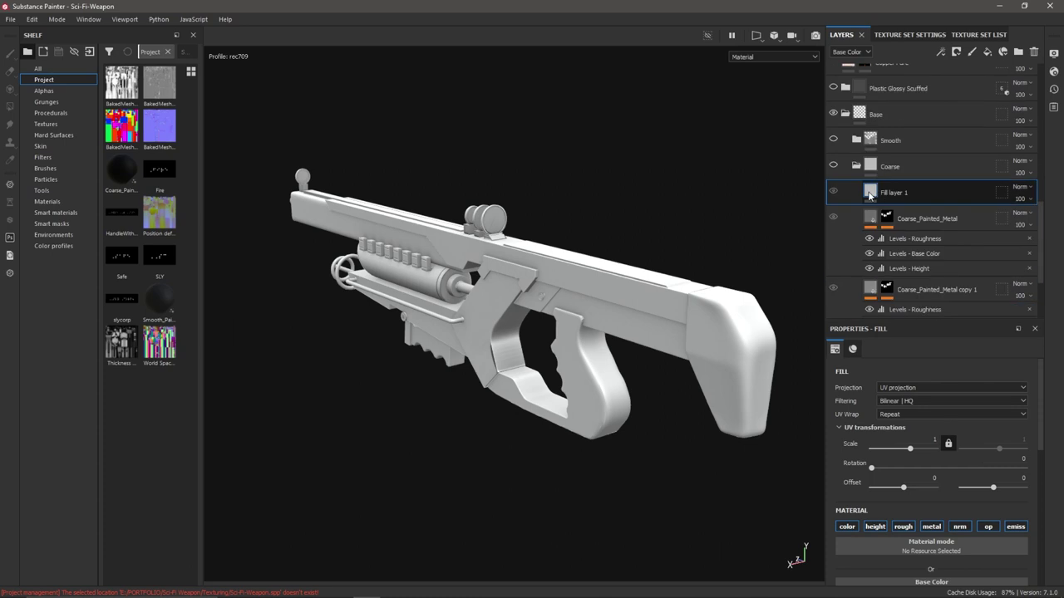
pyautogui.moveTo(871, 193); pyautogui.dragTo(875, 151)
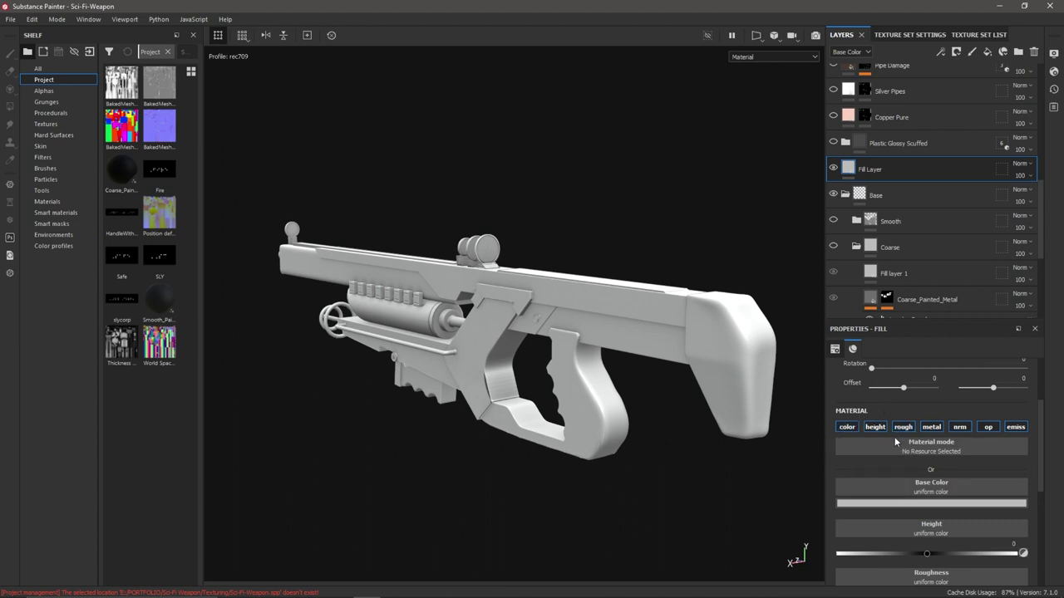
# - Limit the new fill layer to the color and roughness channels and set its roughness to 0
pyautogui.keyDown('ctrl'); pyautogui.click(845, 427); pyautogui.keyUp('ctrl')
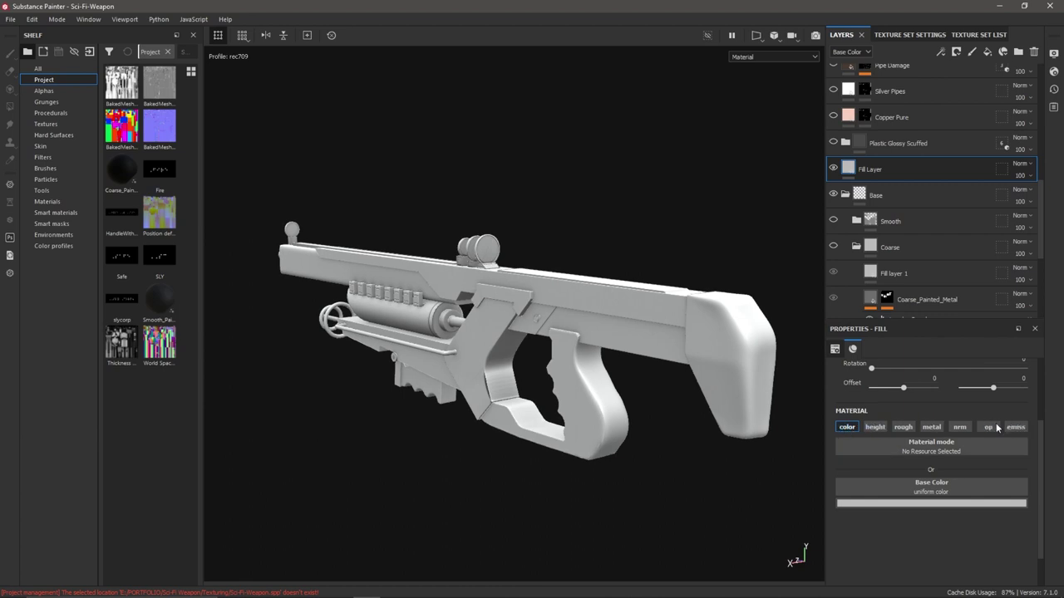
pyautogui.click(903, 427)
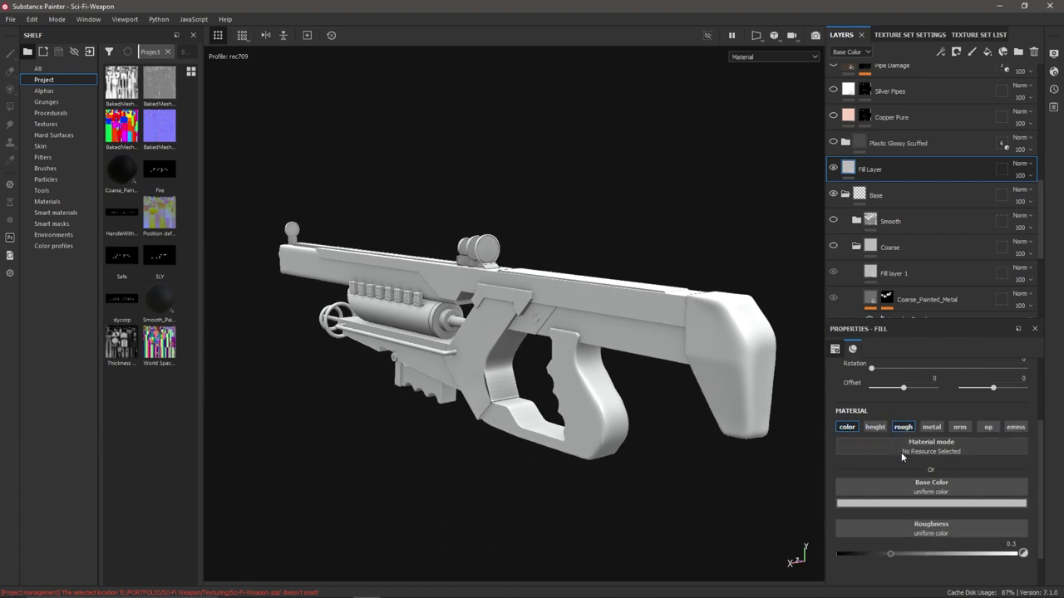
pyautogui.moveTo(890, 551); pyautogui.dragTo(815, 557)
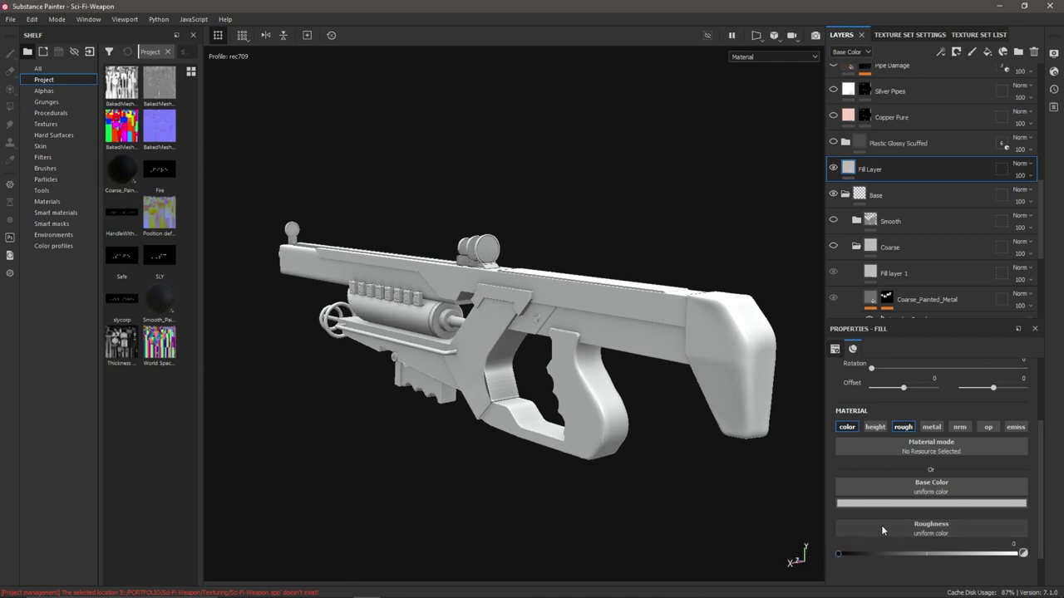
# - Set the fill layer's base color to light blue, RGB 0.291, 0.569, 0.832
pyautogui.click(935, 504)
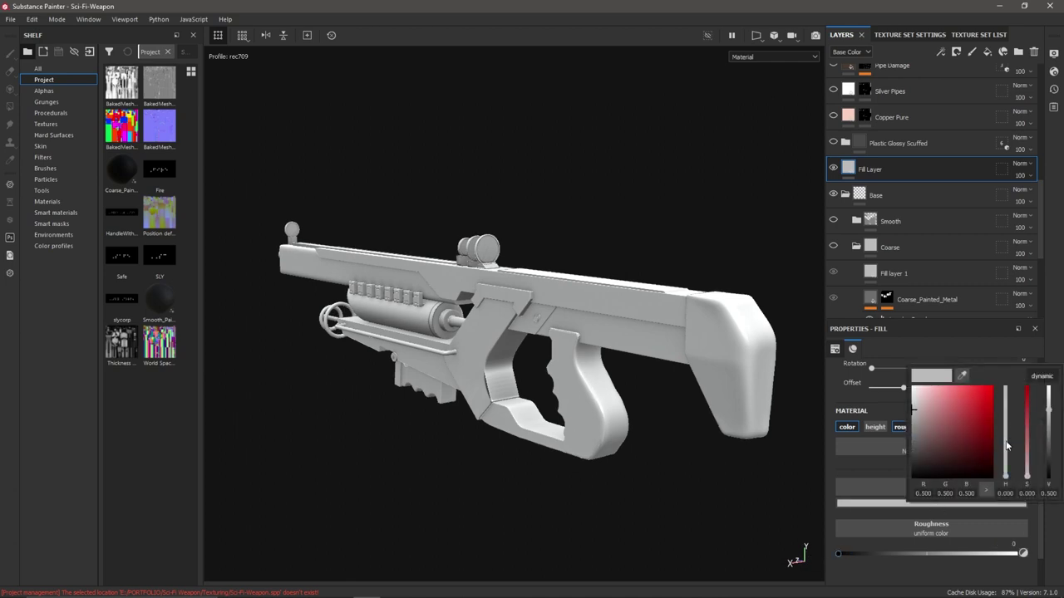
pyautogui.moveTo(1007, 447); pyautogui.dragTo(1006, 432)
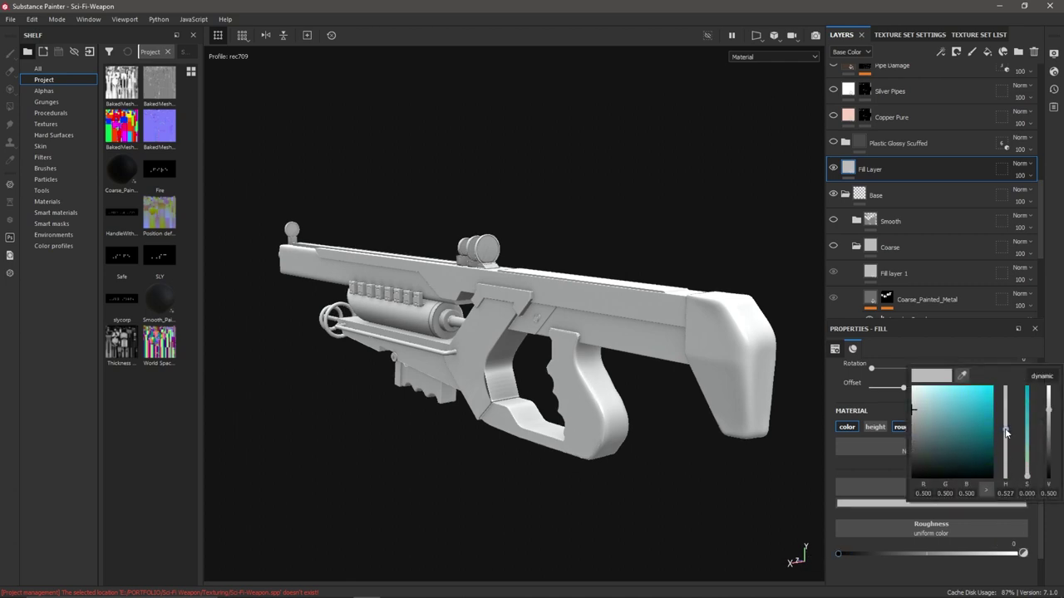
pyautogui.moveTo(949, 413); pyautogui.dragTo(942, 392)
pyautogui.moveTo(1005, 430); pyautogui.dragTo(1006, 422)
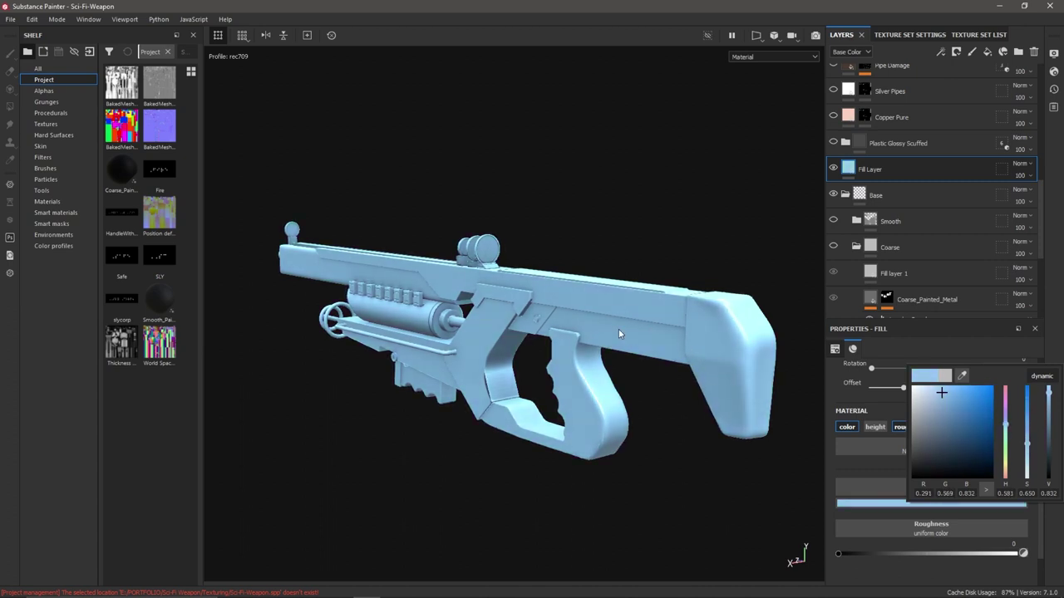
pyautogui.click(904, 349)
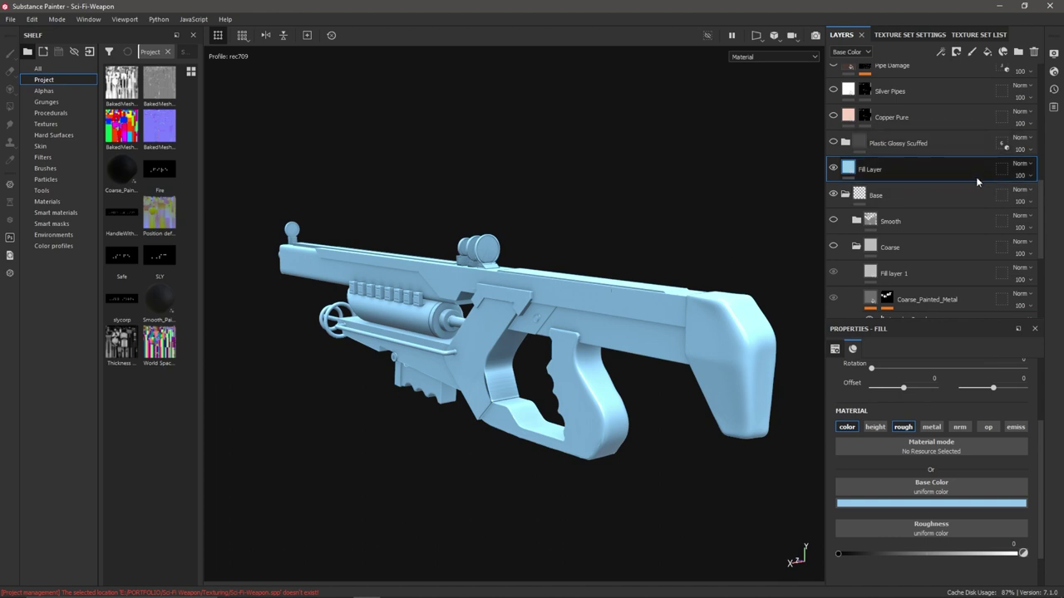
# - Add a black mask to the light blue fill layer and try a short paint stroke on it, undoing the stroke
pyautogui.click(1002, 170)
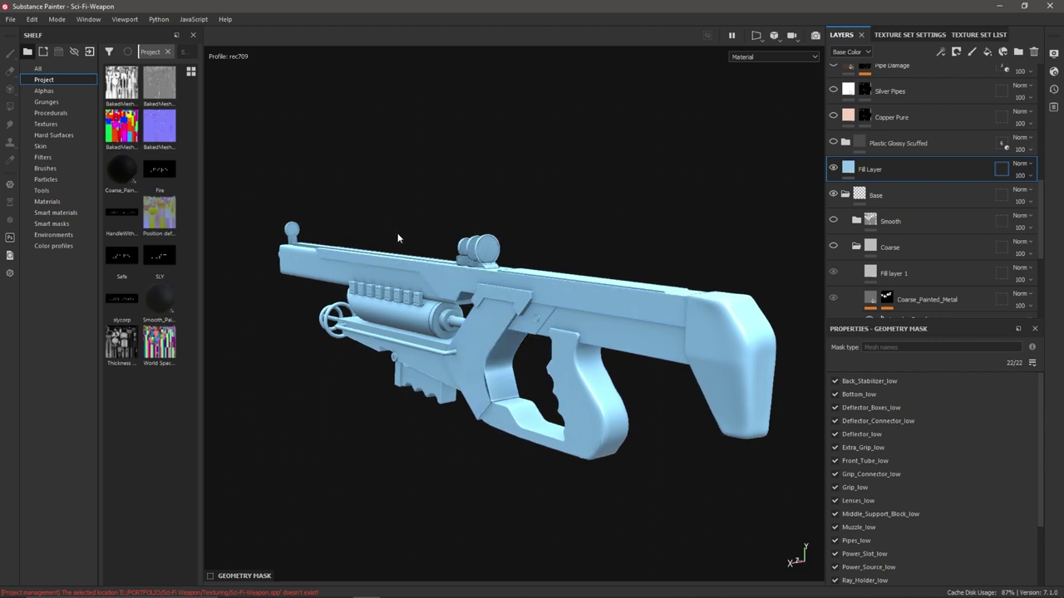
pyautogui.click(848, 169)
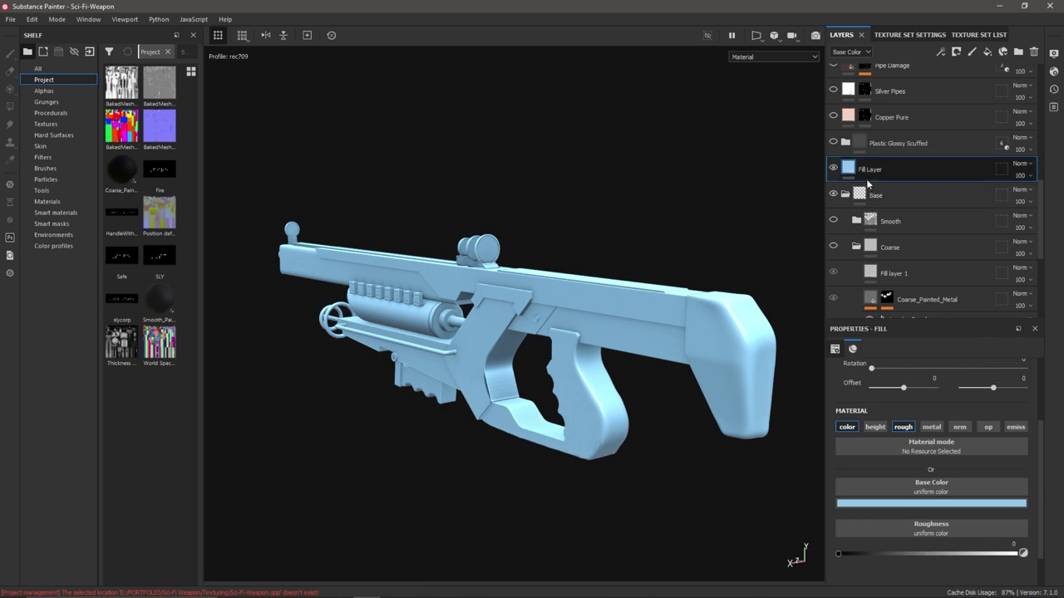
pyautogui.rightClick(849, 168)
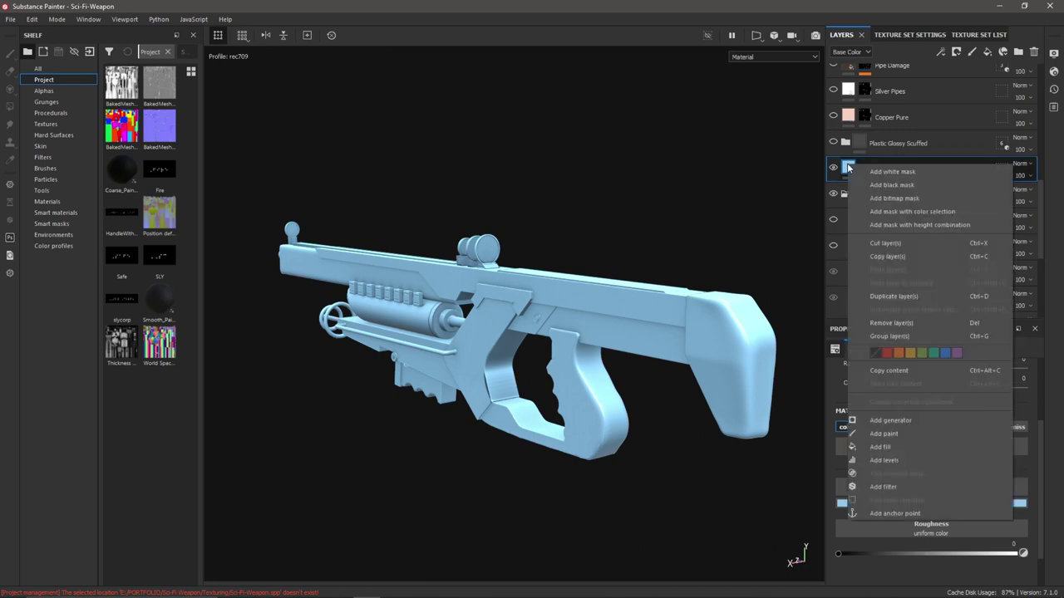
pyautogui.click(892, 185)
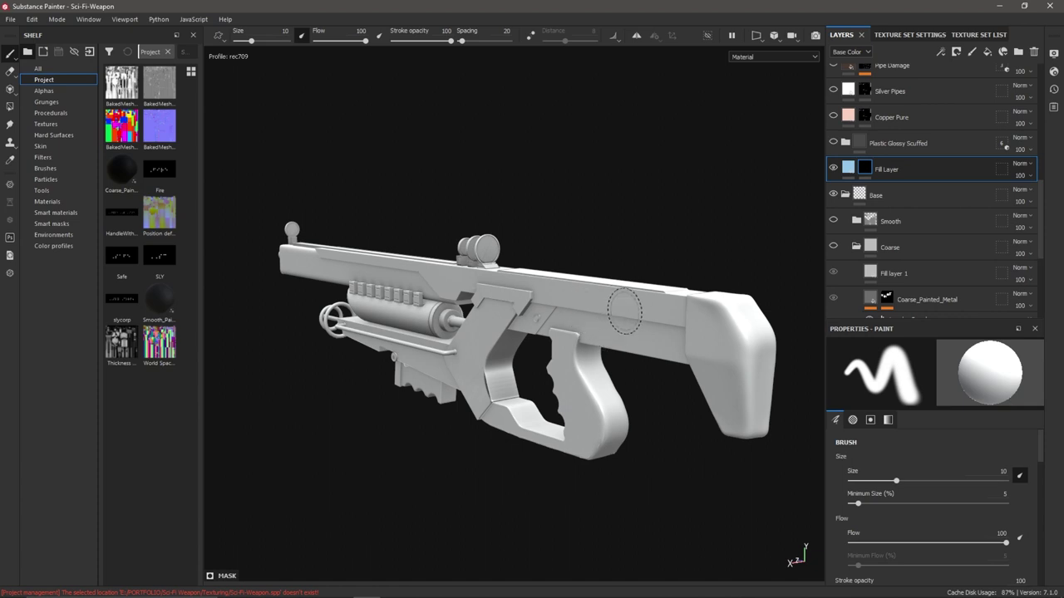
pyautogui.moveTo(586, 323)
pyautogui.mouseDown()
pyautogui.moveTo(627, 324)
pyautogui.moveTo(658, 343)
pyautogui.moveTo(666, 298)
pyautogui.moveTo(601, 314)
pyautogui.mouseUp()
pyautogui.hotkey('ctrl', 'z')
# - Add a color selection to the fill layer's mask and pick the stock's magenta ID color (255, 0, 230)
pyautogui.rightClick(866, 171)
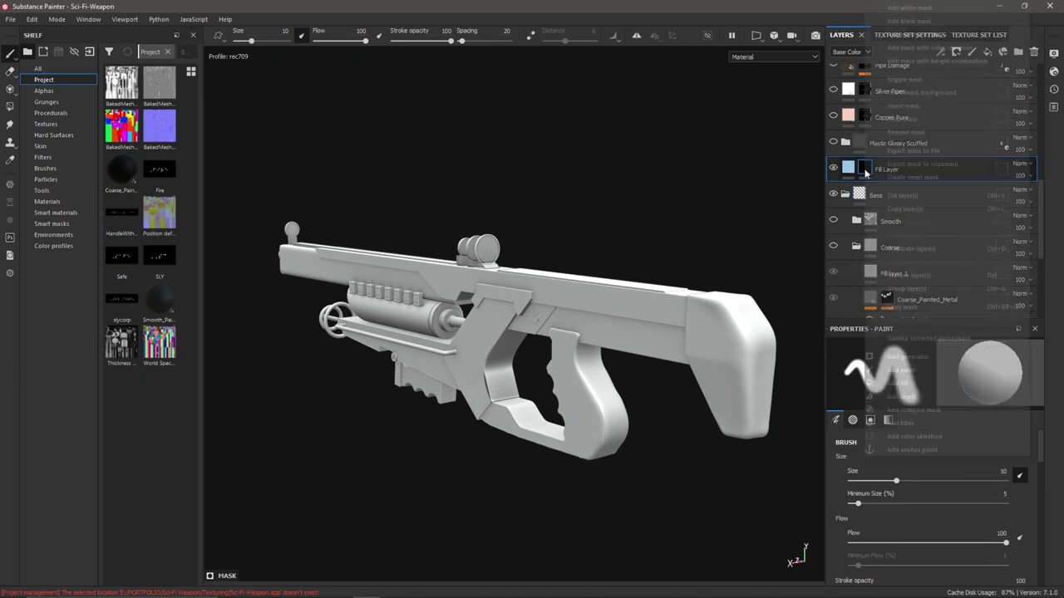
pyautogui.click(906, 436)
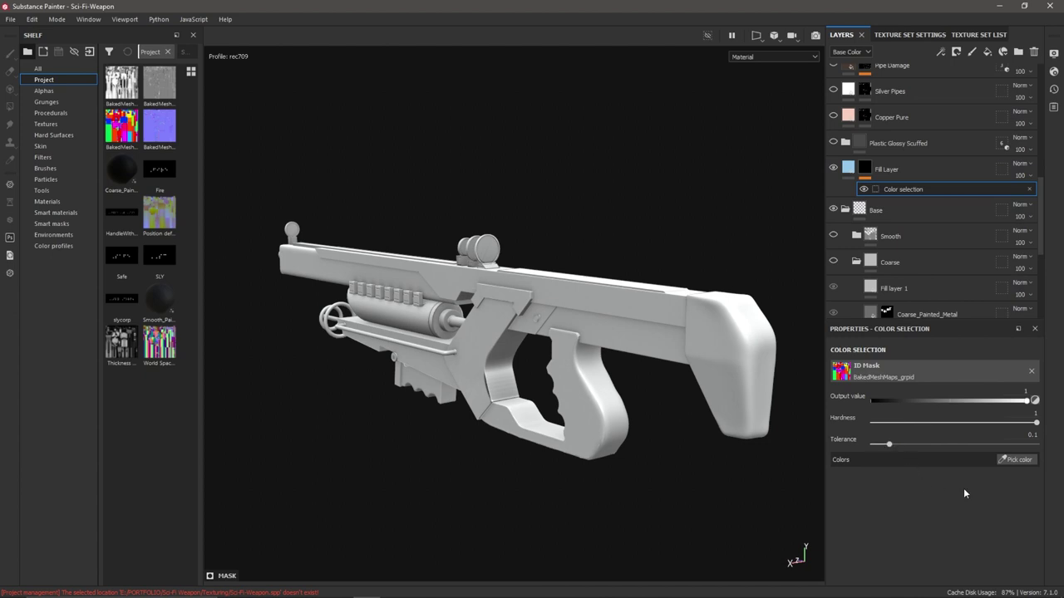
pyautogui.click(1016, 461)
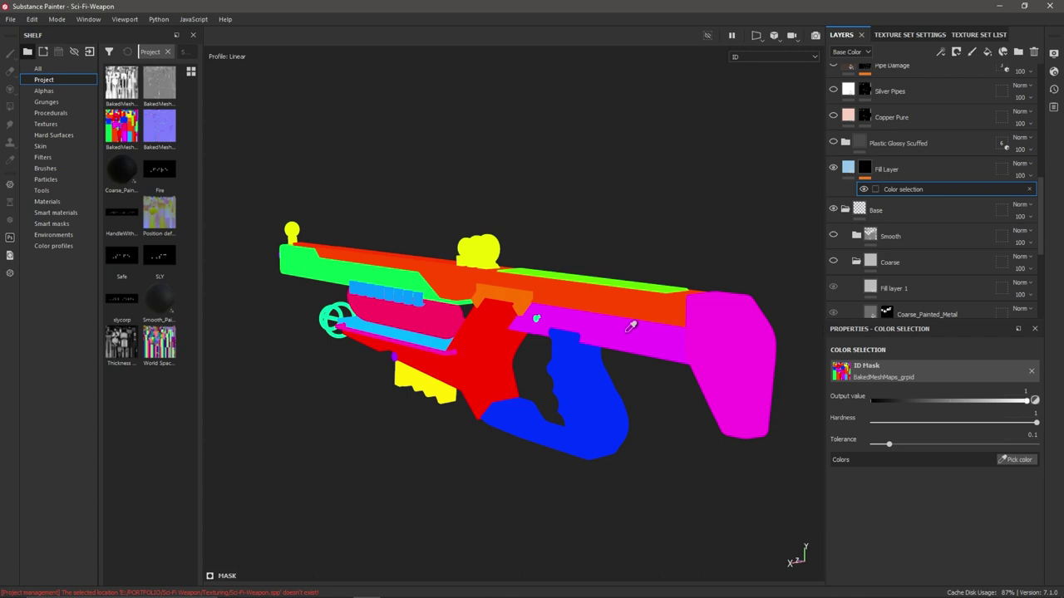
pyautogui.click(739, 336)
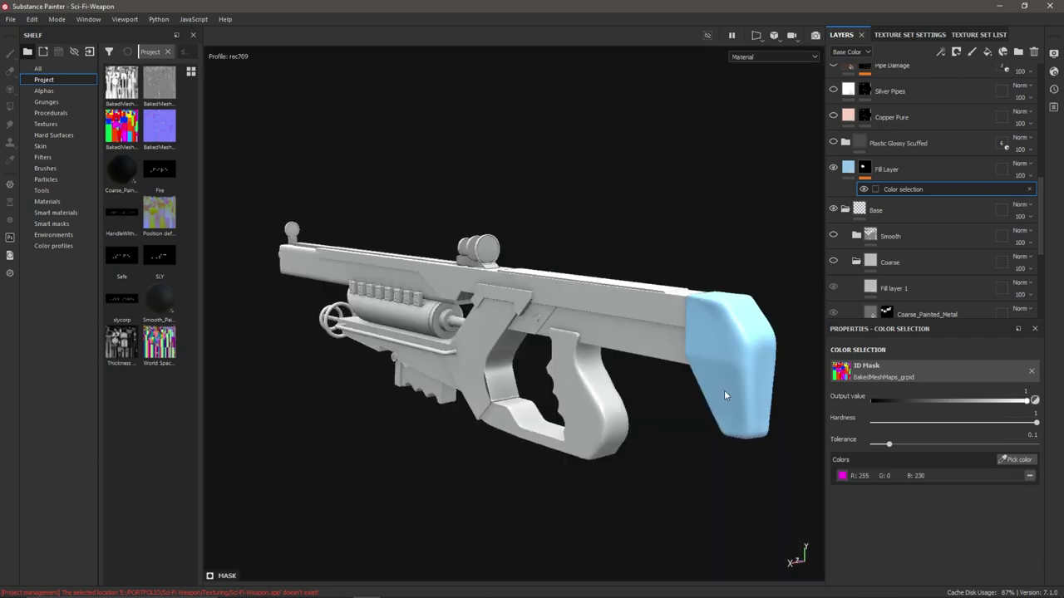
# - Inspect the masked stock and test the color selection's output value, returning it to 1
pyautogui.keyDown('alt'); pyautogui.moveTo(725, 391); pyautogui.dragTo(664, 392); pyautogui.keyUp('alt')
pyautogui.keyDown('alt'); pyautogui.moveTo(655, 375); pyautogui.dragTo(606, 319, button='middle'); pyautogui.keyUp('alt')
pyautogui.keyDown('alt'); pyautogui.moveTo(606, 319); pyautogui.dragTo(635, 459, button='right'); pyautogui.keyUp('alt')
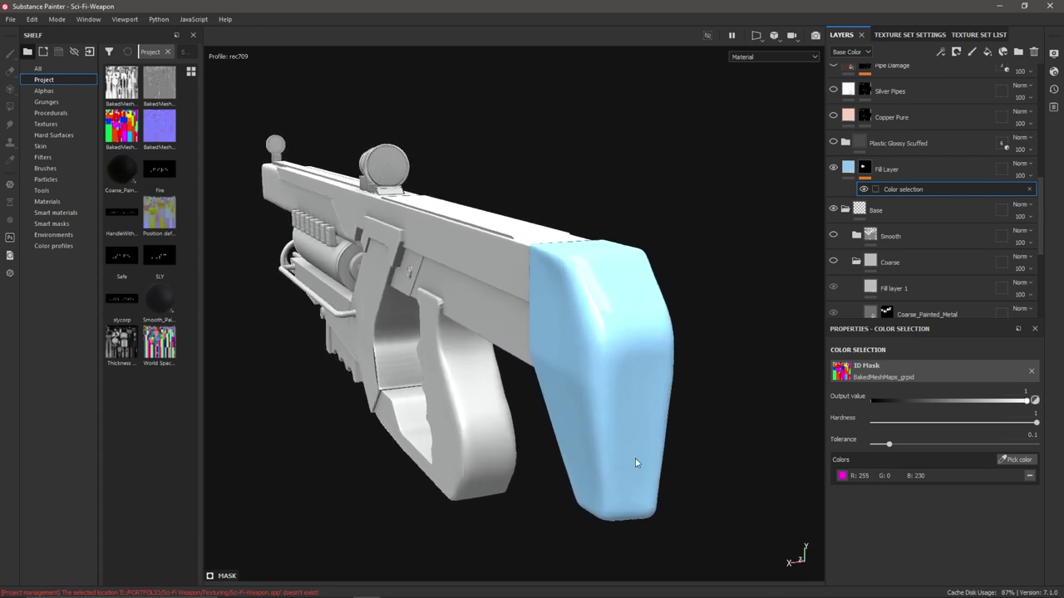
pyautogui.keyDown('alt'); pyautogui.moveTo(635, 463); pyautogui.dragTo(624, 430); pyautogui.keyUp('alt')
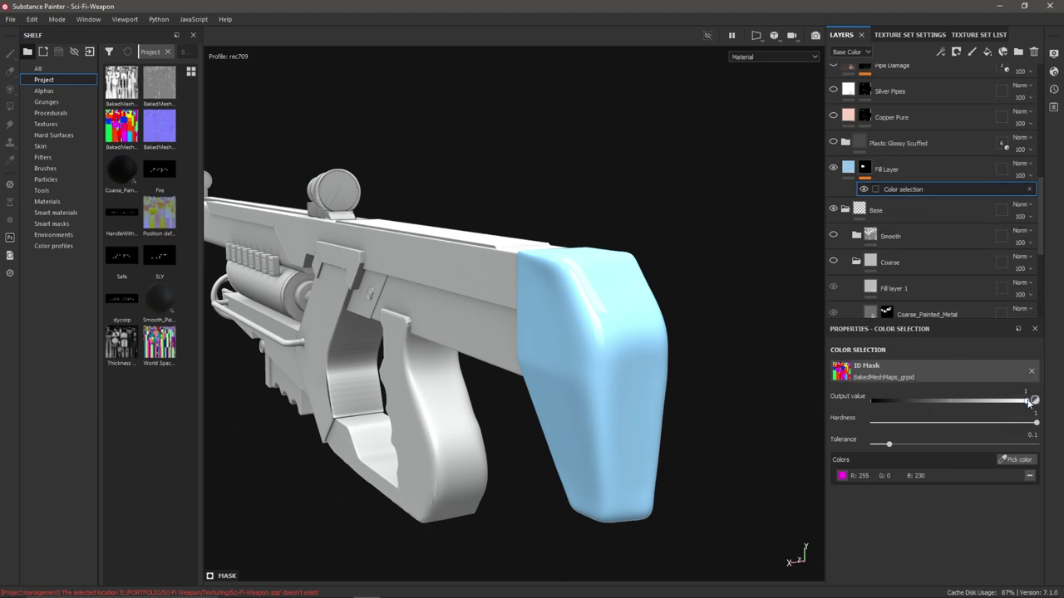
pyautogui.moveTo(1012, 404); pyautogui.dragTo(1036, 408)
pyautogui.keyDown('alt'); pyautogui.moveTo(595, 333); pyautogui.dragTo(534, 277); pyautogui.keyUp('alt')
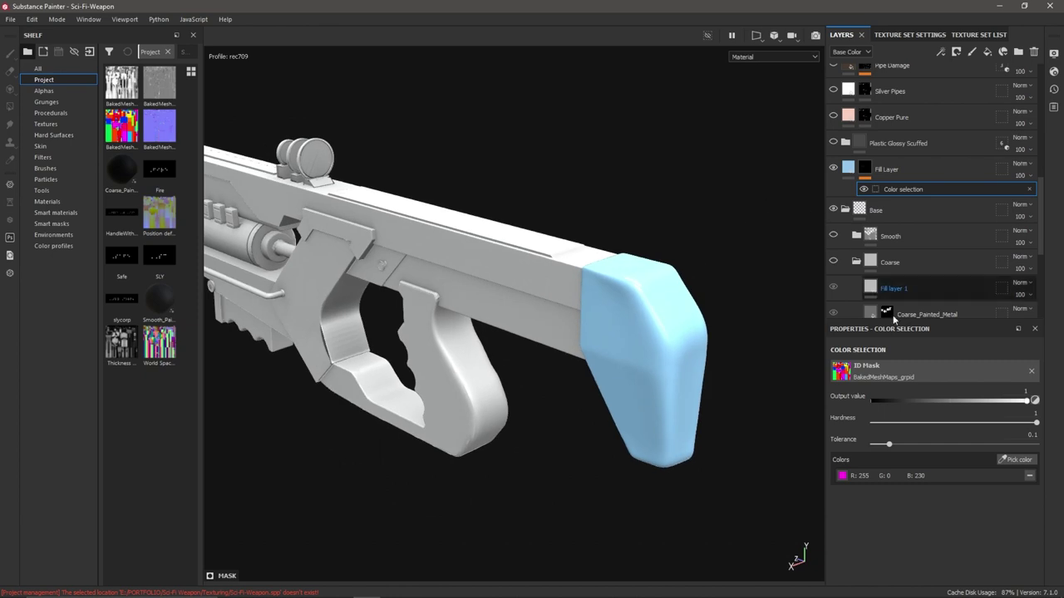
# - Add the grip's blue ID color (0, 48, 255) and the upper strip's green ID color (97, 255, 0) to the color selection
pyautogui.click(1018, 460)
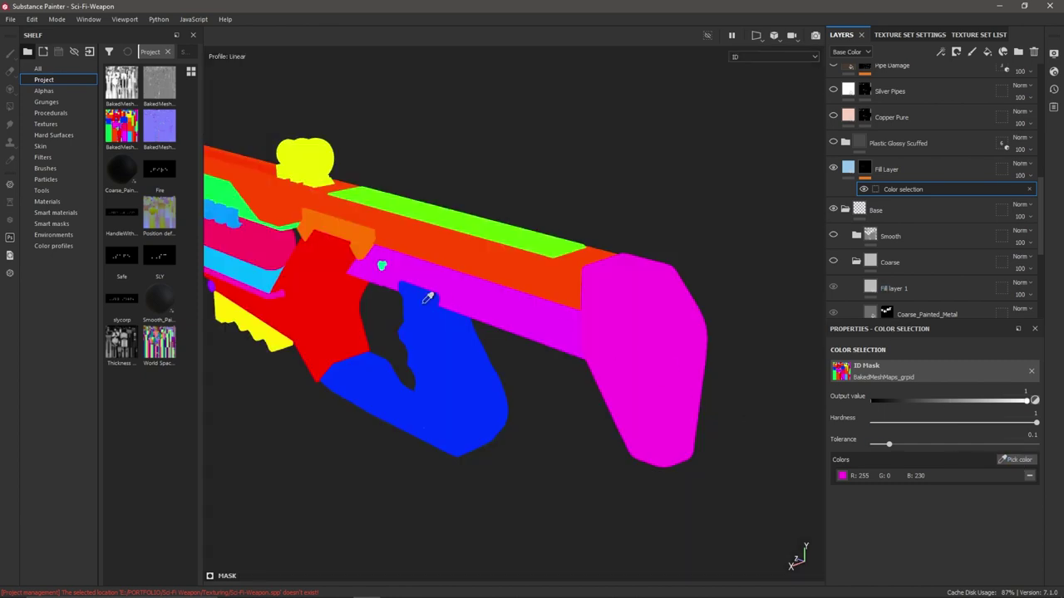
pyautogui.click(438, 332)
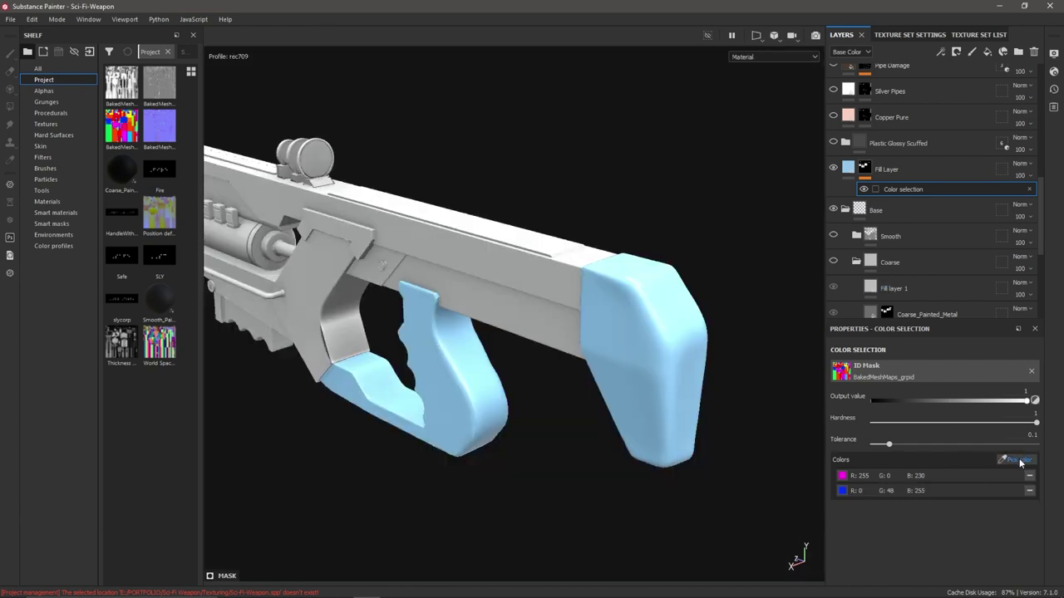
pyautogui.click(1017, 460)
pyautogui.click(422, 205)
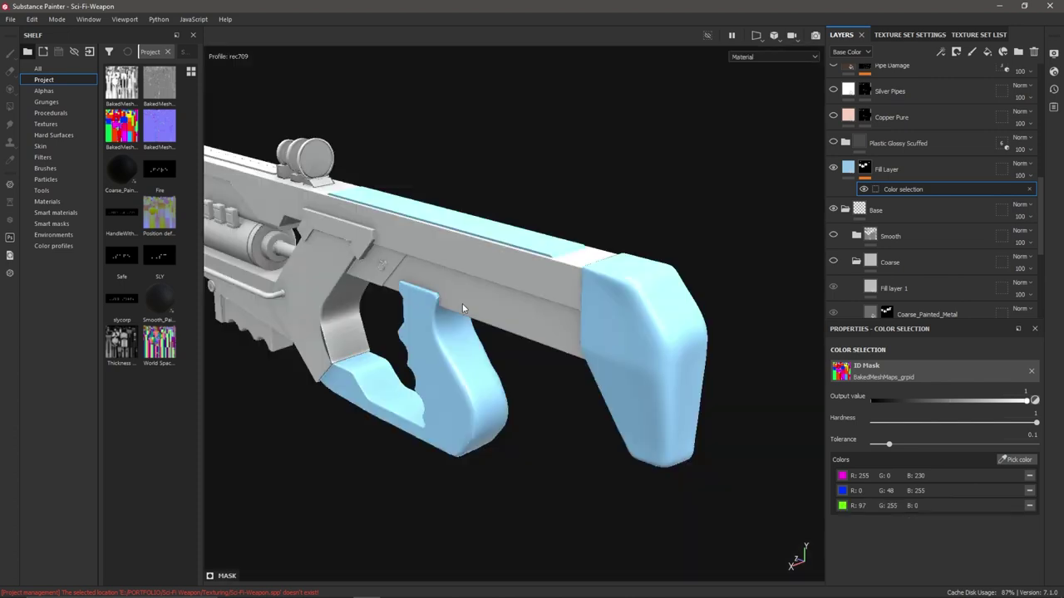
# - Remove picked ID colors from the color selection and delete the light blue fill layer
pyautogui.keyDown('alt'); pyautogui.moveTo(469, 277); pyautogui.dragTo(517, 346); pyautogui.keyUp('alt')
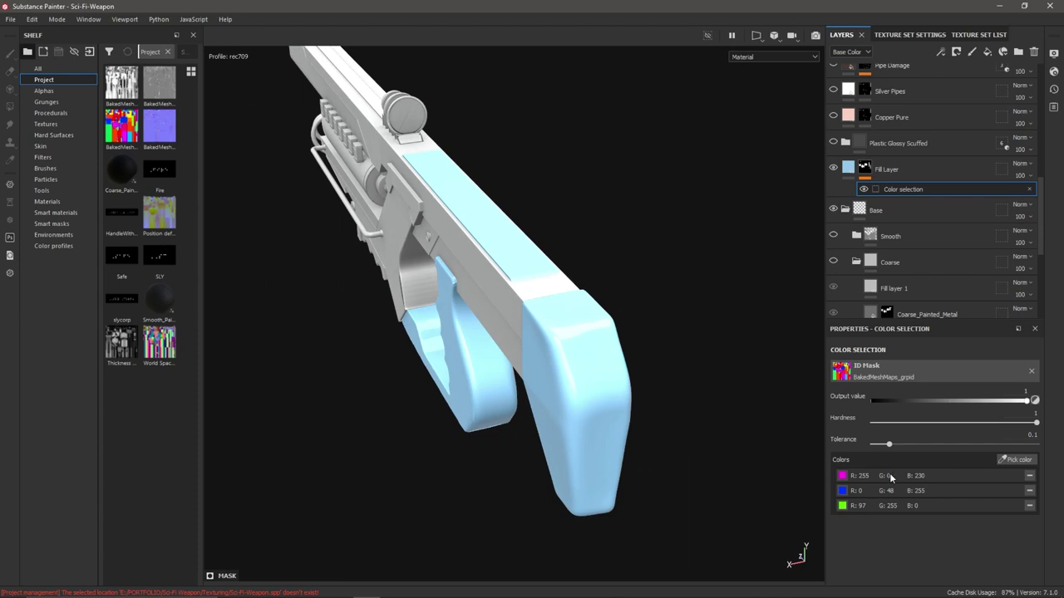
pyautogui.click(1030, 492)
pyautogui.keyDown('alt'); pyautogui.moveTo(594, 394); pyautogui.dragTo(553, 336); pyautogui.keyUp('alt')
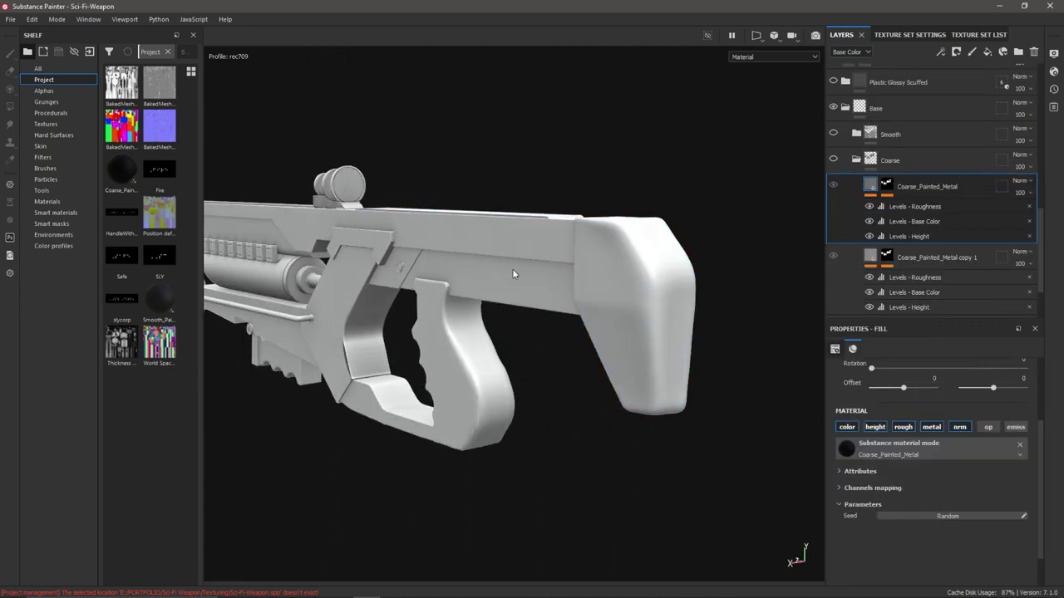
# - Show the Coarse and Smooth folders inside the Base folder
pyautogui.keyDown('alt'); pyautogui.moveTo(512, 268); pyautogui.dragTo(465, 268, button='right'); pyautogui.keyUp('alt')
pyautogui.keyDown('alt'); pyautogui.moveTo(465, 268); pyautogui.dragTo(531, 272, button='middle'); pyautogui.keyUp('alt')
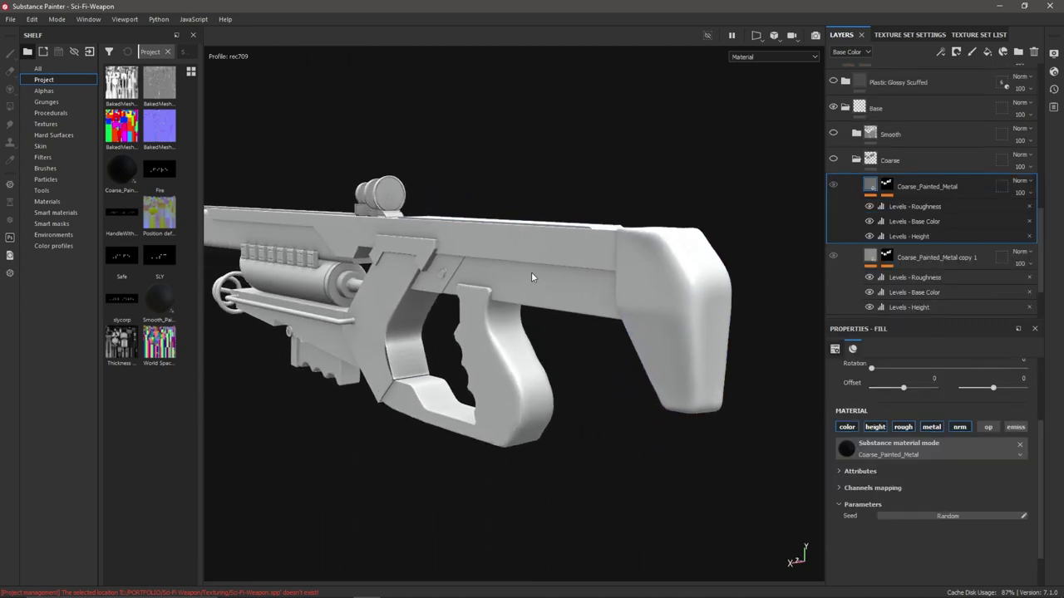
pyautogui.click(833, 161)
pyautogui.click(833, 134)
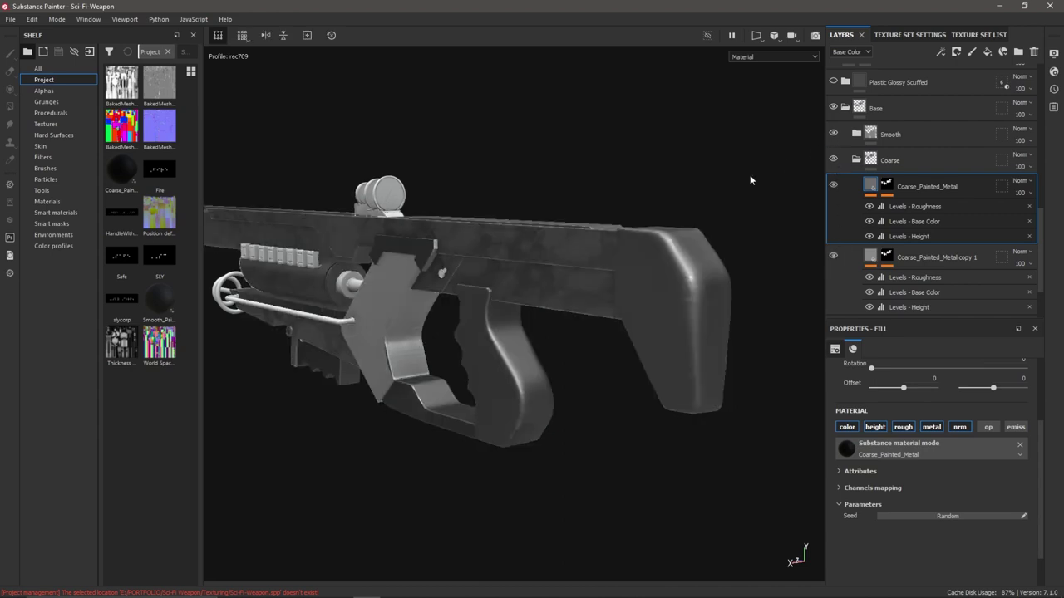
# - Examine the painted metal surfaces around the barrel and front grip and the options available for the Coarse_Painted_Metal layer
pyautogui.keyDown('alt'); pyautogui.moveTo(499, 221); pyautogui.dragTo(587, 210, button='middle'); pyautogui.keyUp('alt')
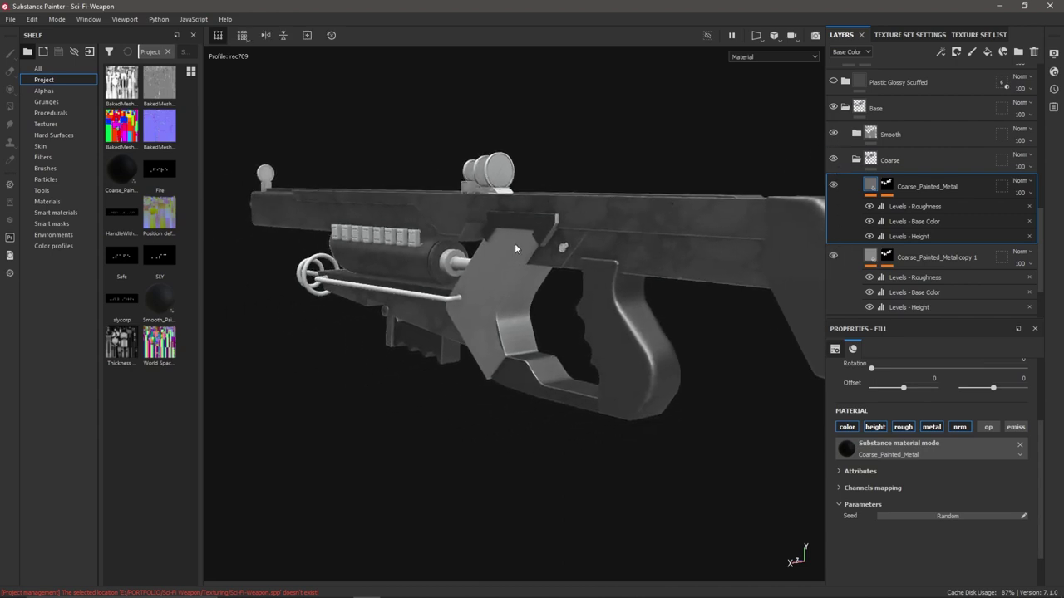
pyautogui.keyDown('alt'); pyautogui.moveTo(515, 247); pyautogui.dragTo(611, 242); pyautogui.keyUp('alt')
pyautogui.keyDown('alt'); pyautogui.moveTo(416, 218); pyautogui.dragTo(446, 237, button='middle'); pyautogui.keyUp('alt')
pyautogui.keyDown('alt'); pyautogui.moveTo(436, 198); pyautogui.dragTo(425, 275, button='right'); pyautogui.keyUp('alt')
pyautogui.keyDown('alt'); pyautogui.moveTo(425, 274); pyautogui.dragTo(428, 219); pyautogui.keyUp('alt')
pyautogui.moveTo(497, 240)
pyautogui.keyDown('shift'); pyautogui.mouseDown(button='right')
pyautogui.moveTo(479, 238)
pyautogui.moveTo(490, 239)
pyautogui.mouseUp(button='right'); pyautogui.keyUp('shift')
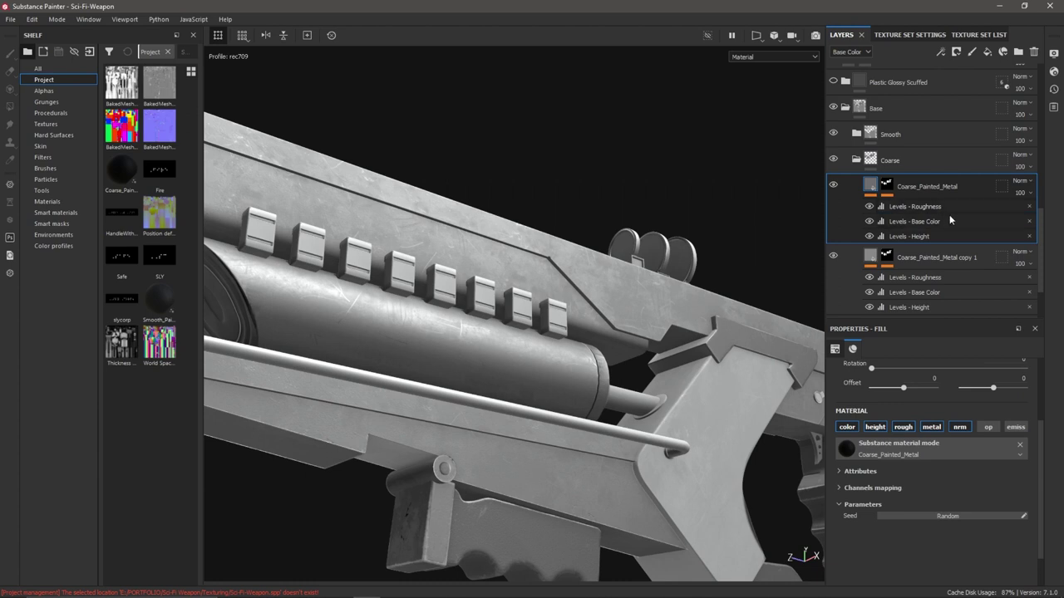
pyautogui.rightClick(871, 189)
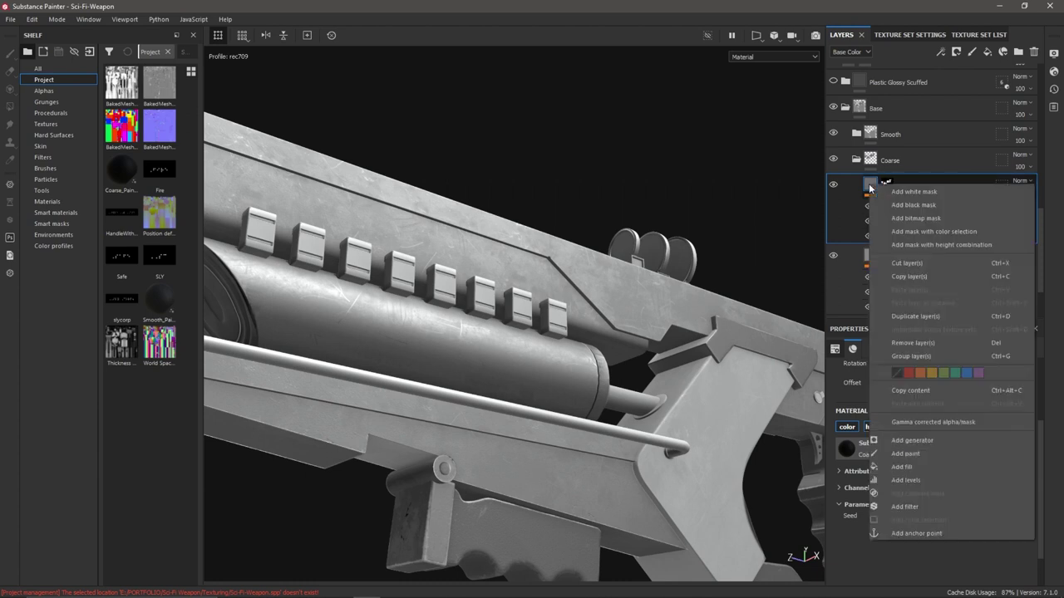
pyautogui.click(970, 176)
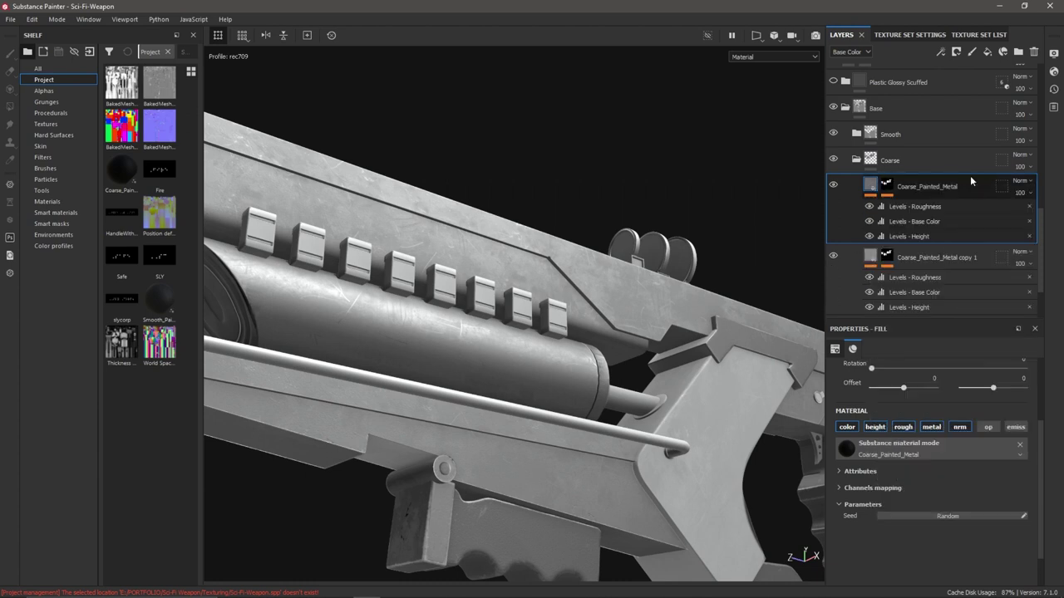
# - Try shifting the midpoint of the Coarse_Painted_Metal layer's roughness levels and undo the change
pyautogui.click(929, 210)
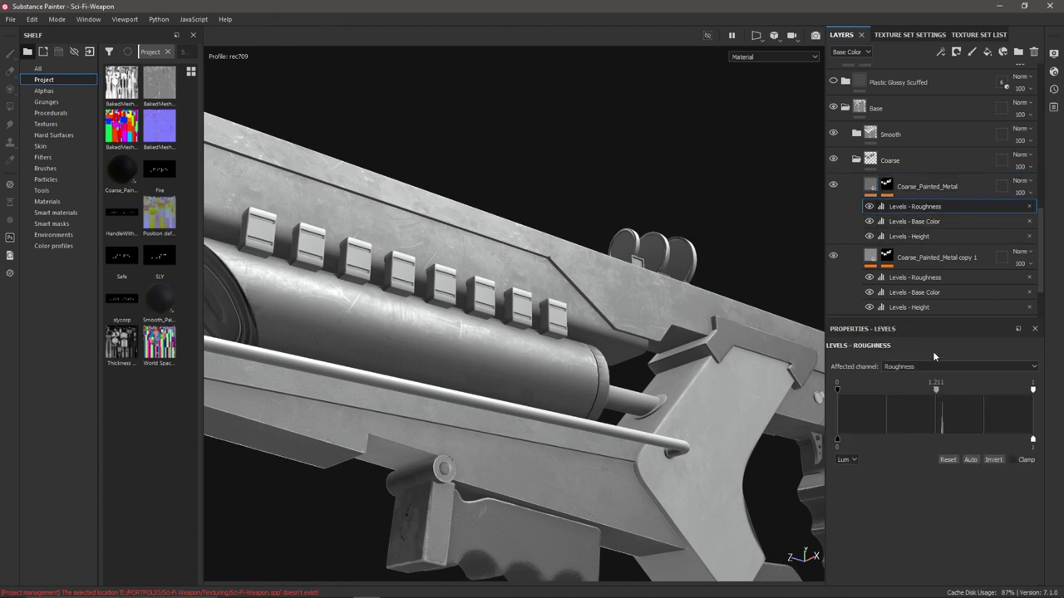
pyautogui.moveTo(936, 390); pyautogui.dragTo(951, 394)
pyautogui.hotkey('ctrl', 'z')
# - Collapse the Base folder and show the Plastic Glossy Scuffed folder
pyautogui.keyDown('alt'); pyautogui.moveTo(683, 321); pyautogui.dragTo(711, 341); pyautogui.keyUp('alt')
pyautogui.click(845, 108)
pyautogui.scroll(-4, 607, 416)
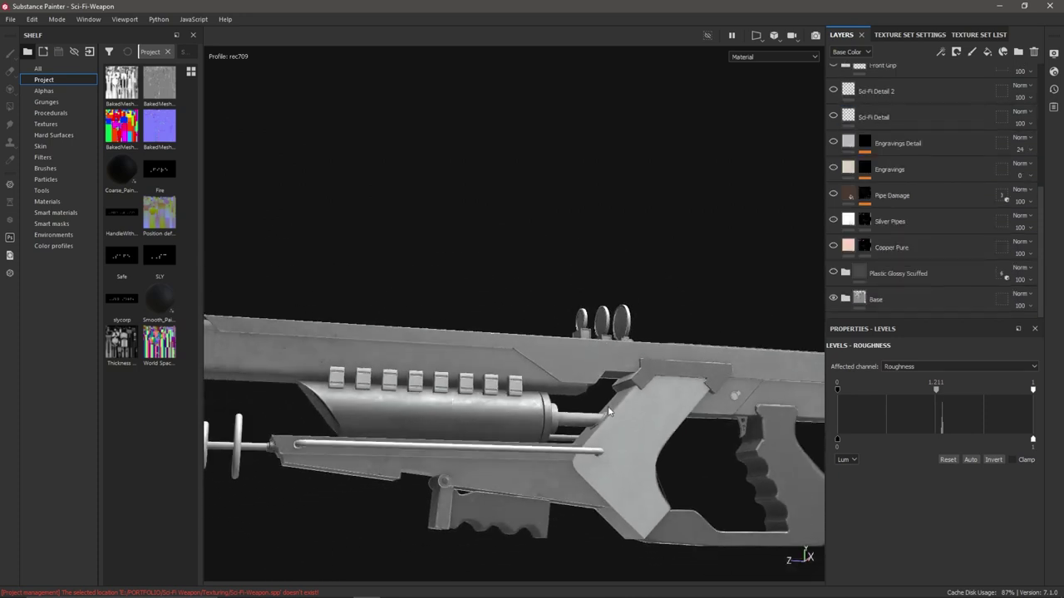
pyautogui.keyDown('alt'); pyautogui.moveTo(566, 357); pyautogui.dragTo(711, 260); pyautogui.keyUp('alt')
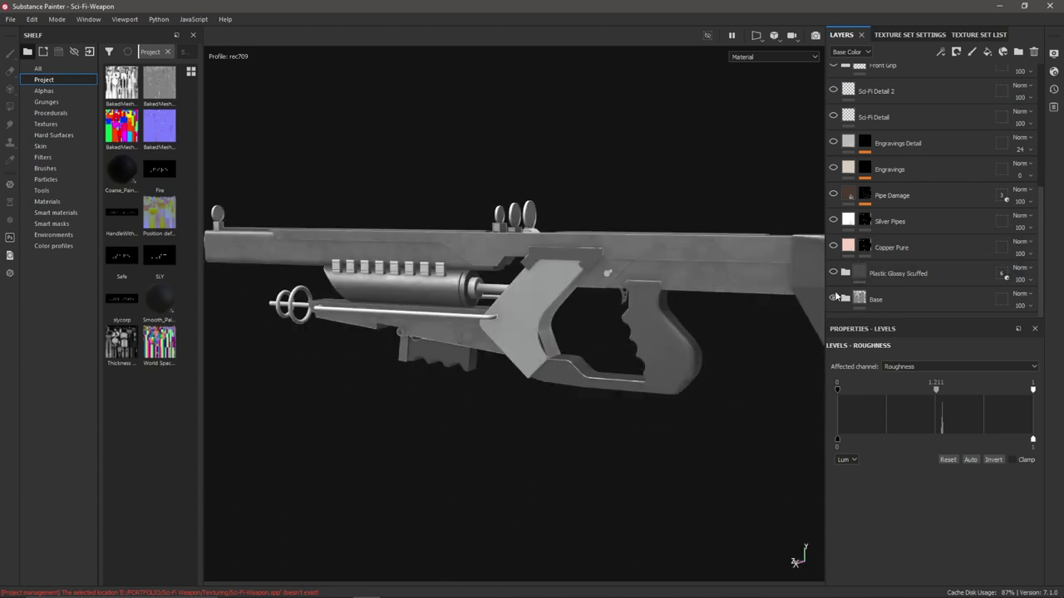
pyautogui.click(833, 274)
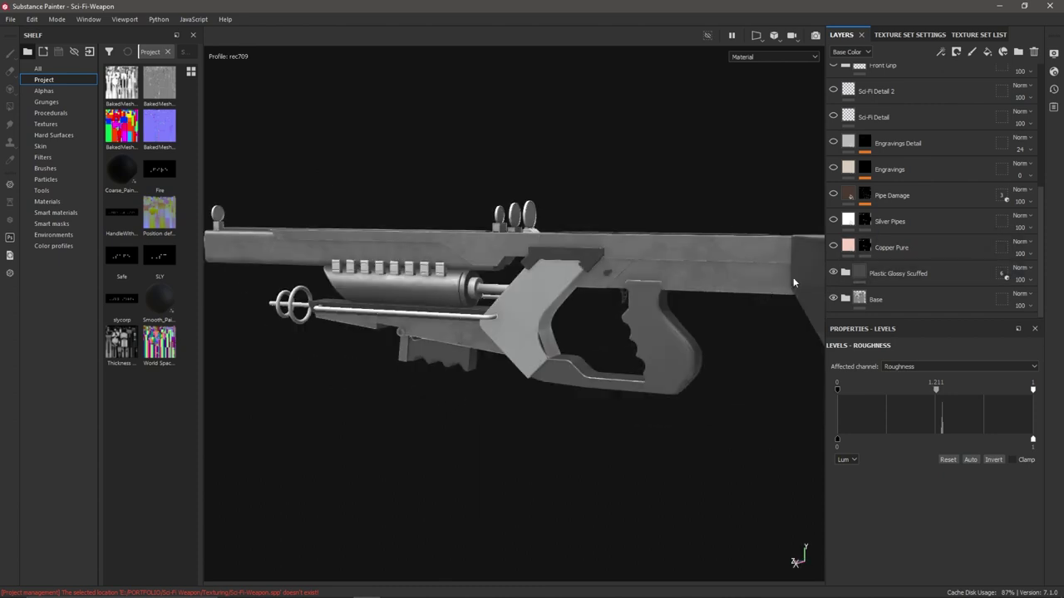
# - Examine the scuffed glossy plastic on the stock, the bracket above the grip and the parts around the barrel
pyautogui.keyDown('alt'); pyautogui.moveTo(793, 283); pyautogui.dragTo(675, 271); pyautogui.keyUp('alt')
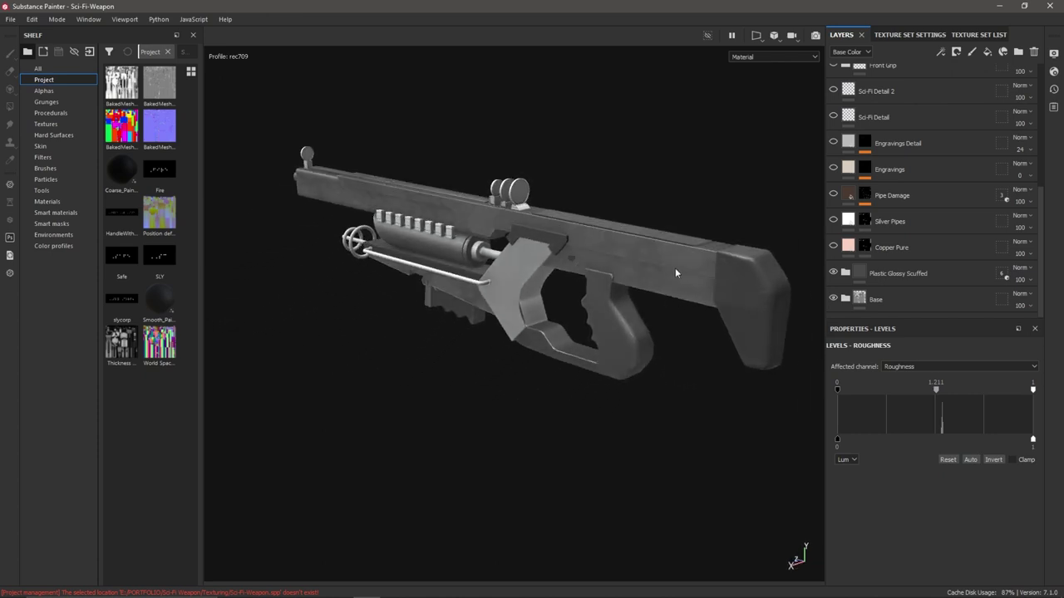
pyautogui.keyDown('alt'); pyautogui.moveTo(675, 272); pyautogui.dragTo(674, 439, button='right'); pyautogui.keyUp('alt')
pyautogui.keyDown('alt'); pyautogui.moveTo(672, 263); pyautogui.dragTo(623, 278); pyautogui.keyUp('alt')
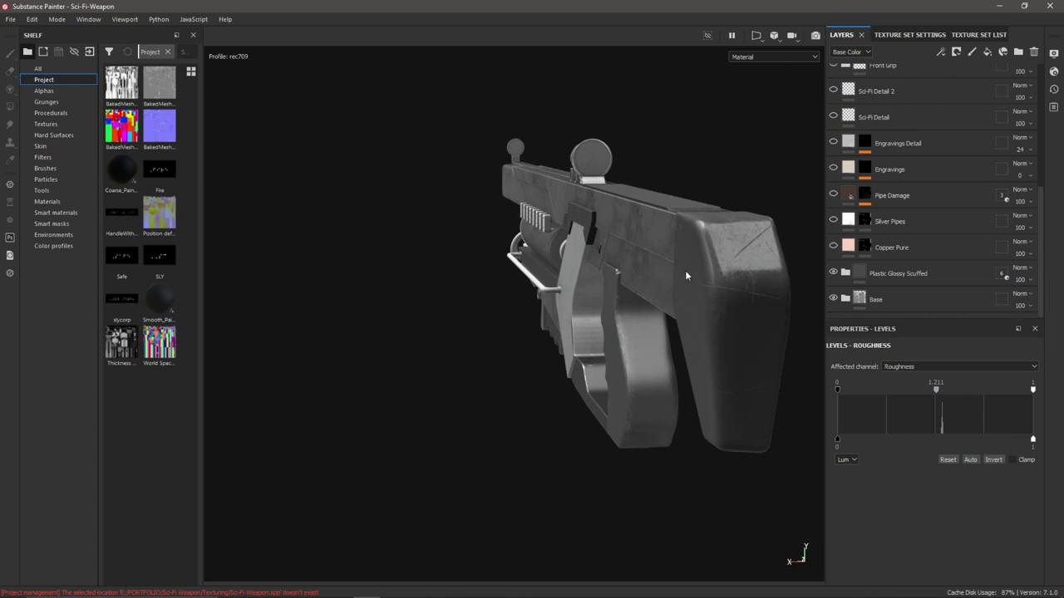
pyautogui.keyDown('shift'); pyautogui.moveTo(704, 268); pyautogui.dragTo(741, 284, button='right'); pyautogui.keyUp('shift')
pyautogui.keyDown('alt'); pyautogui.moveTo(677, 275); pyautogui.dragTo(704, 257); pyautogui.keyUp('alt')
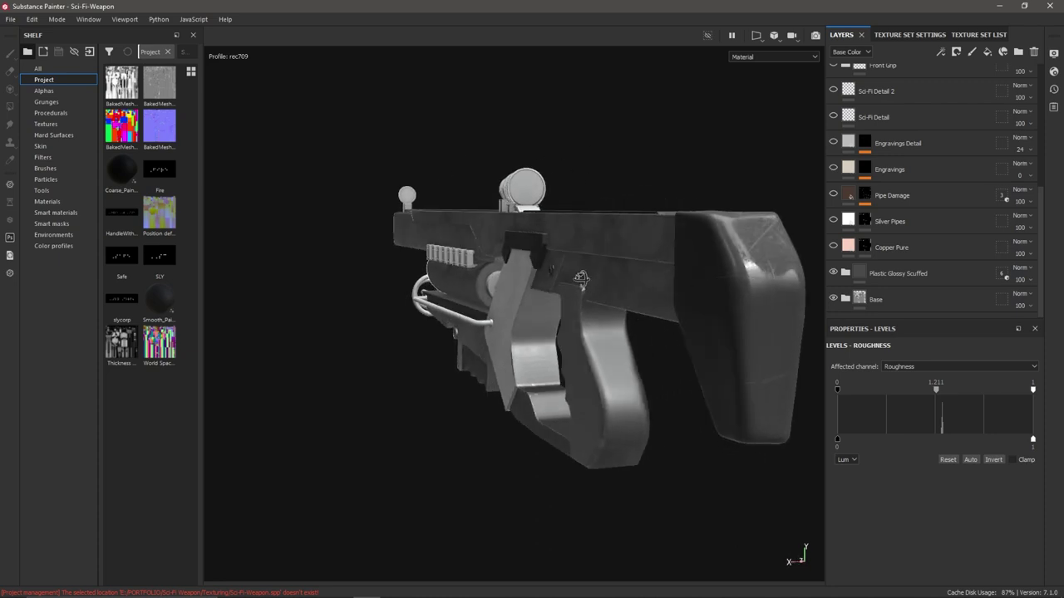
pyautogui.keyDown('alt'); pyautogui.moveTo(580, 280); pyautogui.dragTo(631, 274); pyautogui.keyUp('alt')
pyautogui.keyDown('alt'); pyautogui.moveTo(531, 269); pyautogui.dragTo(601, 282, button='middle'); pyautogui.keyUp('alt')
pyautogui.keyDown('alt'); pyautogui.moveTo(601, 283); pyautogui.dragTo(612, 321, button='right'); pyautogui.keyUp('alt')
pyautogui.keyDown('alt'); pyautogui.moveTo(613, 321); pyautogui.dragTo(687, 259); pyautogui.keyUp('alt')
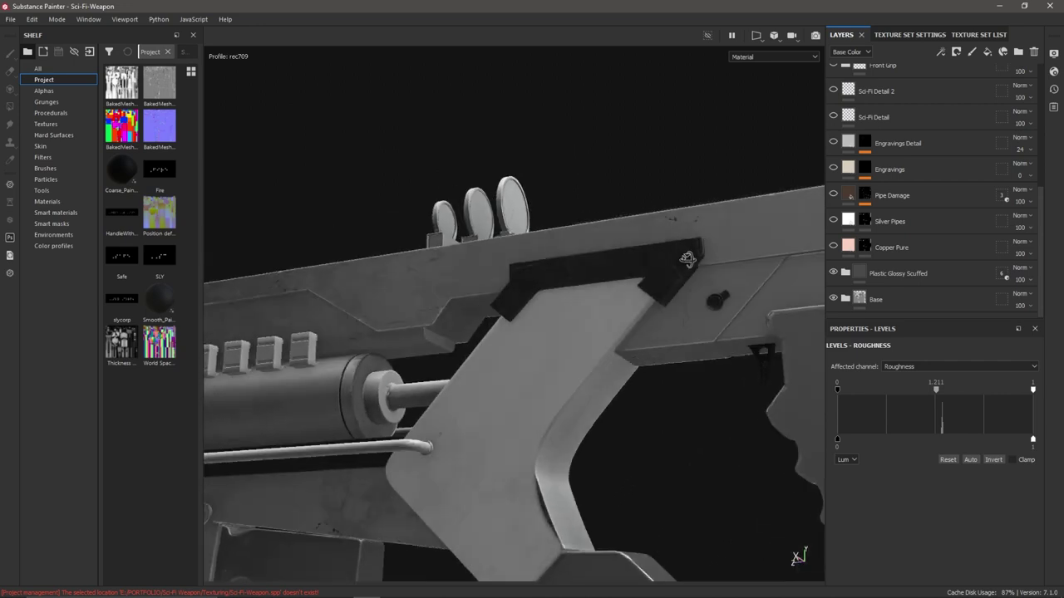
pyautogui.keyDown('shift'); pyautogui.moveTo(687, 259); pyautogui.dragTo(541, 299, button='right'); pyautogui.keyUp('shift')
pyautogui.keyDown('alt'); pyautogui.moveTo(374, 357); pyautogui.dragTo(471, 321, button='middle'); pyautogui.keyUp('alt')
pyautogui.keyDown('alt'); pyautogui.moveTo(471, 320); pyautogui.dragTo(576, 368); pyautogui.keyUp('alt')
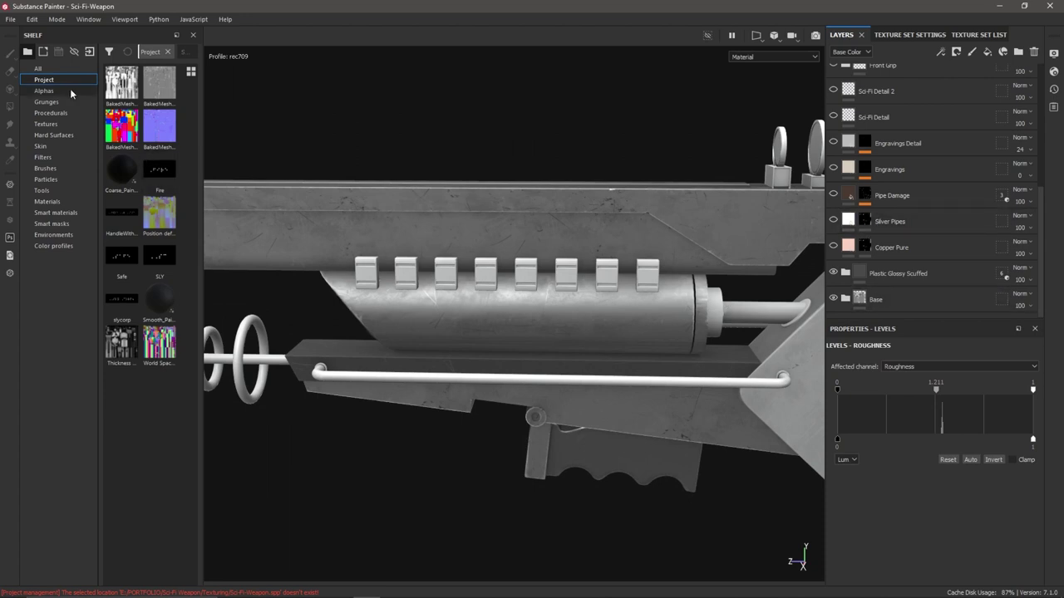
# - Clear the shelf's Project filter and search the whole shelf for "plastic"
pyautogui.click(167, 51)
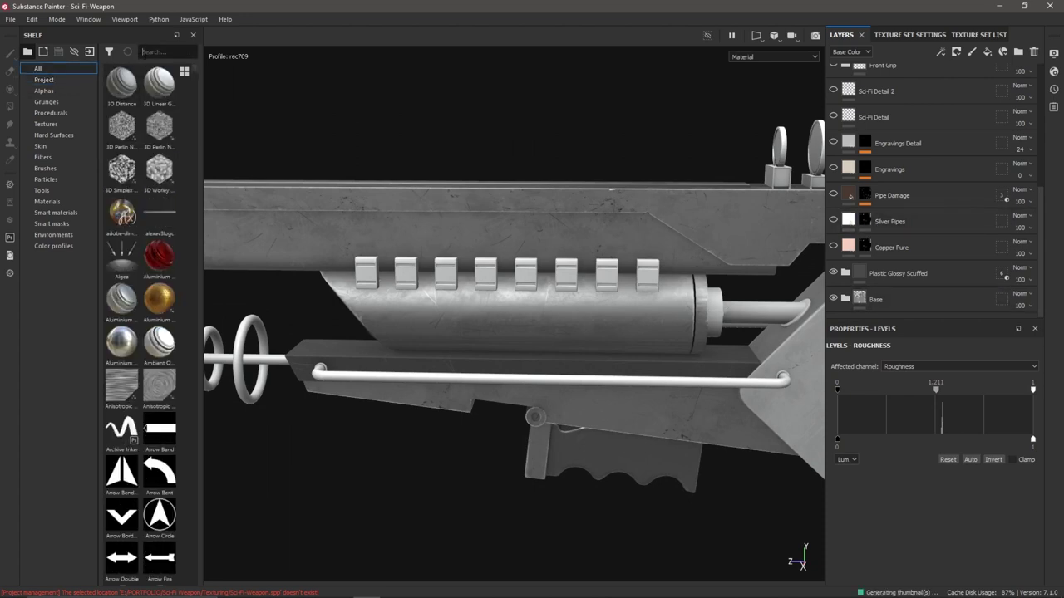
pyautogui.click(144, 54)
pyautogui.write('pl')
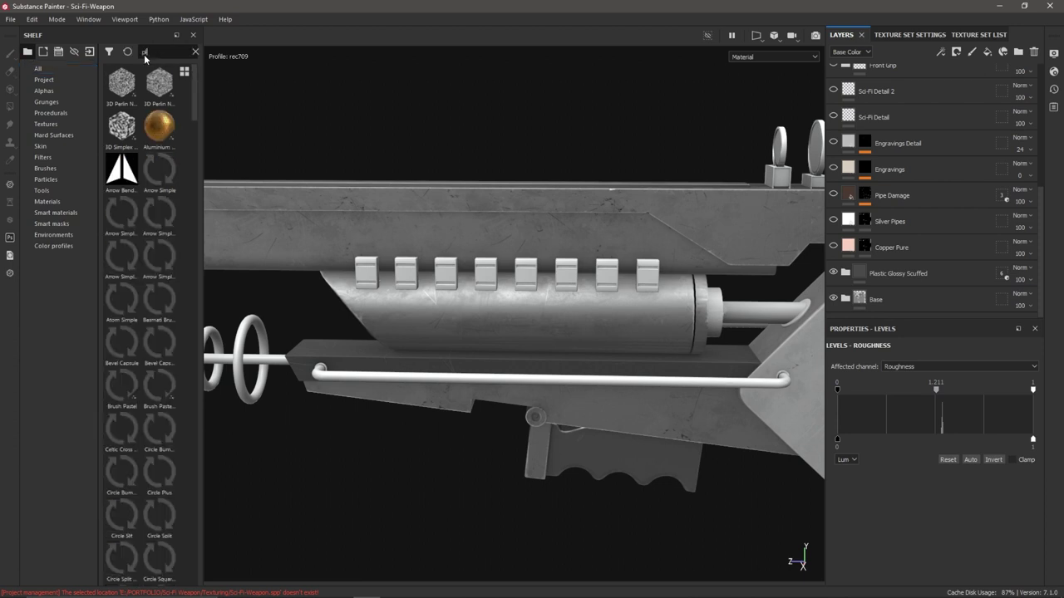
pyautogui.write('astic')
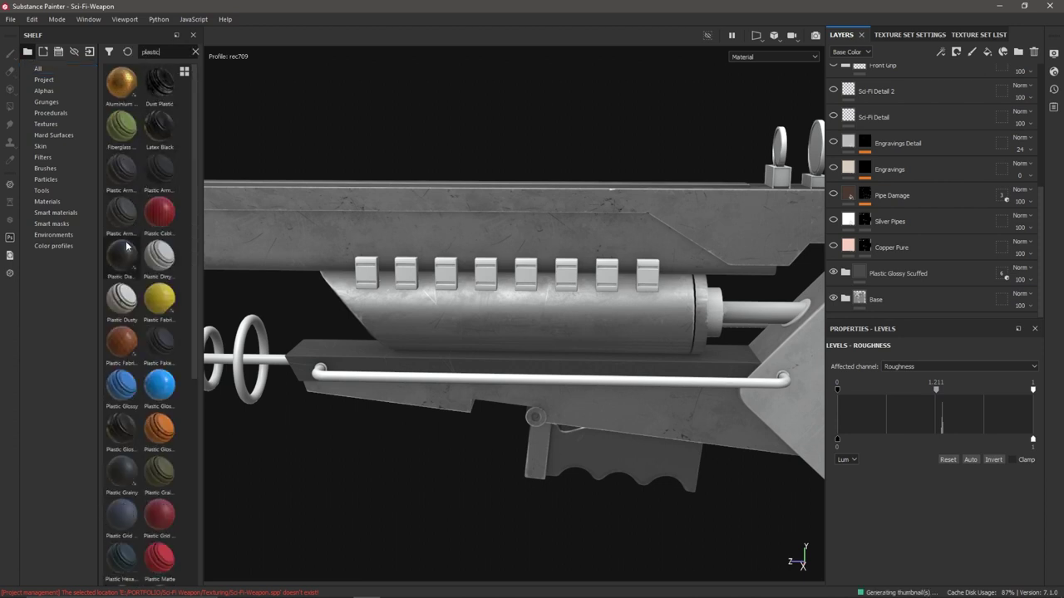
pyautogui.moveTo(121, 256)
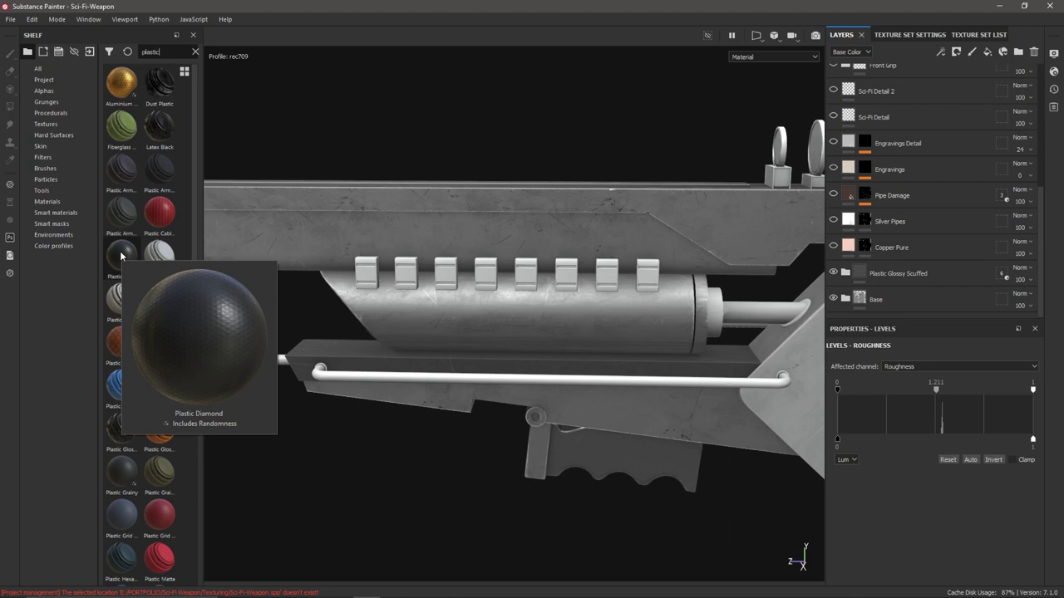
# - Look through the plastic materials in the shelf, including a preview of Plastic Glossy Scuffed
pyautogui.moveTo(111, 431)
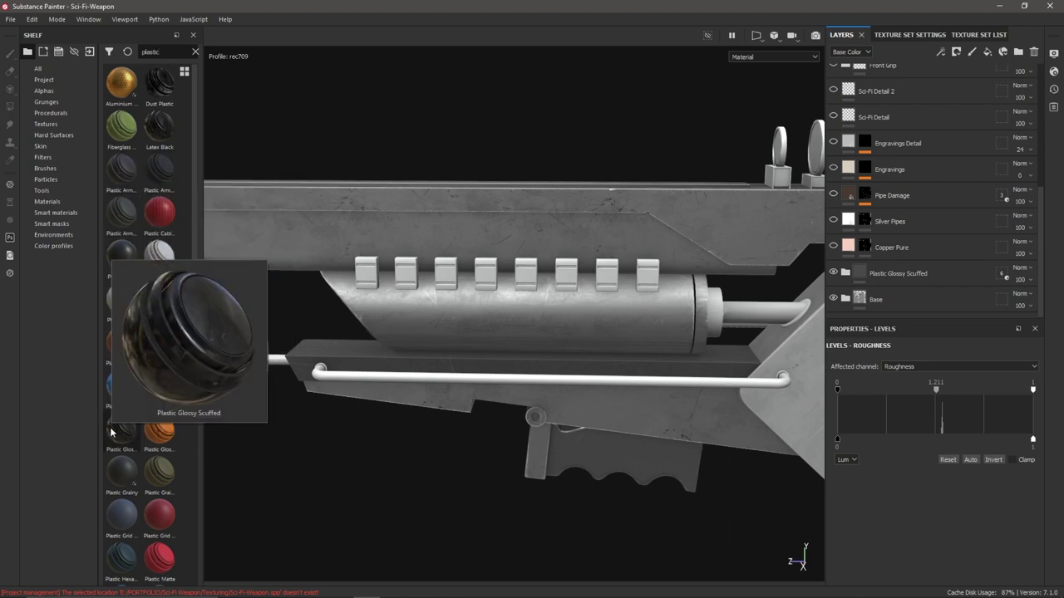
pyautogui.scroll(-5, 114, 431)
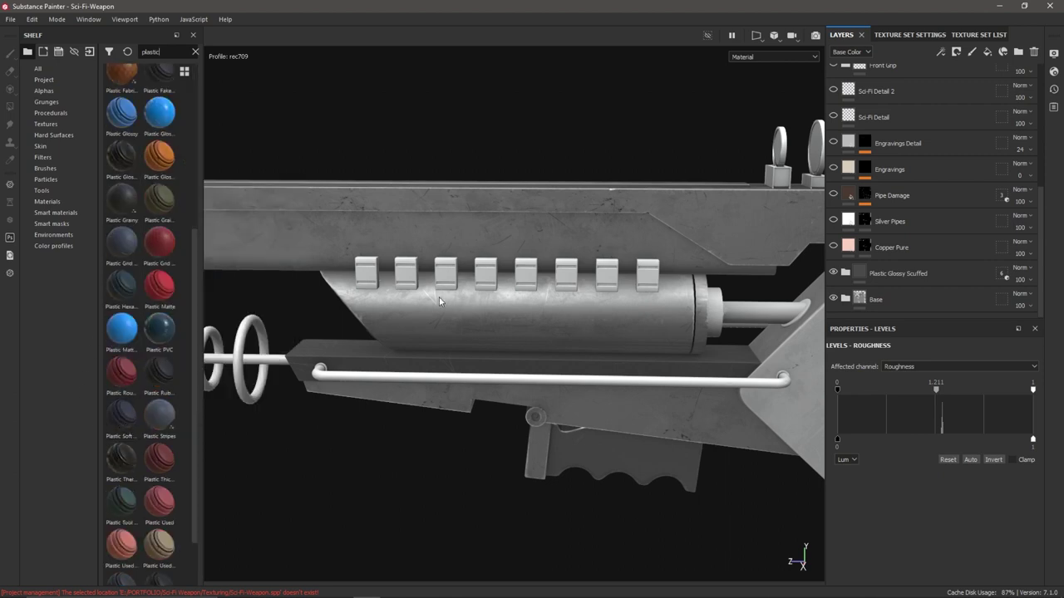
pyautogui.scroll(-3, 632, 273)
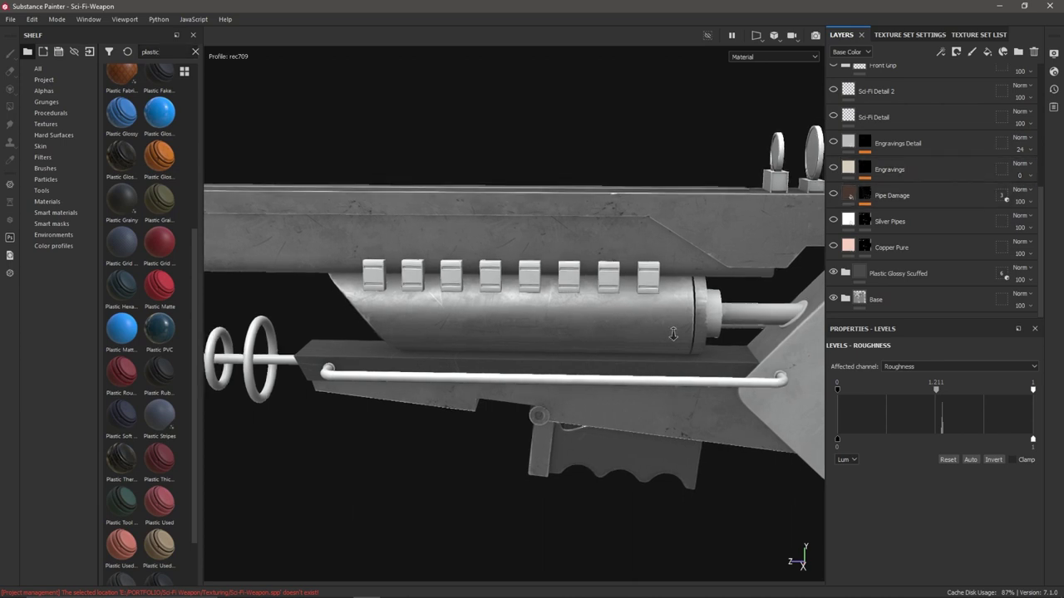
# - Show the Copper Pure layer and inspect the copper on the pipes, front rings and sight frames from both sides
pyautogui.keyDown('alt'); pyautogui.moveTo(653, 278); pyautogui.dragTo(674, 215); pyautogui.keyUp('alt')
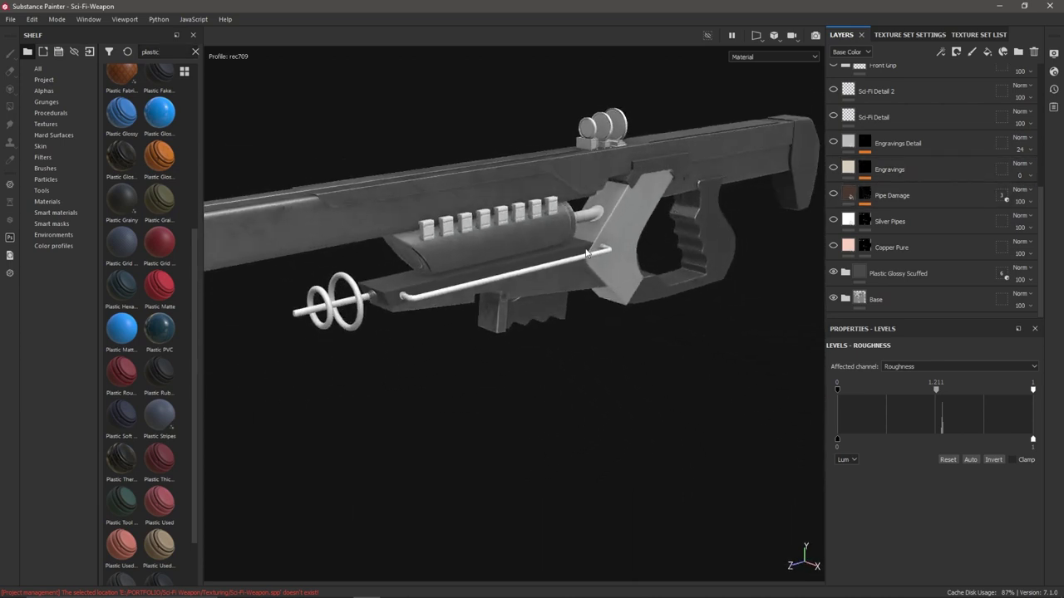
pyautogui.click(834, 246)
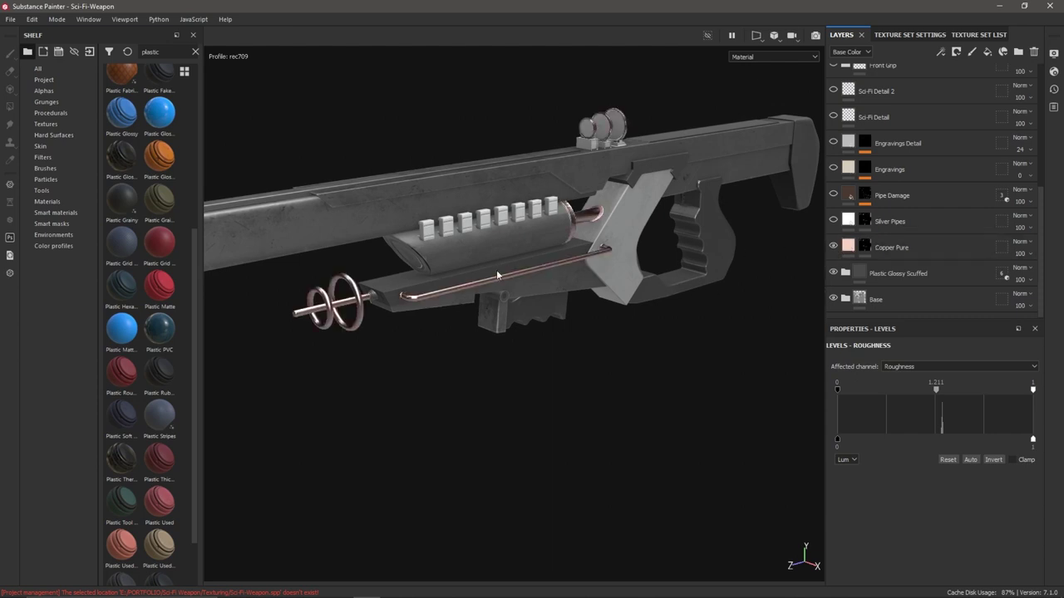
pyautogui.keyDown('alt'); pyautogui.moveTo(496, 270); pyautogui.dragTo(373, 264); pyautogui.keyUp('alt')
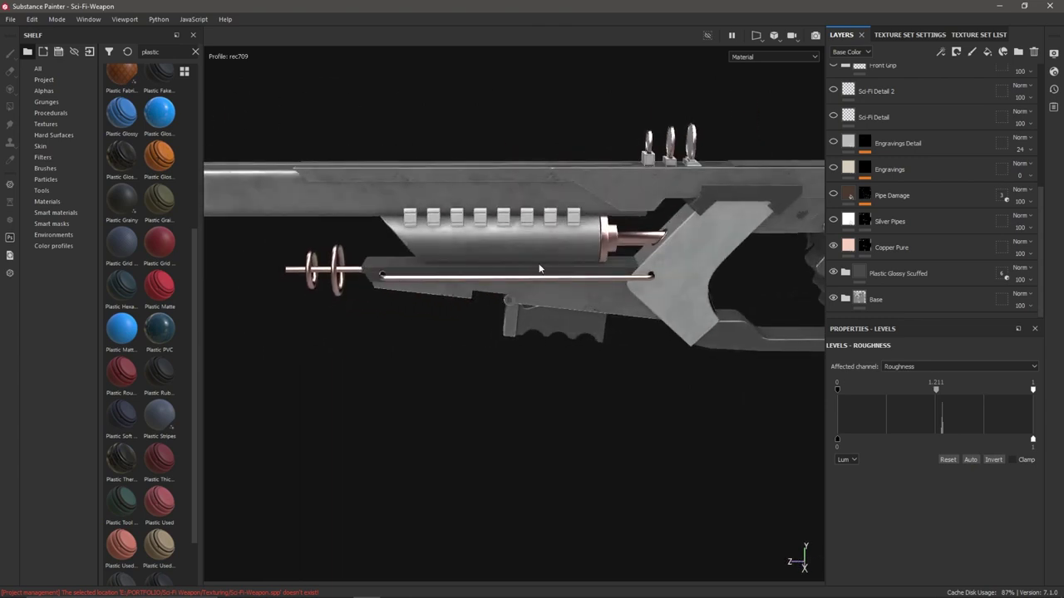
pyautogui.keyDown('shift'); pyautogui.moveTo(540, 264); pyautogui.dragTo(582, 265, button='right'); pyautogui.keyUp('shift')
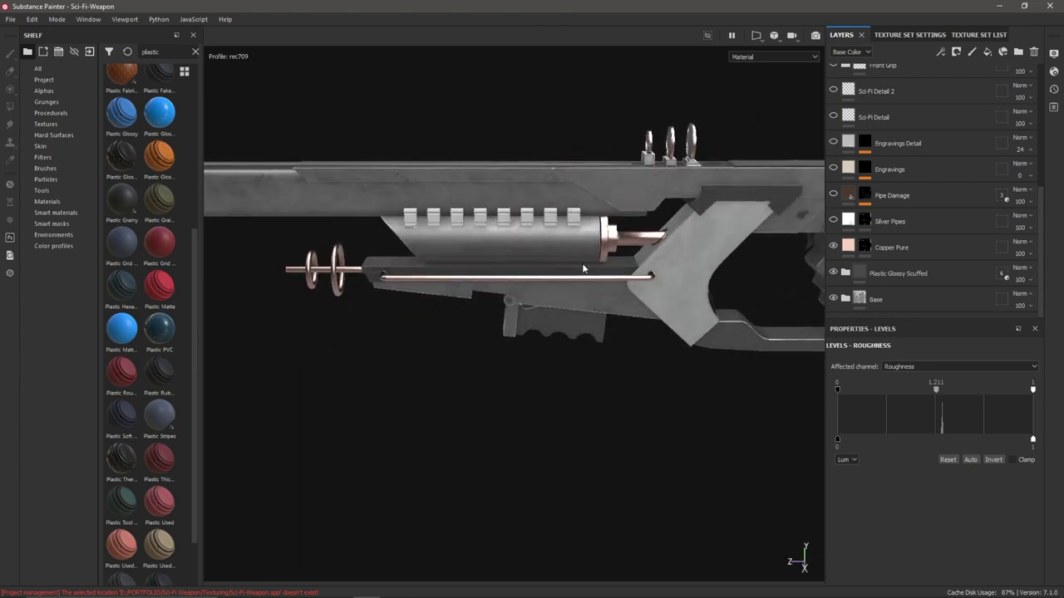
pyautogui.moveTo(583, 268)
pyautogui.keyDown('alt'); pyautogui.mouseDown()
pyautogui.moveTo(583, 318)
pyautogui.moveTo(592, 260)
pyautogui.mouseUp(); pyautogui.keyUp('alt')
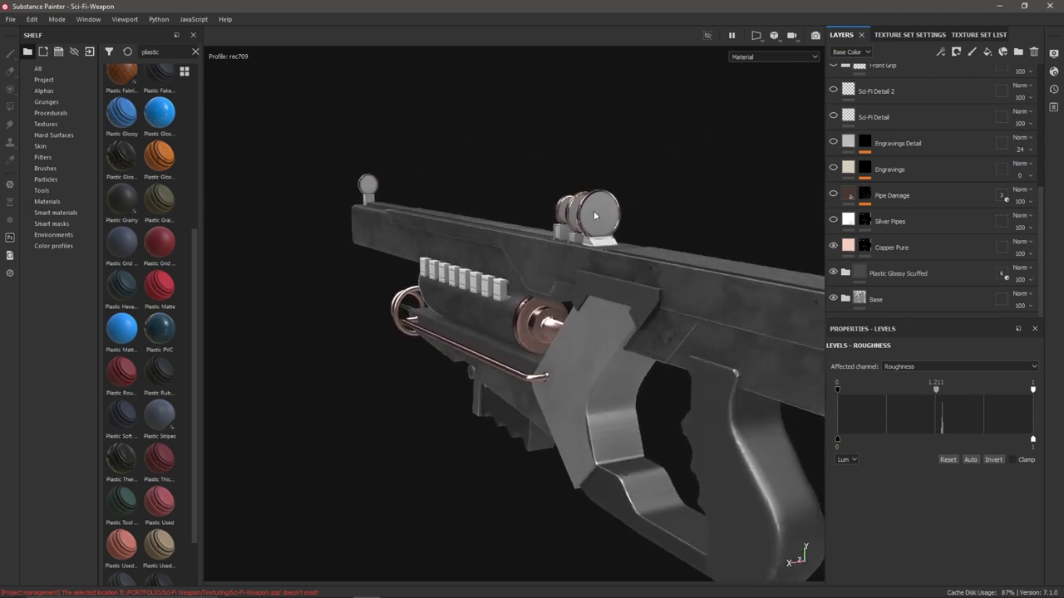
pyautogui.keyDown('alt'); pyautogui.moveTo(513, 327); pyautogui.dragTo(400, 299); pyautogui.keyUp('alt')
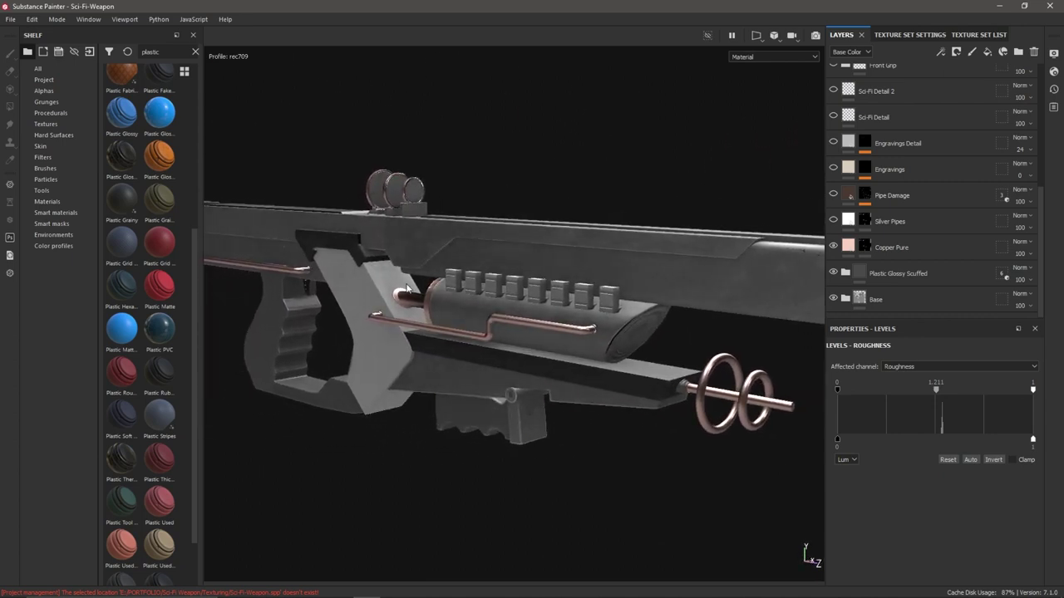
pyautogui.keyDown('alt'); pyautogui.moveTo(485, 300); pyautogui.dragTo(788, 289); pyautogui.keyUp('alt')
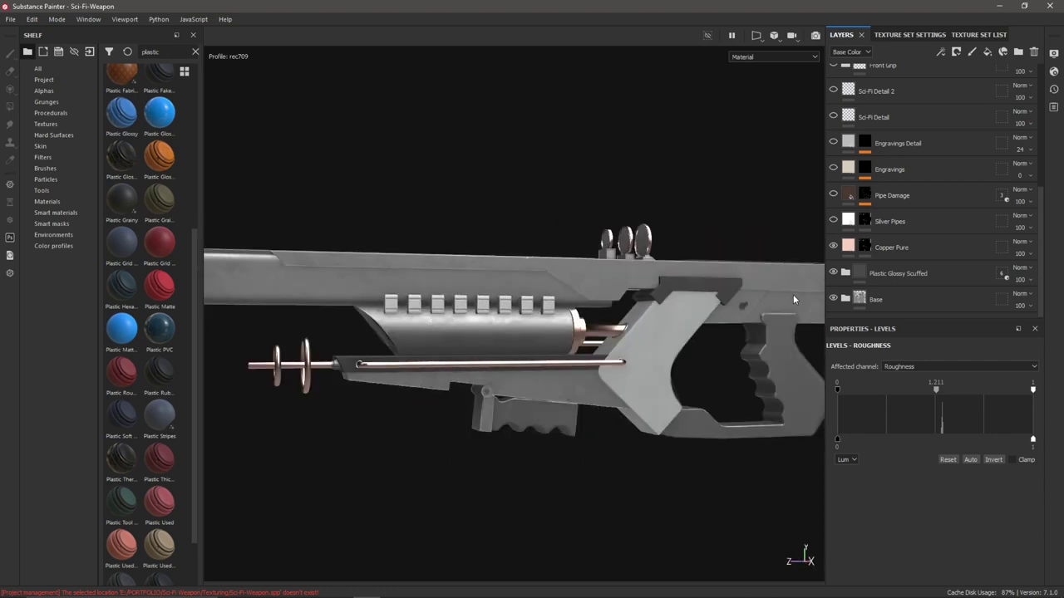
# - Show the Silver Pipes layer to compare it with the copper finish, and hide it again
pyautogui.click(832, 221)
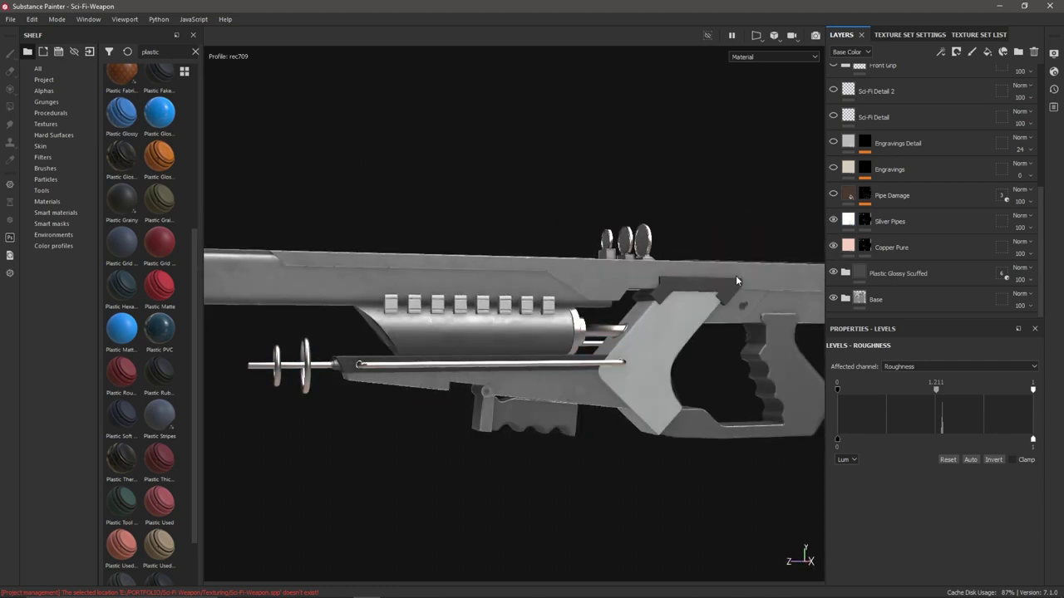
pyautogui.keyDown('alt'); pyautogui.moveTo(735, 275); pyautogui.dragTo(498, 321); pyautogui.keyUp('alt')
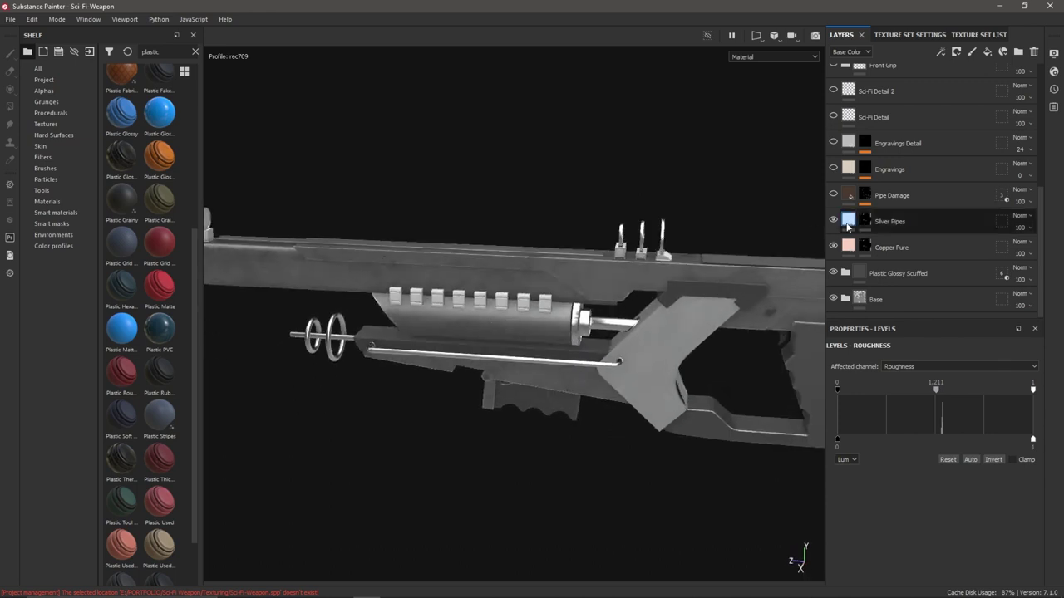
pyautogui.click(833, 221)
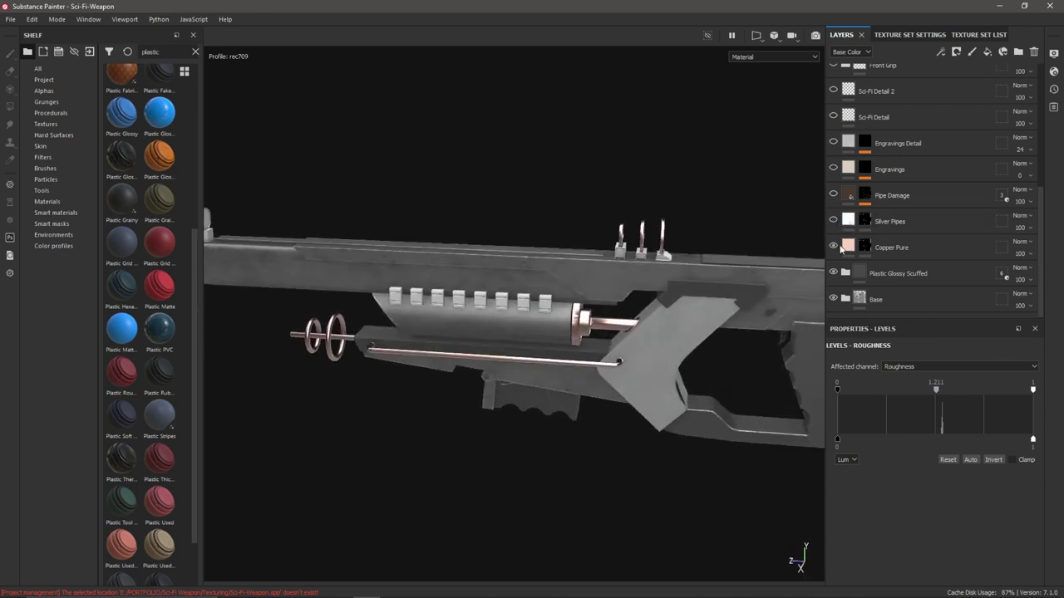
pyautogui.keyDown('alt'); pyautogui.moveTo(682, 307); pyautogui.dragTo(577, 267); pyautogui.keyUp('alt')
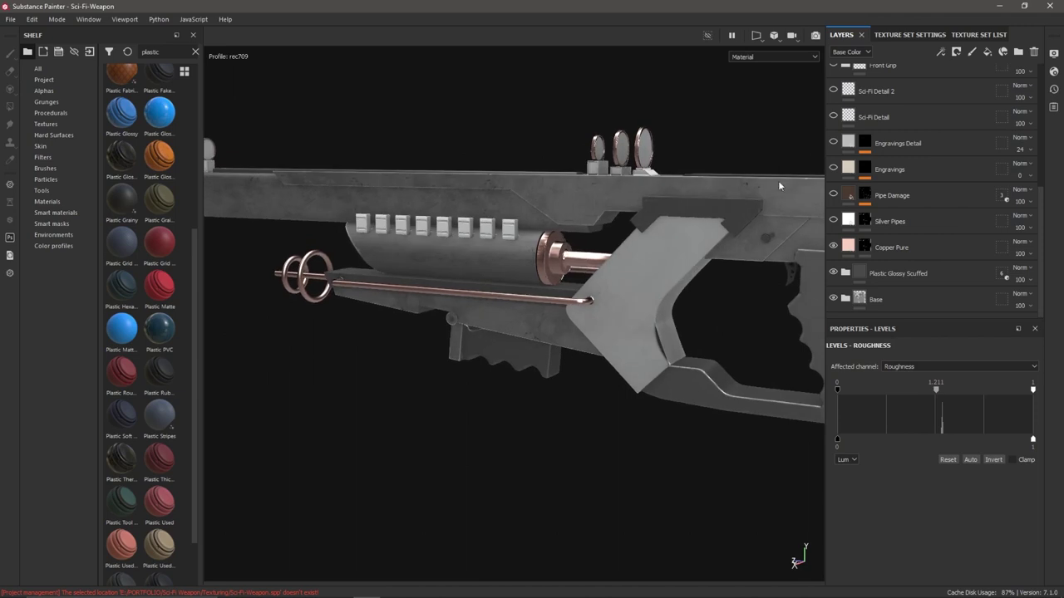
# - Show the Pipe Damage layer, check its fill's color and roughness channels, and select the Paint effect in its mask
pyautogui.click(833, 195)
pyautogui.click(848, 192)
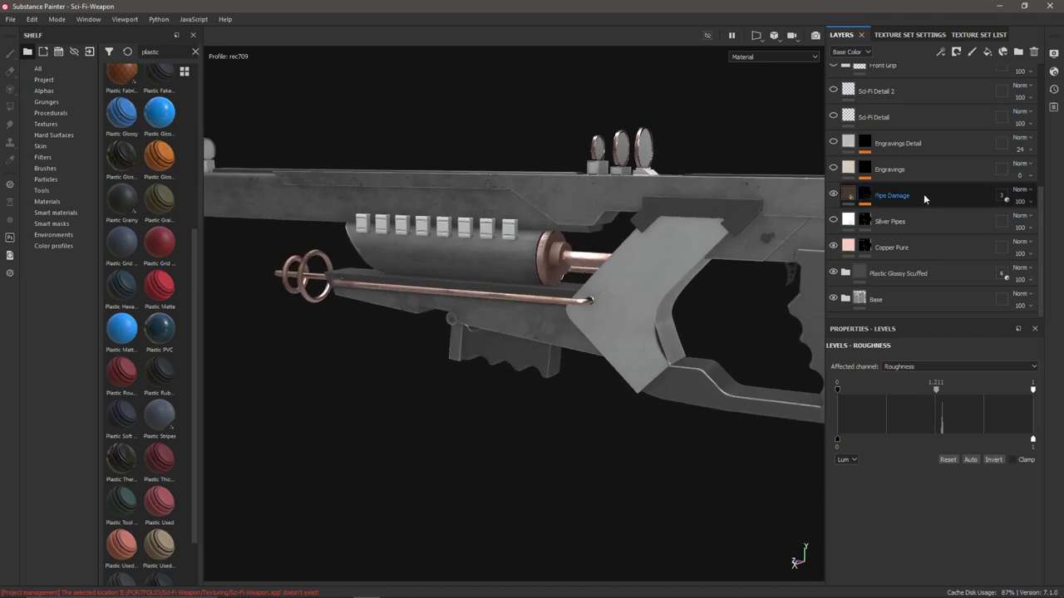
pyautogui.click(865, 196)
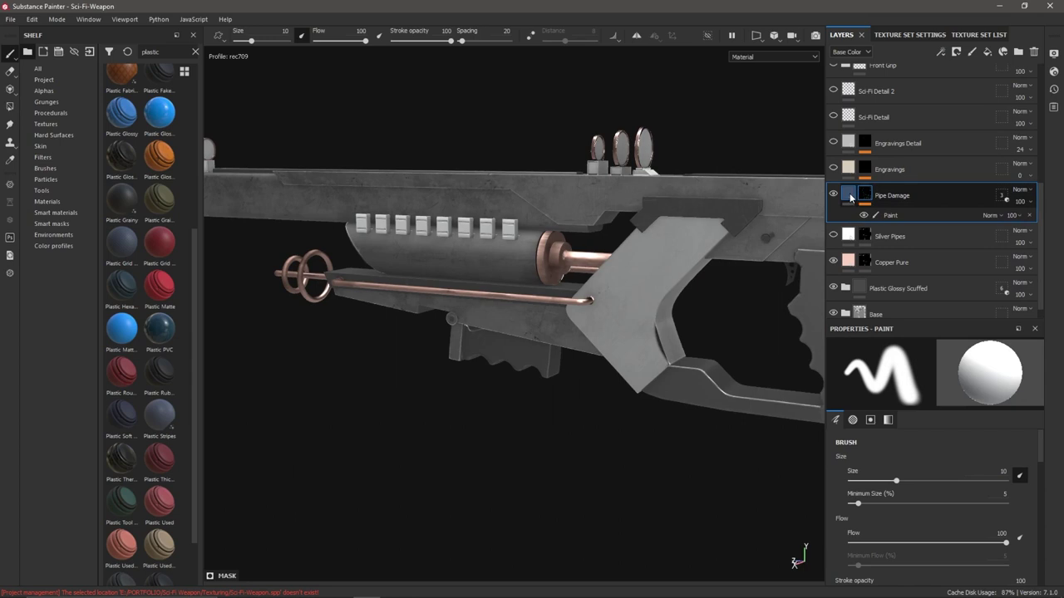
pyautogui.click(849, 195)
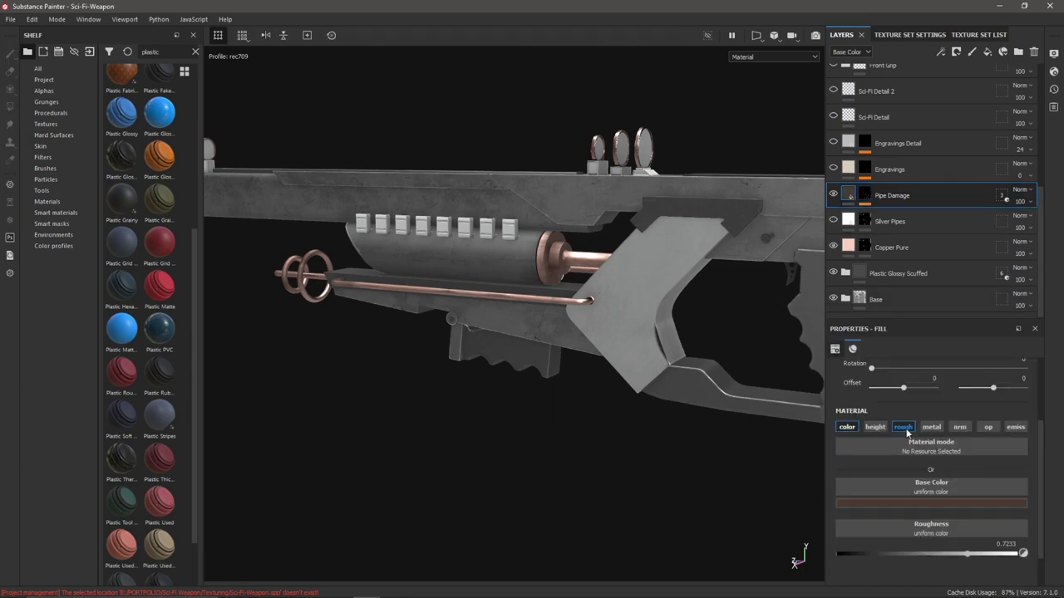
pyautogui.click(868, 199)
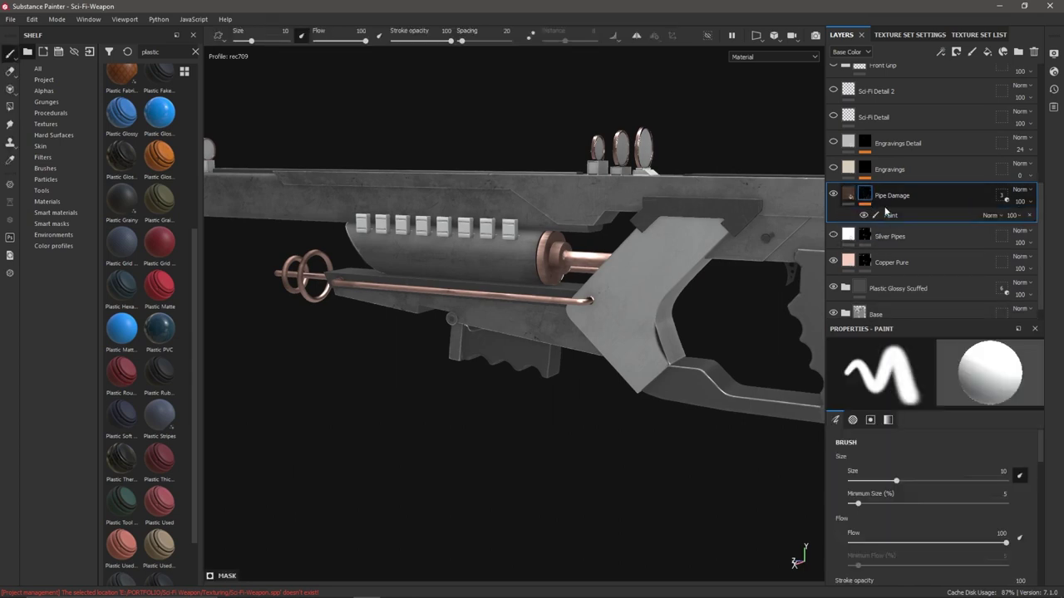
pyautogui.click(894, 217)
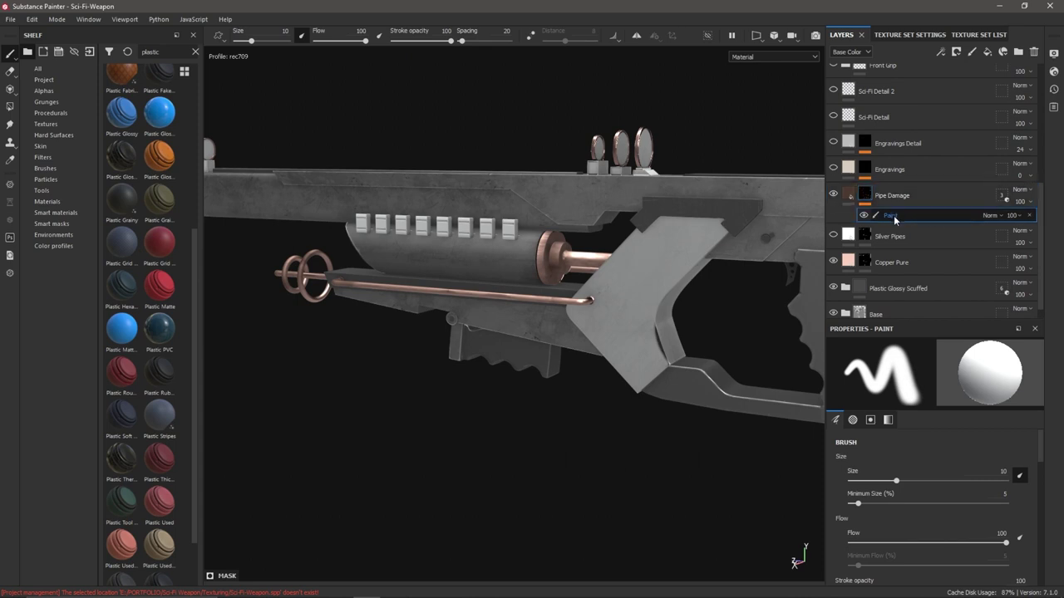
# - Display only the Pipe Damage mask on the weapon, examine its painted areas and list the shelf's brushes
pyautogui.click(802, 57)
pyautogui.click(778, 108)
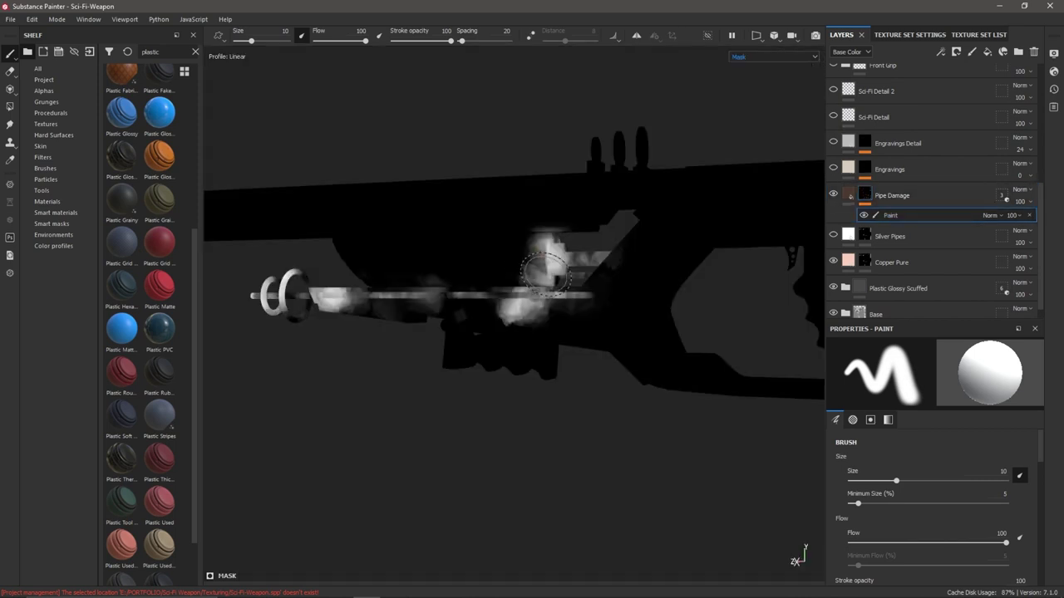
pyautogui.moveTo(545, 268); pyautogui.dragTo(546, 291)
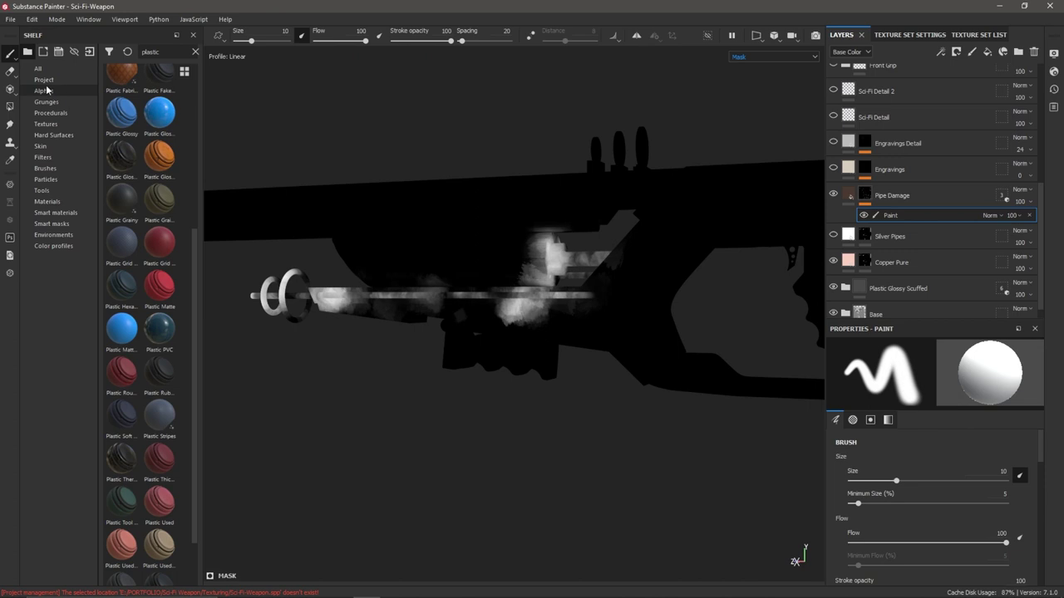
pyautogui.click(45, 168)
pyautogui.moveTo(167, 131)
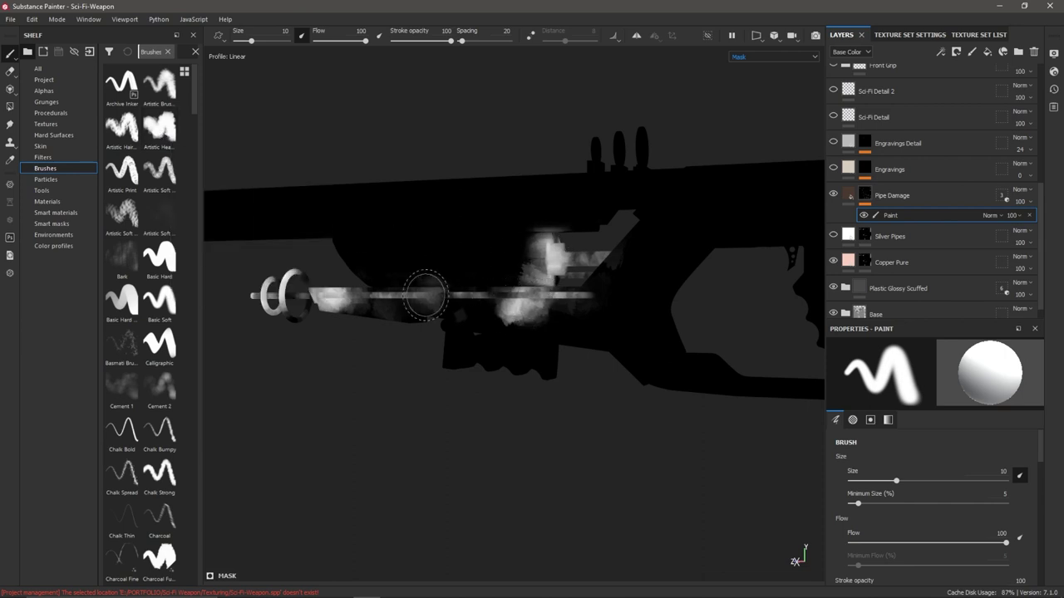
pyautogui.moveTo(385, 266)
pyautogui.keyDown('alt'); pyautogui.mouseDown()
pyautogui.moveTo(492, 293)
pyautogui.moveTo(490, 279)
pyautogui.mouseUp(); pyautogui.keyUp('alt')
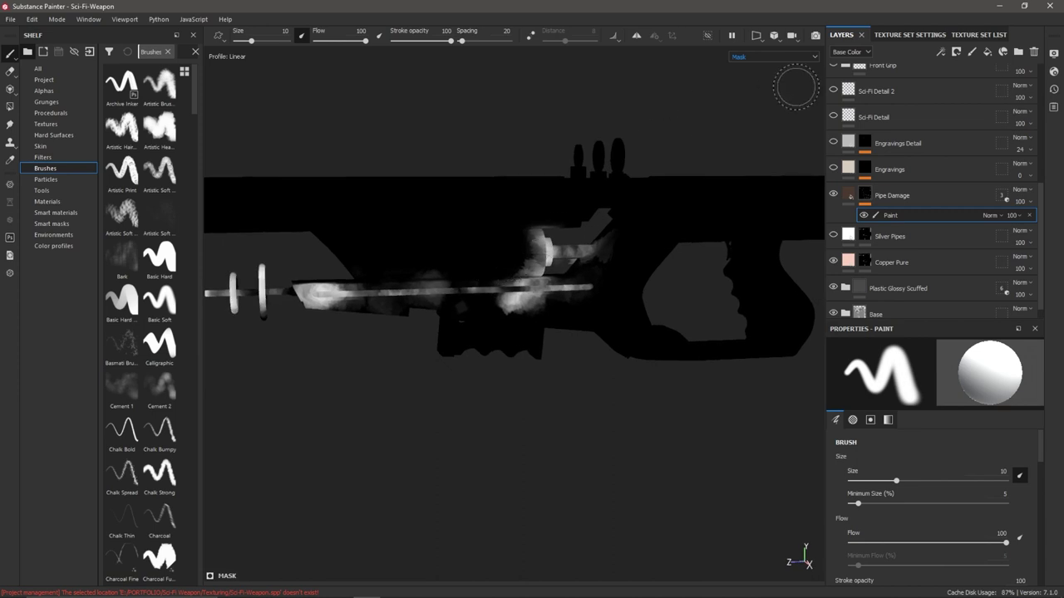
# - Return the viewport to Material view and examine the damaged copper on the pipes and barrel collar up close
pyautogui.click(805, 59)
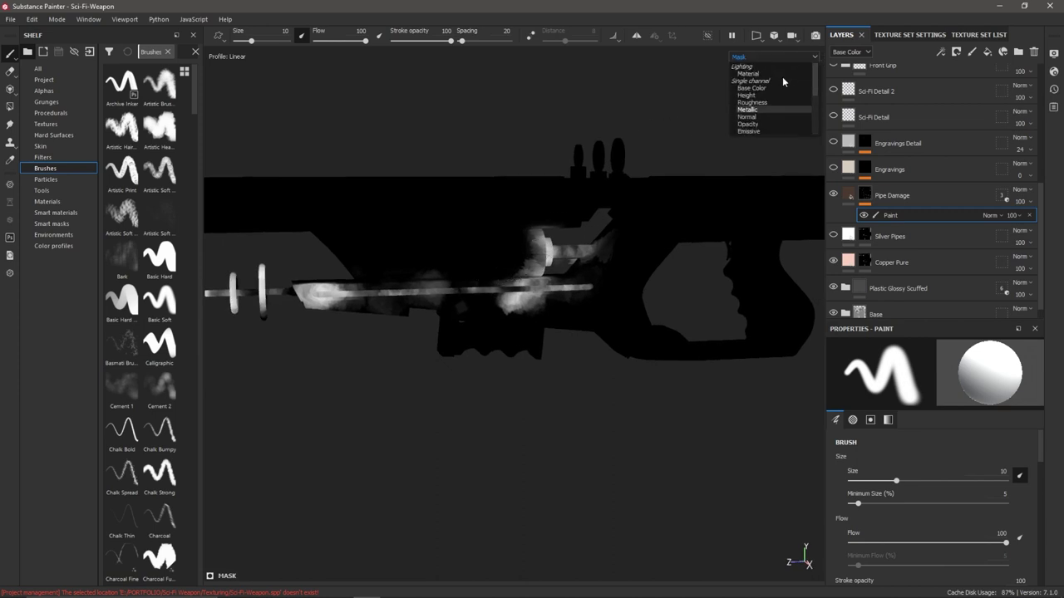
pyautogui.click(750, 74)
pyautogui.scroll(5, 575, 345)
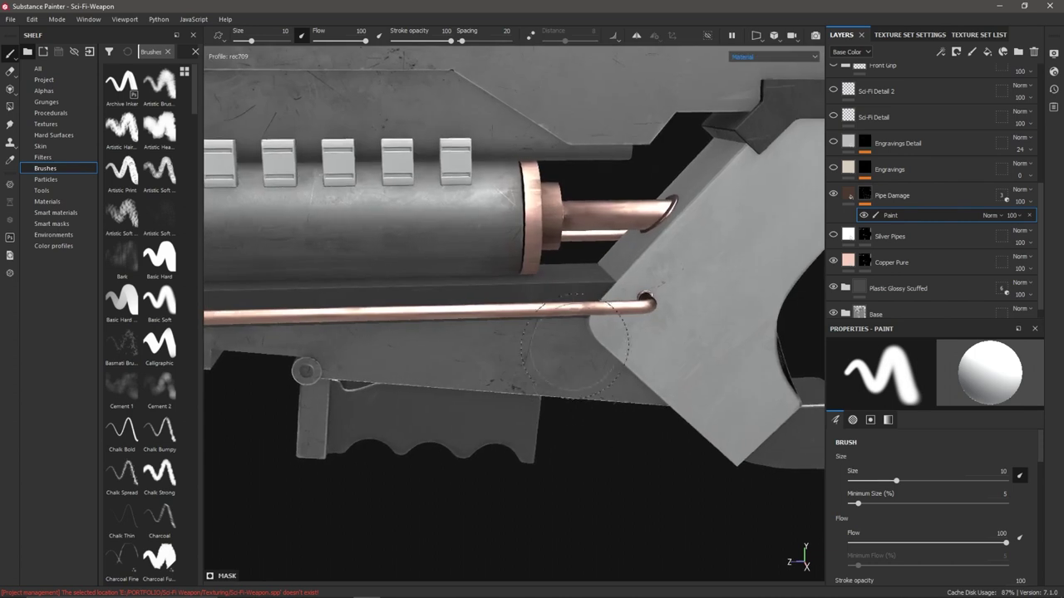
pyautogui.keyDown('alt'); pyautogui.moveTo(575, 344); pyautogui.dragTo(592, 280); pyautogui.keyUp('alt')
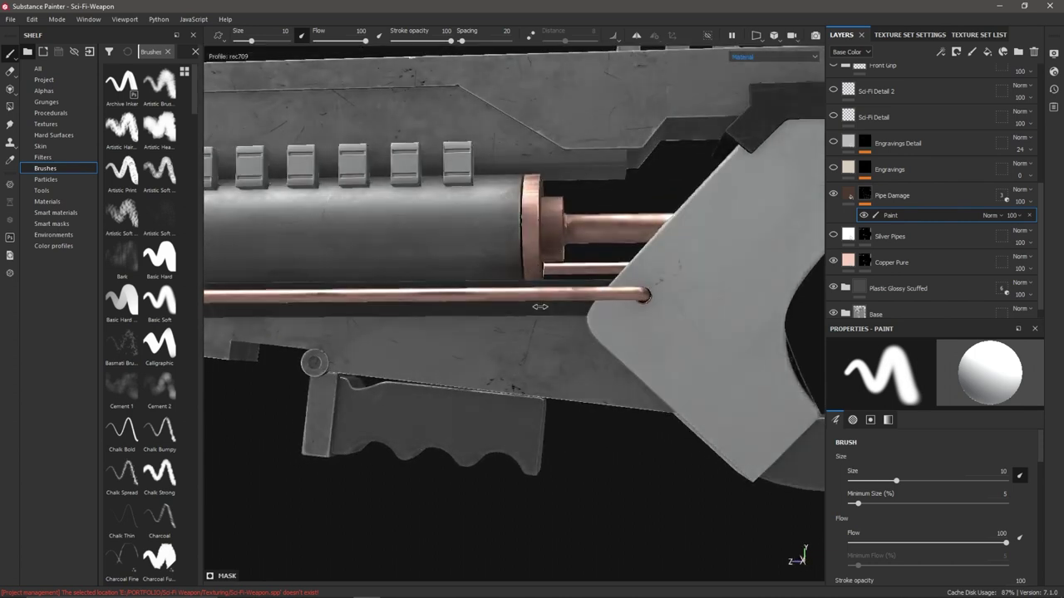
pyautogui.keyDown('shift'); pyautogui.moveTo(579, 297); pyautogui.dragTo(600, 368, button='right'); pyautogui.keyUp('shift')
pyautogui.keyDown('alt'); pyautogui.moveTo(600, 320); pyautogui.dragTo(618, 332); pyautogui.keyUp('alt')
pyautogui.scroll(3, 615, 331)
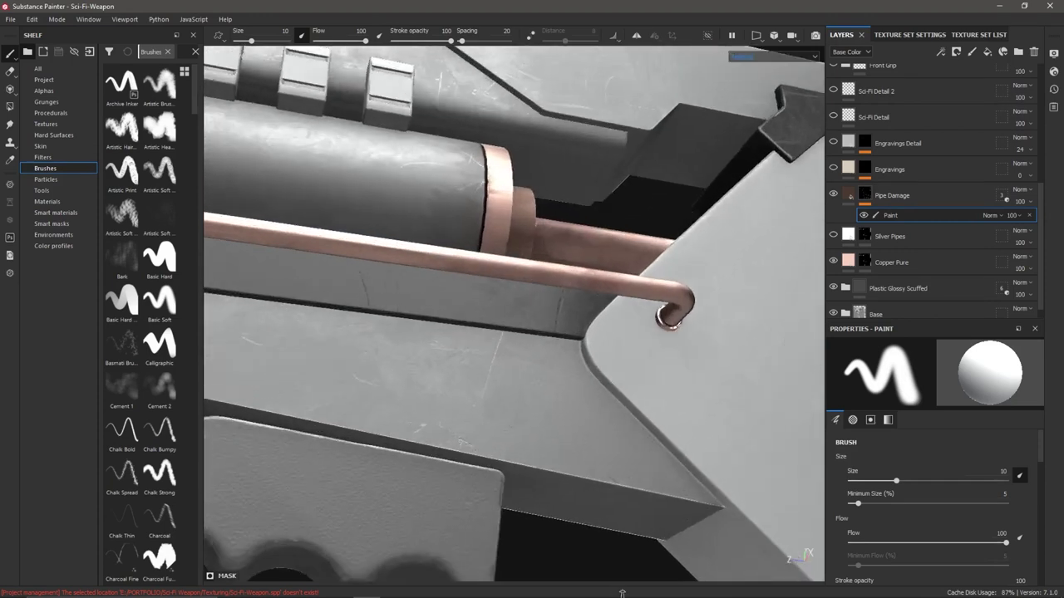
pyautogui.moveTo(596, 362)
pyautogui.keyDown('shift'); pyautogui.mouseDown(button='right')
pyautogui.moveTo(620, 354)
pyautogui.moveTo(600, 364)
pyautogui.mouseUp(button='right'); pyautogui.keyUp('shift')
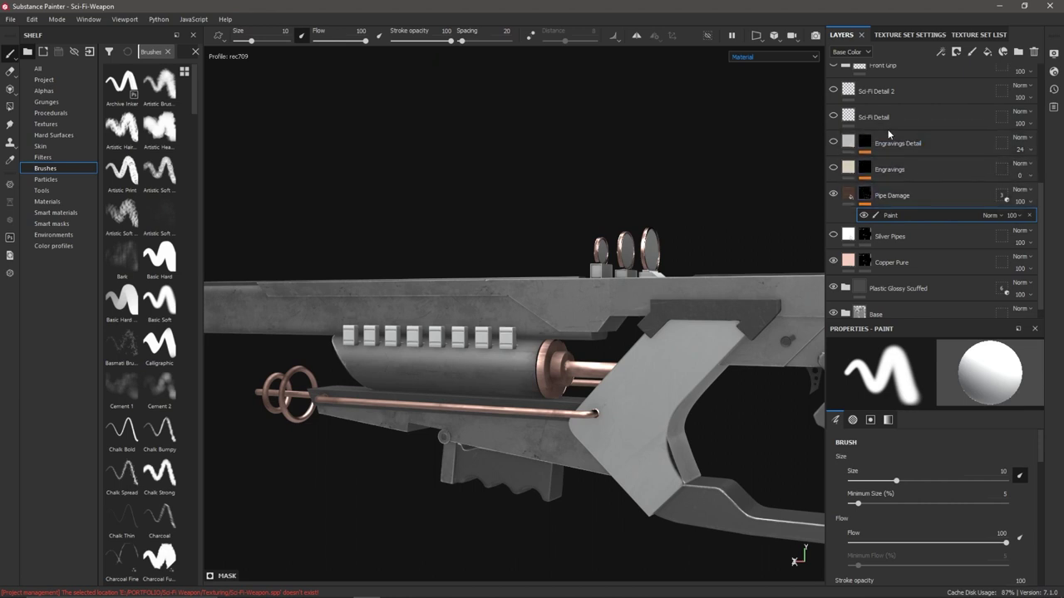
# - Show the Sci-Fi Detail and Sci-Fi Detail 2 layers and inspect the vent slots and panel details on the body
pyautogui.scroll(1, 890, 149)
pyautogui.scroll(1, 890, 149)
pyautogui.scroll(1, 920, 160)
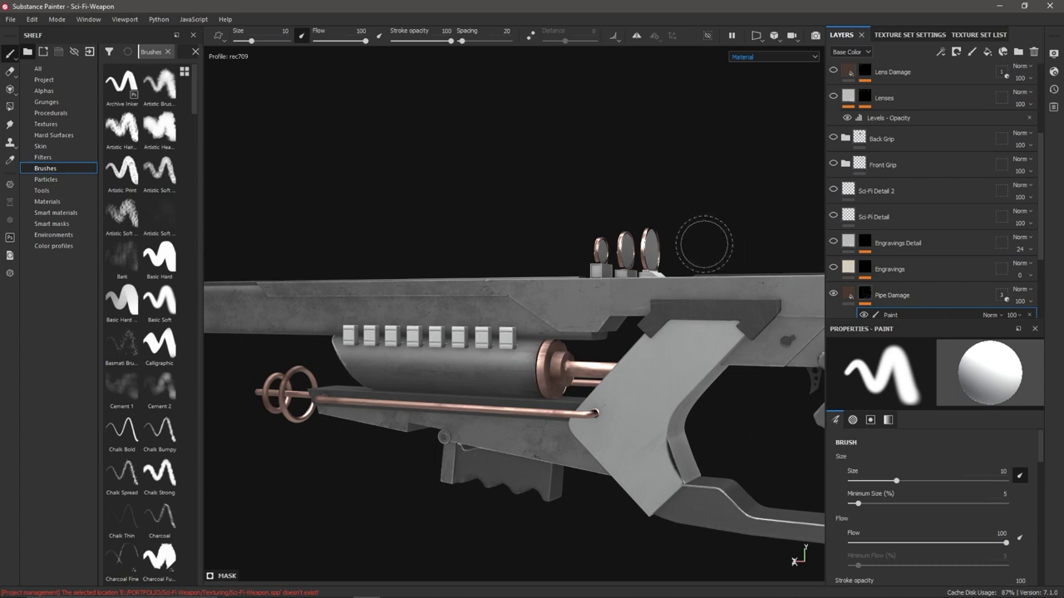
pyautogui.scroll(-2, 648, 385)
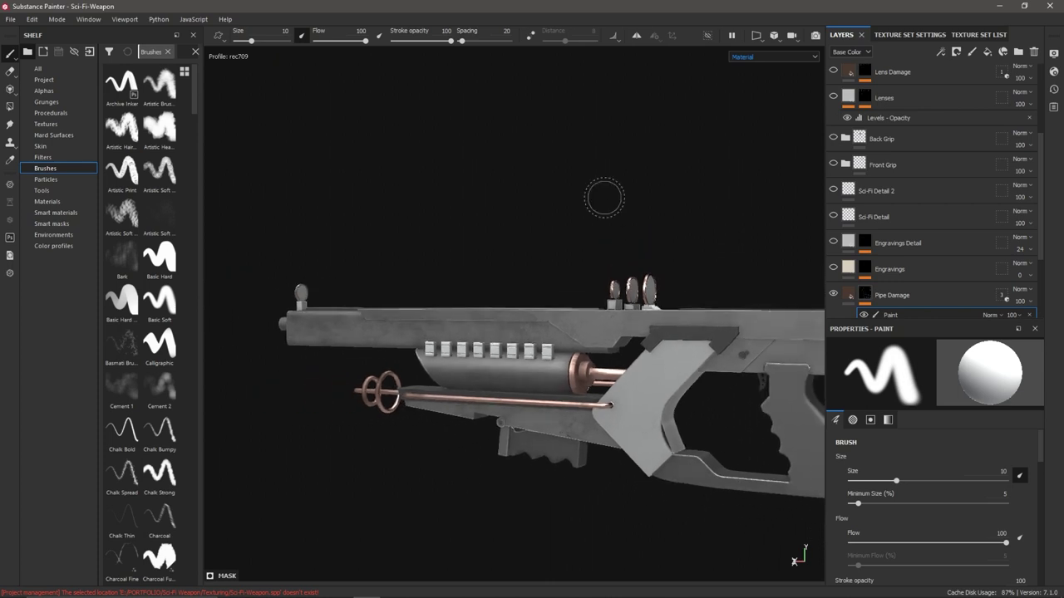
pyautogui.moveTo(604, 198)
pyautogui.keyDown('alt'); pyautogui.mouseDown()
pyautogui.moveTo(583, 299)
pyautogui.moveTo(715, 249)
pyautogui.mouseUp(); pyautogui.keyUp('alt')
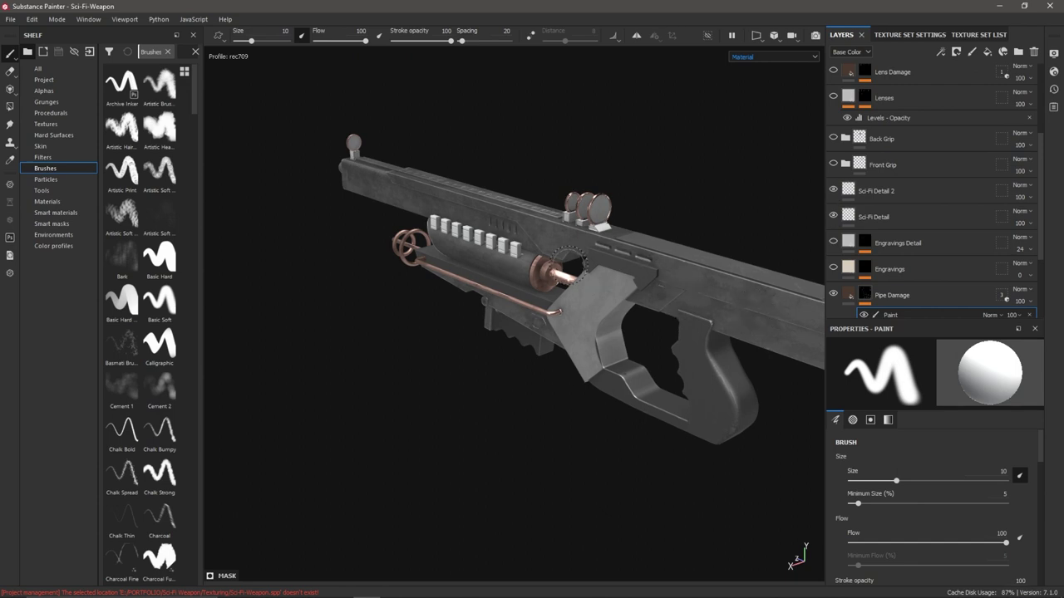
pyautogui.keyDown('alt'); pyautogui.moveTo(570, 265); pyautogui.dragTo(645, 207); pyautogui.keyUp('alt')
pyautogui.keyDown('alt'); pyautogui.moveTo(470, 256); pyautogui.dragTo(477, 259, button='right'); pyautogui.keyUp('alt')
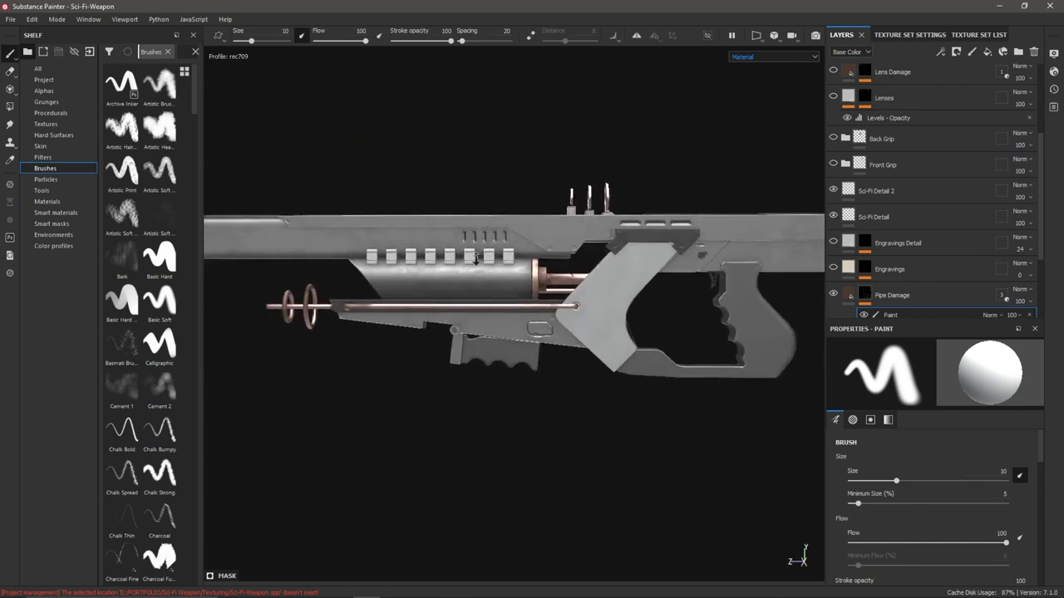
pyautogui.scroll(10, 476, 259)
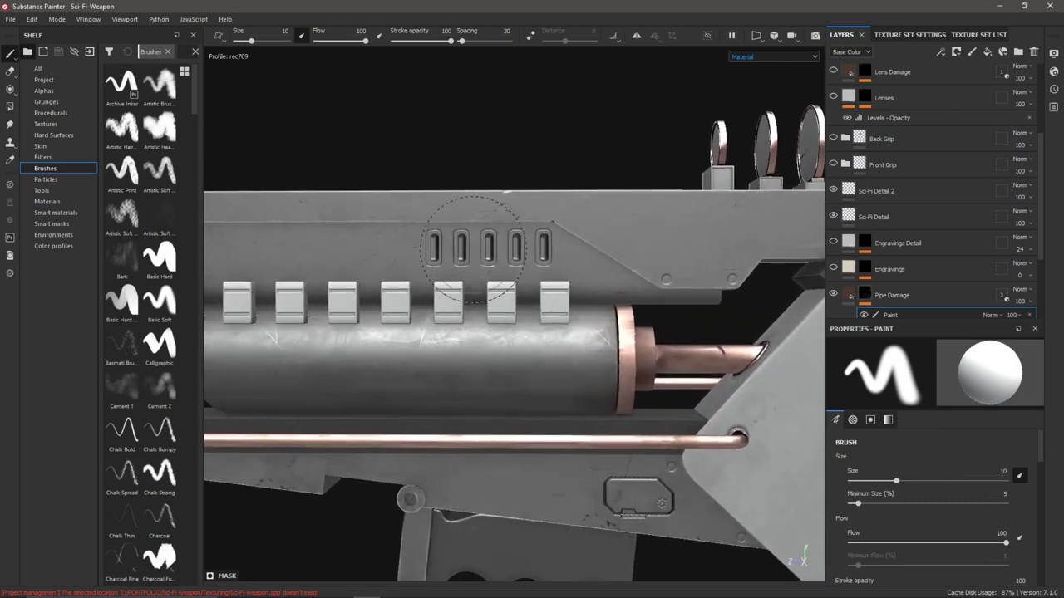
# - Toggle the Sci-Fi Detail layers off and back on to compare the body with and without the added details
pyautogui.click(834, 215)
pyautogui.click(835, 216)
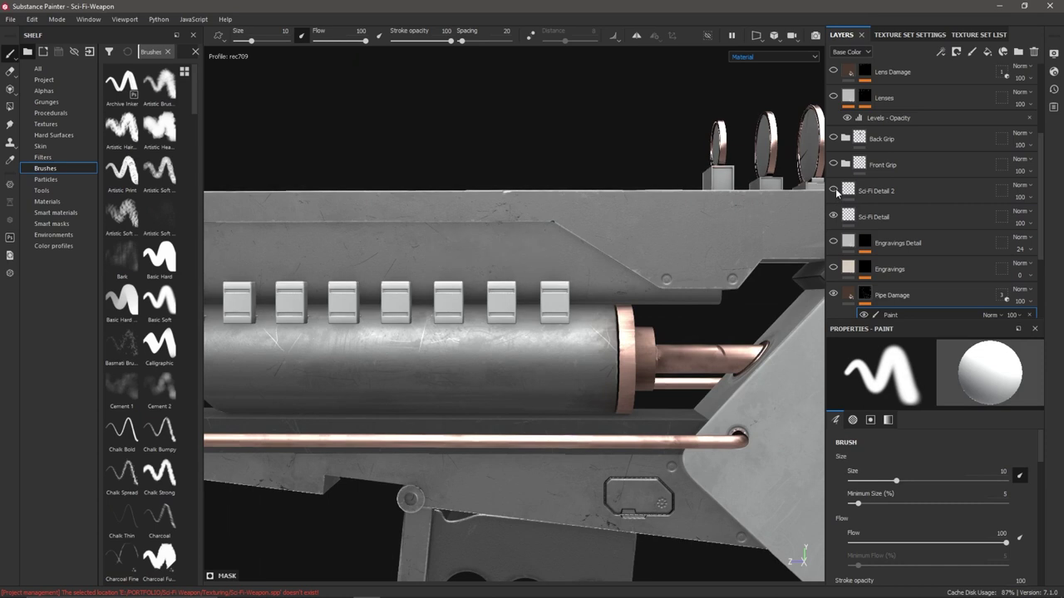
pyautogui.click(834, 216)
pyautogui.click(835, 217)
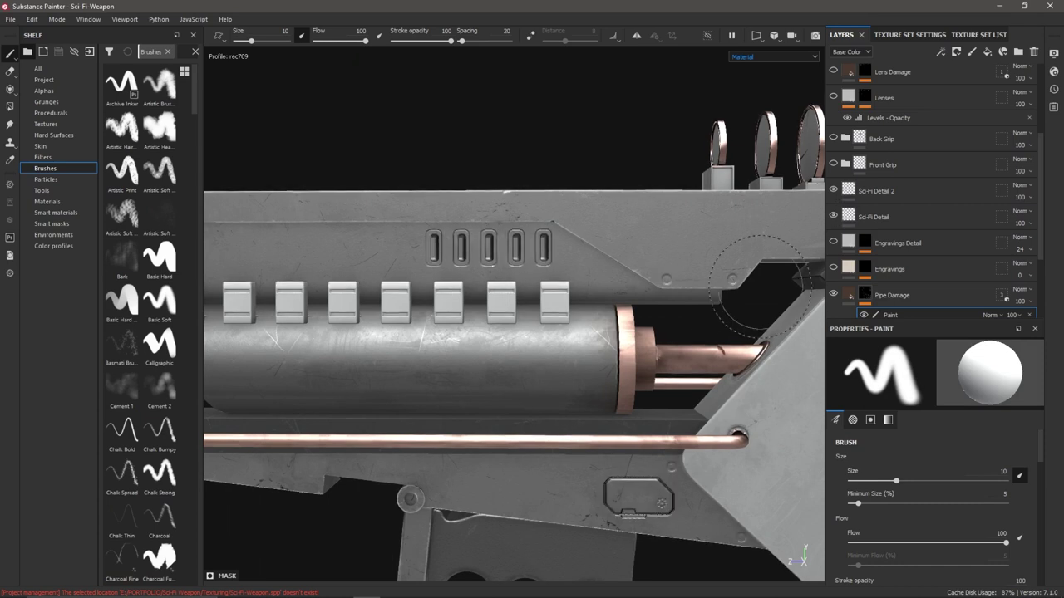
# - Examine the sci-fi details on the weapon's side, from the hatch panel beside the copper pipe to the slots above the dark bracket
pyautogui.scroll(-3, 658, 431)
pyautogui.scroll(5, 651, 486)
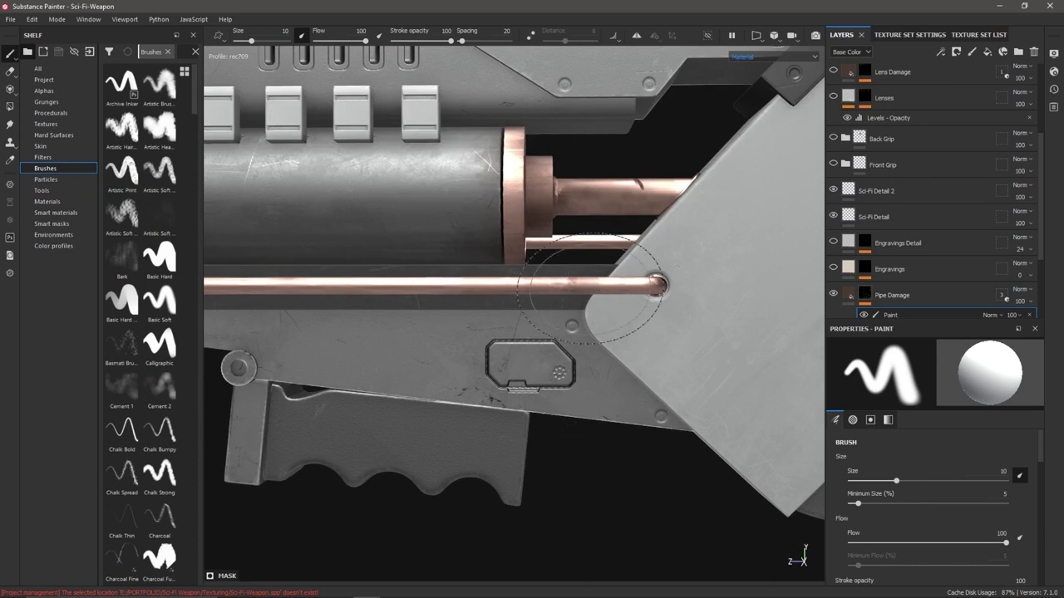
pyautogui.scroll(2, 590, 289)
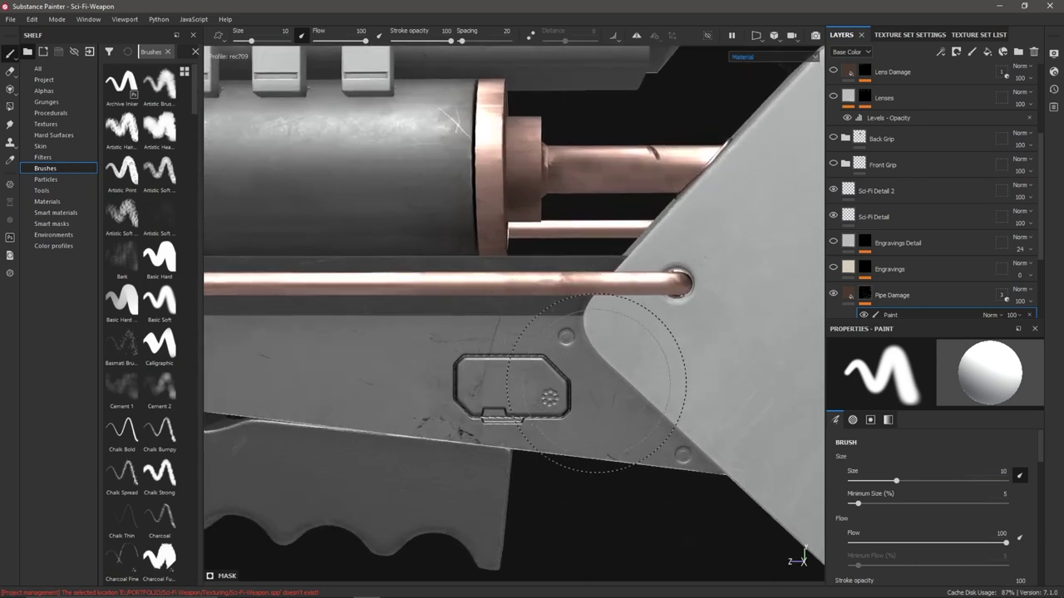
pyautogui.scroll(-4, 595, 384)
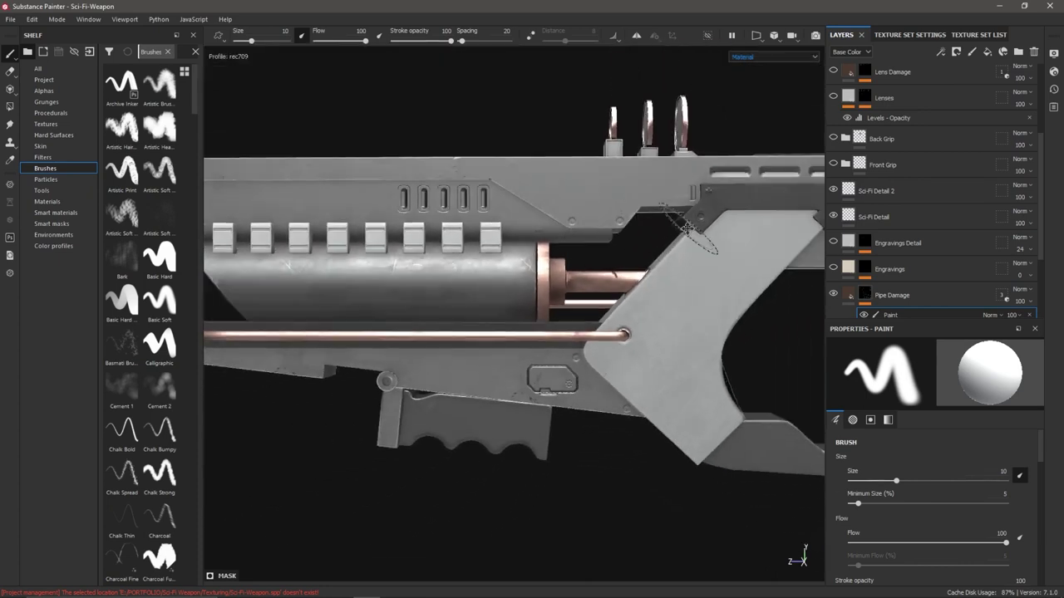
pyautogui.moveTo(689, 228); pyautogui.dragTo(629, 178, button='middle')
pyautogui.scroll(2, 629, 178)
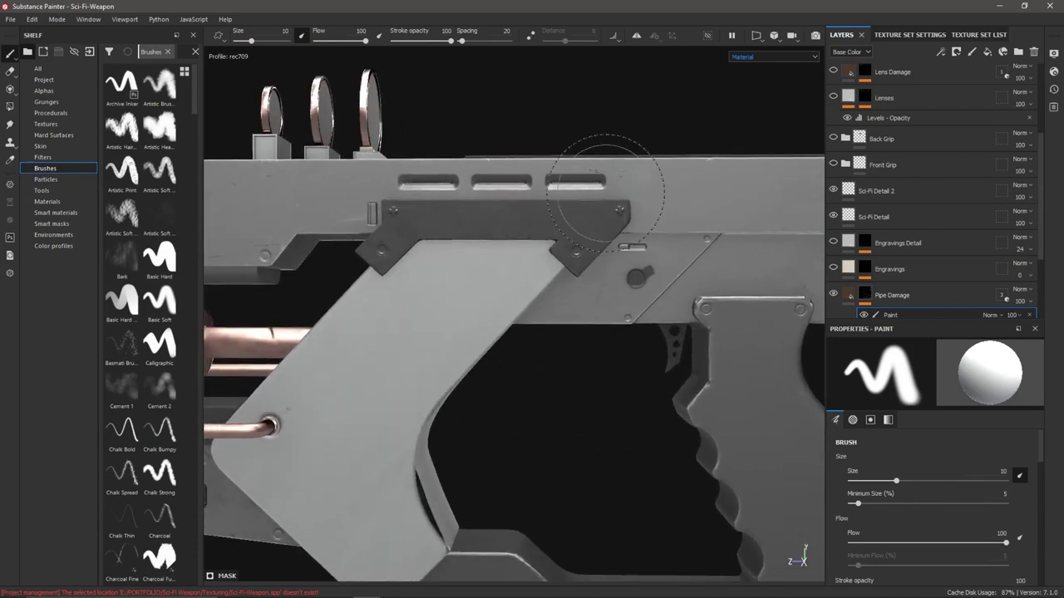
# - Examine the sci-fi details on the weapon's top, along the rail, around the lens mounts and on the rear panel
pyautogui.keyDown('alt'); pyautogui.moveTo(605, 193); pyautogui.dragTo(428, 217); pyautogui.keyUp('alt')
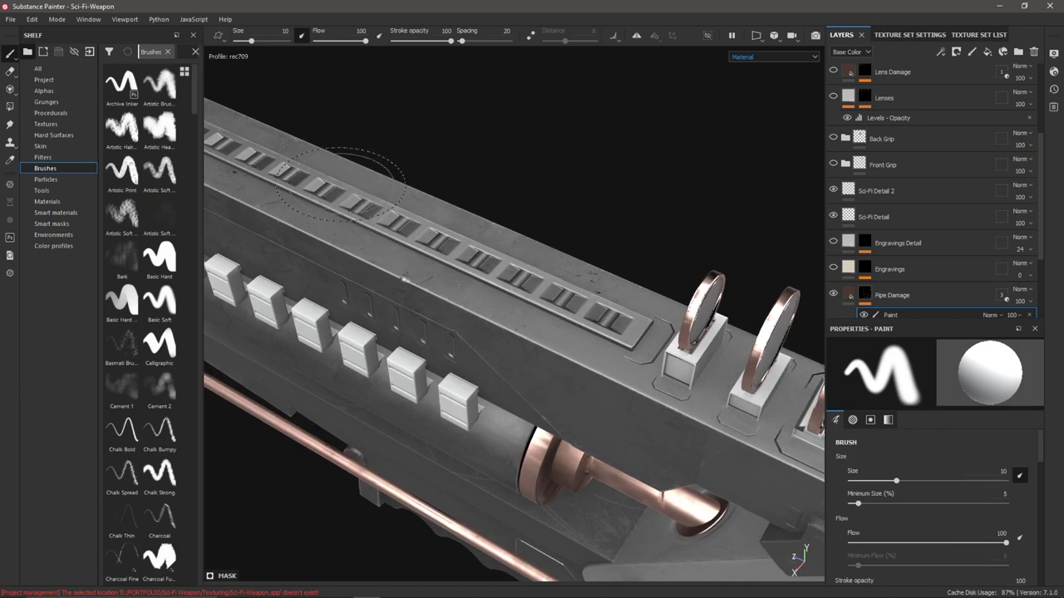
pyautogui.keyDown('alt'); pyautogui.moveTo(593, 295); pyautogui.dragTo(464, 232, button='right'); pyautogui.keyUp('alt')
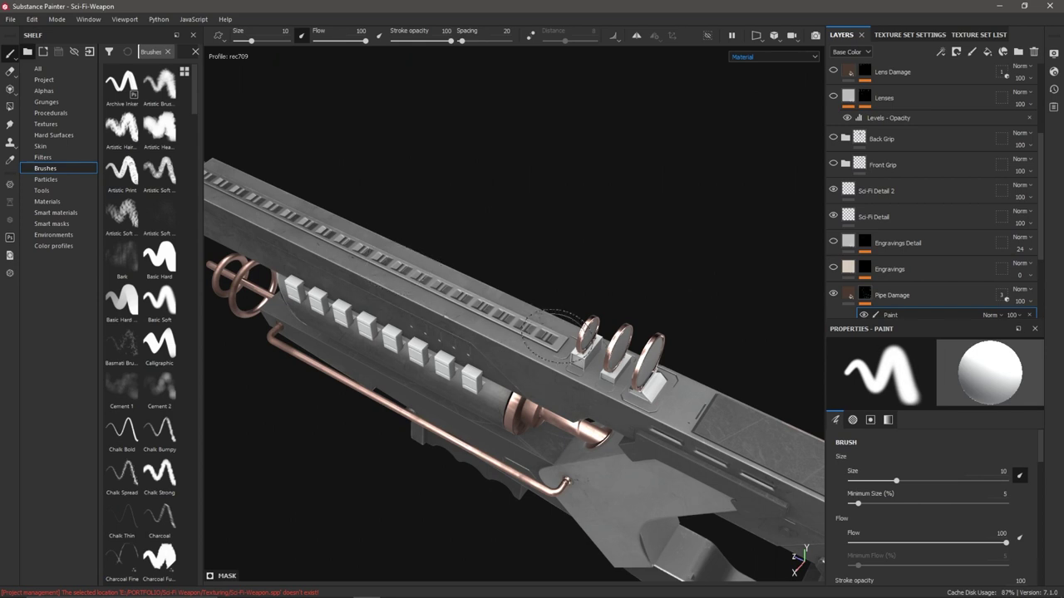
pyautogui.keyDown('alt'); pyautogui.moveTo(647, 389); pyautogui.dragTo(524, 428); pyautogui.keyUp('alt')
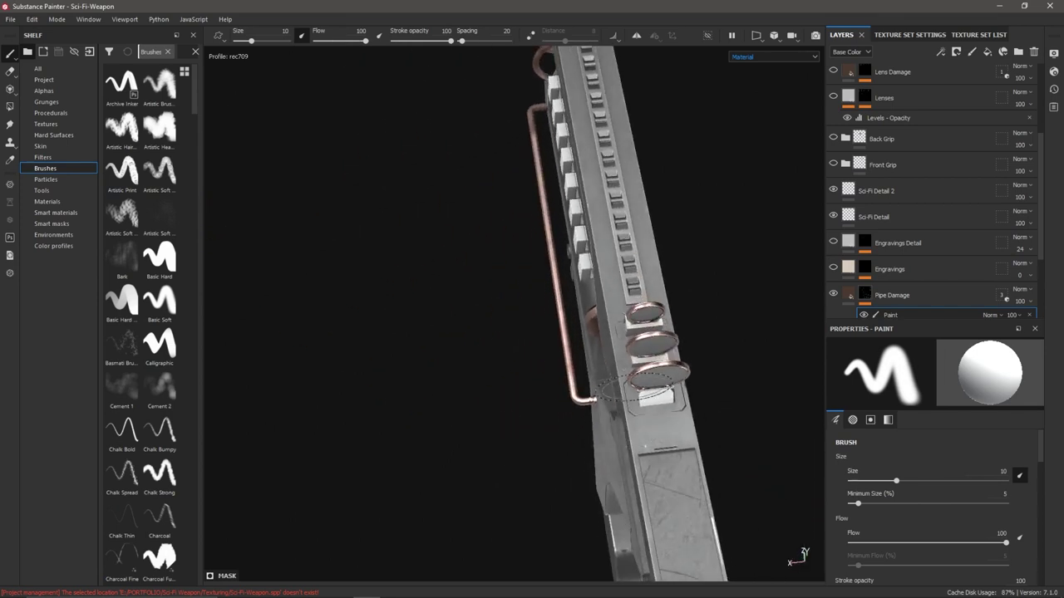
pyautogui.keyDown('alt'); pyautogui.moveTo(595, 403); pyautogui.dragTo(680, 328); pyautogui.keyUp('alt')
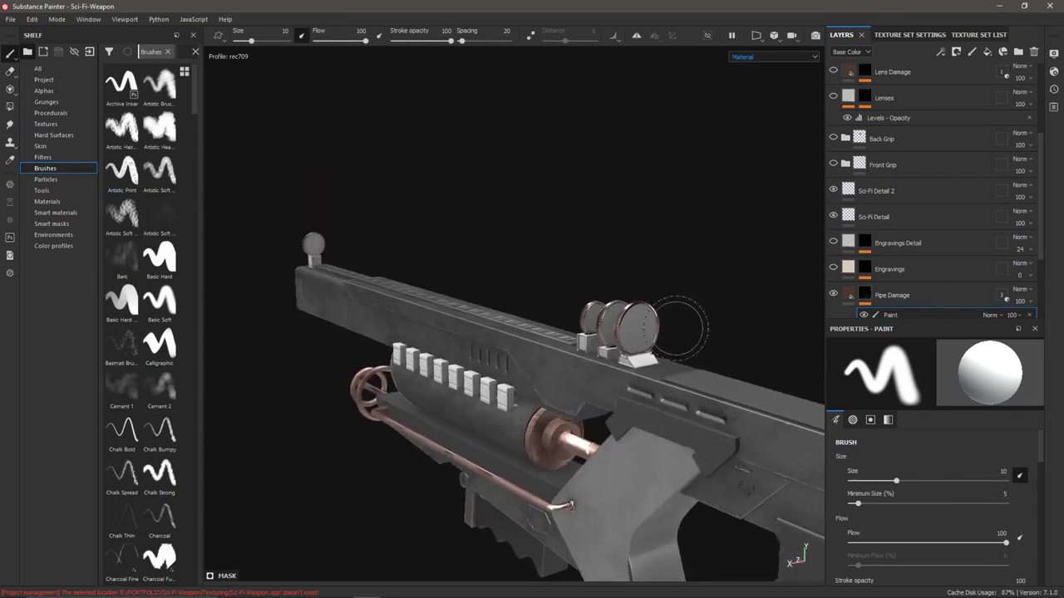
# - Inspect the recessed button and round screw details on the underside of the weapon's rear grip frame
pyautogui.moveTo(634, 449)
pyautogui.keyDown('alt'); pyautogui.mouseDown()
pyautogui.moveTo(474, 126)
pyautogui.moveTo(690, 245)
pyautogui.moveTo(534, 352)
pyautogui.moveTo(497, 301)
pyautogui.mouseUp(); pyautogui.keyUp('alt')
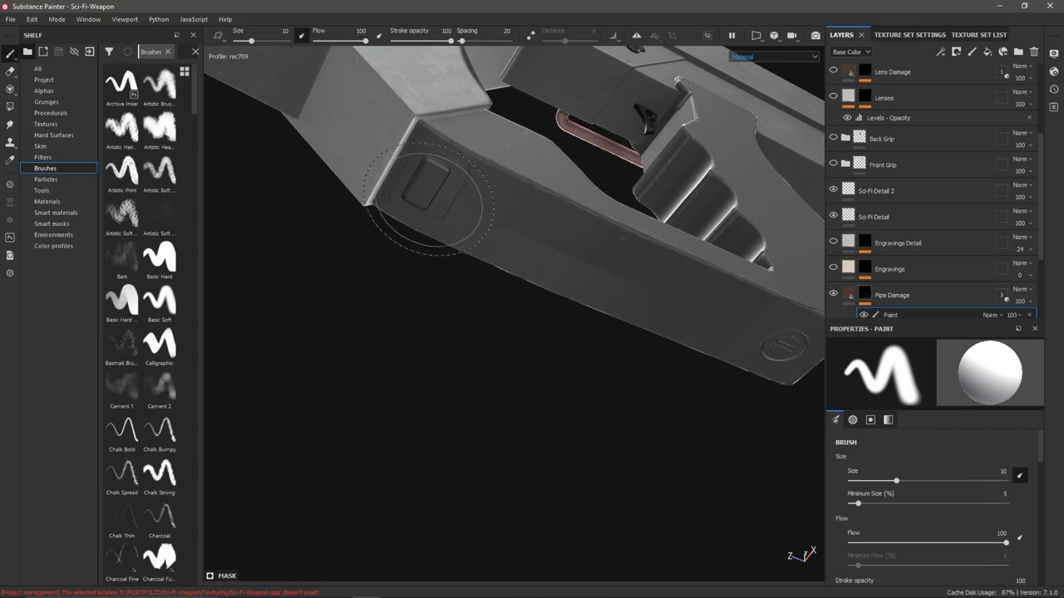
pyautogui.moveTo(736, 344)
pyautogui.keyDown('alt'); pyautogui.mouseDown()
pyautogui.moveTo(618, 245)
pyautogui.moveTo(604, 189)
pyautogui.mouseUp(); pyautogui.keyUp('alt')
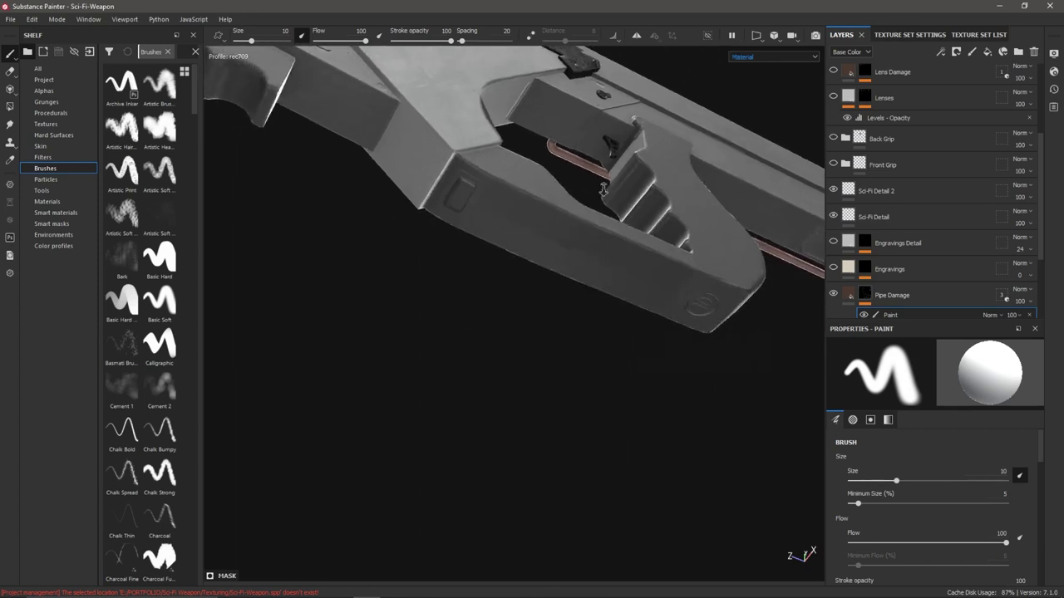
pyautogui.keyDown('alt'); pyautogui.moveTo(603, 189); pyautogui.dragTo(581, 166, button='right'); pyautogui.keyUp('alt')
pyautogui.moveTo(581, 167)
pyautogui.keyDown('alt'); pyautogui.mouseDown()
pyautogui.moveTo(501, 219)
pyautogui.moveTo(632, 157)
pyautogui.mouseUp(); pyautogui.keyUp('alt')
pyautogui.keyDown('alt'); pyautogui.moveTo(631, 158); pyautogui.dragTo(361, 199, button='middle'); pyautogui.keyUp('alt')
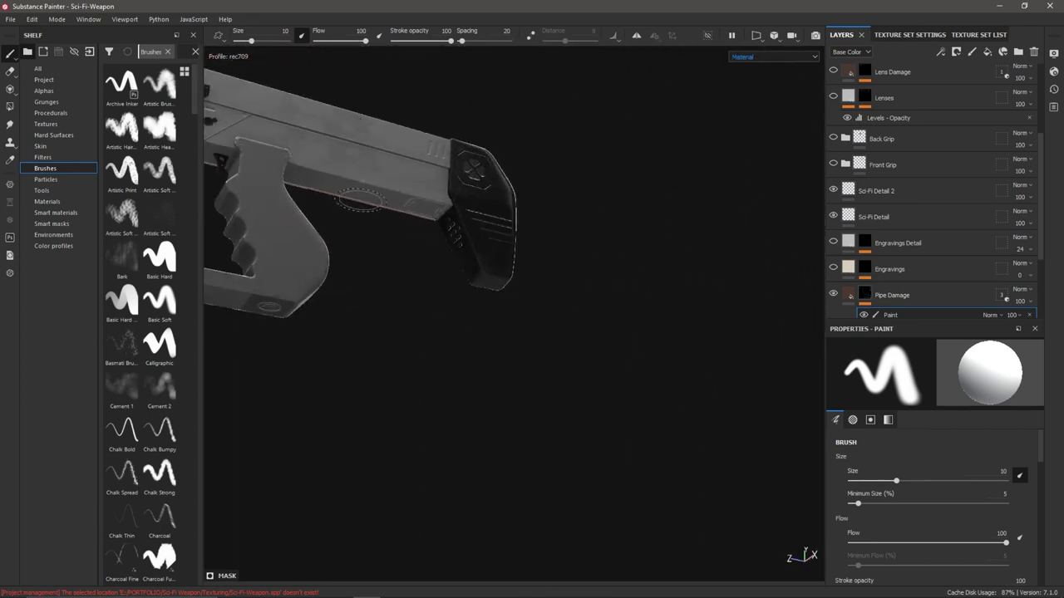
# - Inspect the vent emblem and grooves on the stock, and review the details across the whole weapon from the side
pyautogui.keyDown('alt'); pyautogui.moveTo(481, 151); pyautogui.dragTo(487, 365, button='right'); pyautogui.keyUp('alt')
pyautogui.keyDown('alt'); pyautogui.moveTo(487, 366); pyautogui.dragTo(494, 225); pyautogui.keyUp('alt')
pyautogui.keyDown('shift'); pyautogui.moveTo(494, 225); pyautogui.dragTo(452, 225, button='right'); pyautogui.keyUp('shift')
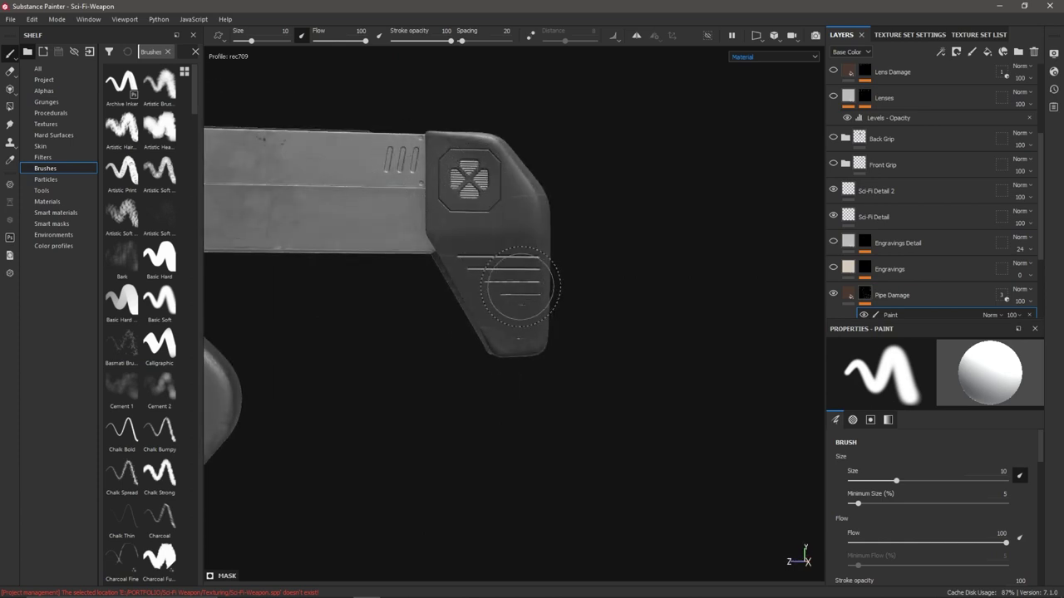
pyautogui.keyDown('alt'); pyautogui.moveTo(518, 331); pyautogui.dragTo(496, 133, button='right'); pyautogui.keyUp('alt')
pyautogui.keyDown('alt'); pyautogui.moveTo(503, 319); pyautogui.dragTo(773, 320, button='middle'); pyautogui.keyUp('alt')
pyautogui.keyDown('alt'); pyautogui.moveTo(483, 330); pyautogui.dragTo(482, 273, button='right'); pyautogui.keyUp('alt')
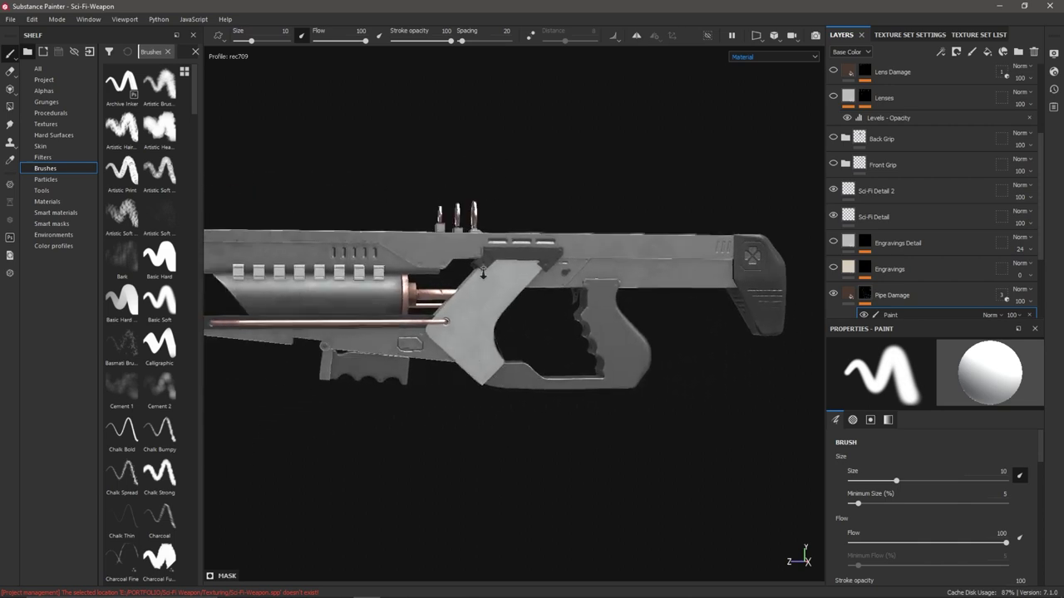
pyautogui.keyDown('alt'); pyautogui.moveTo(483, 273); pyautogui.dragTo(371, 282); pyautogui.keyUp('alt')
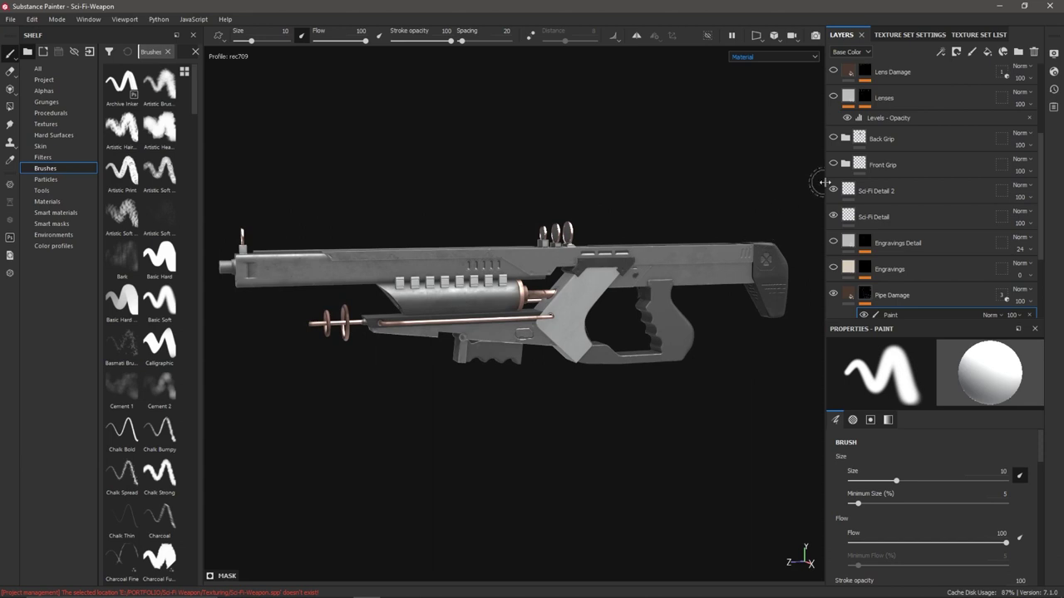
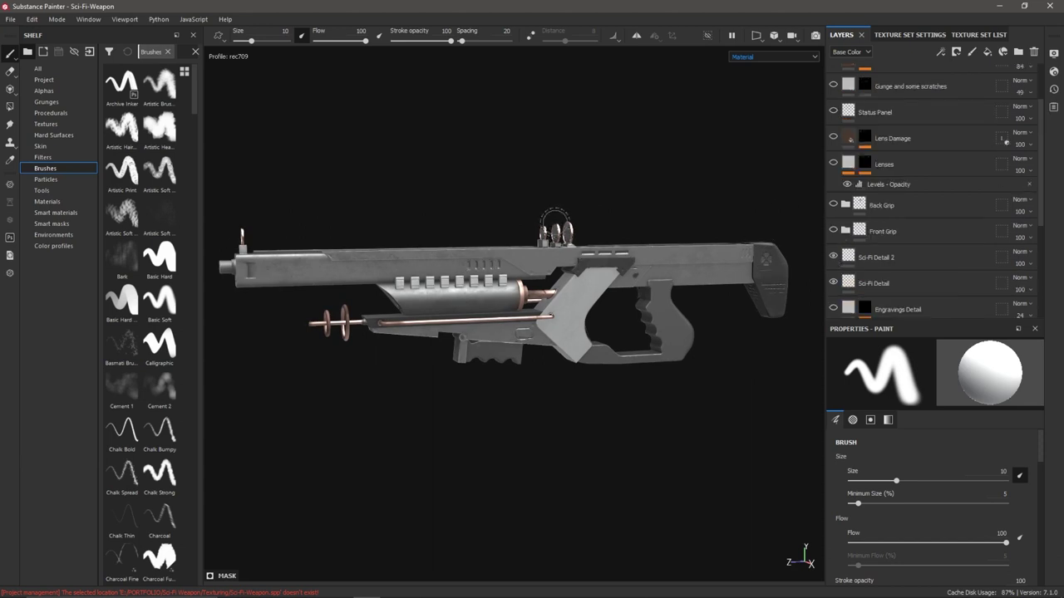
# - Show the Lenses and Lens Damage layers on the weapon's round sights
pyautogui.moveTo(512, 229)
pyautogui.keyDown('alt'); pyautogui.mouseDown()
pyautogui.moveTo(370, 195)
pyautogui.moveTo(327, 203)
pyautogui.moveTo(570, 242)
pyautogui.moveTo(516, 231)
pyautogui.mouseUp(); pyautogui.keyUp('alt')
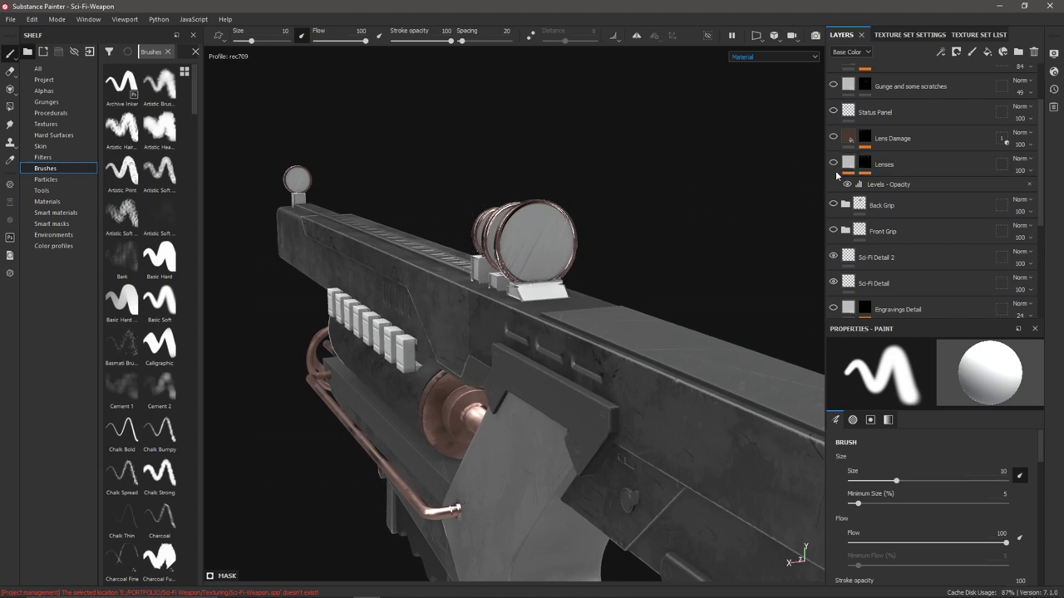
pyautogui.click(834, 163)
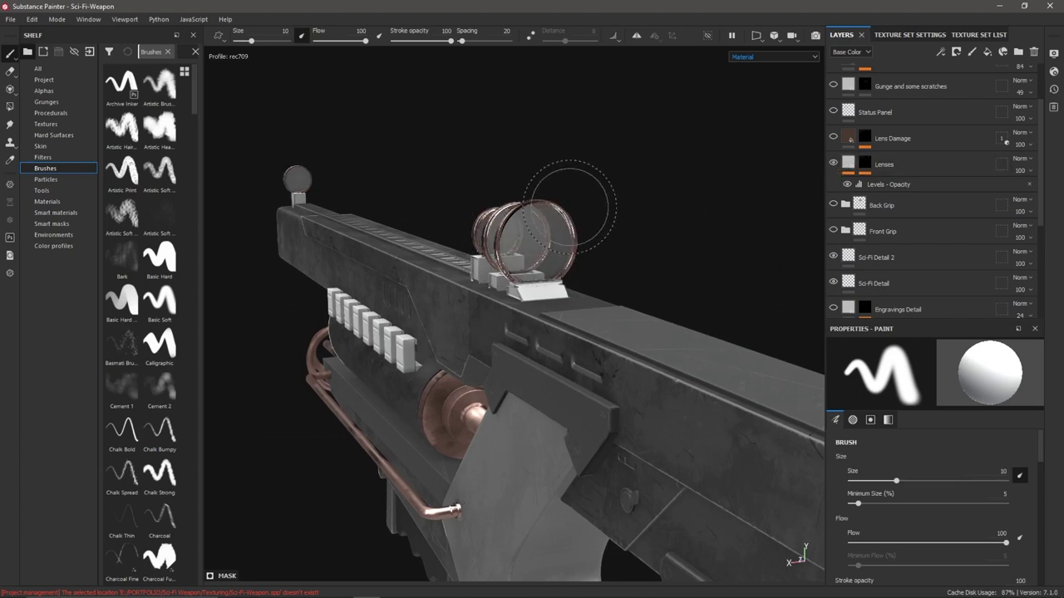
pyautogui.click(834, 138)
pyautogui.click(834, 138)
pyautogui.click(883, 146)
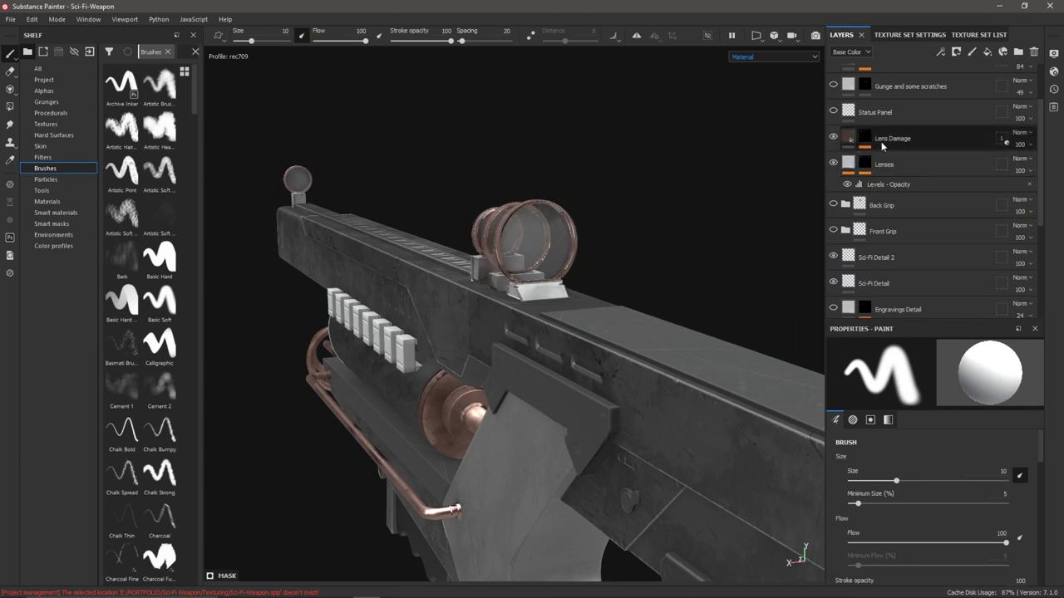
# - Review the general properties, mesh maps and channel list of the default texture set, including its Opacity channel
pyautogui.click(896, 167)
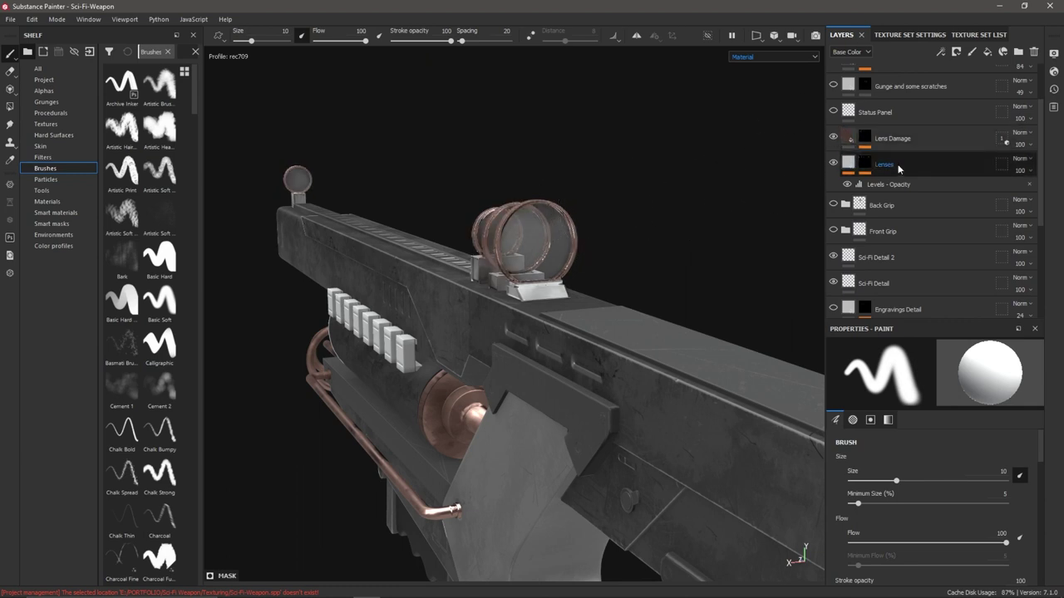
pyautogui.click(921, 38)
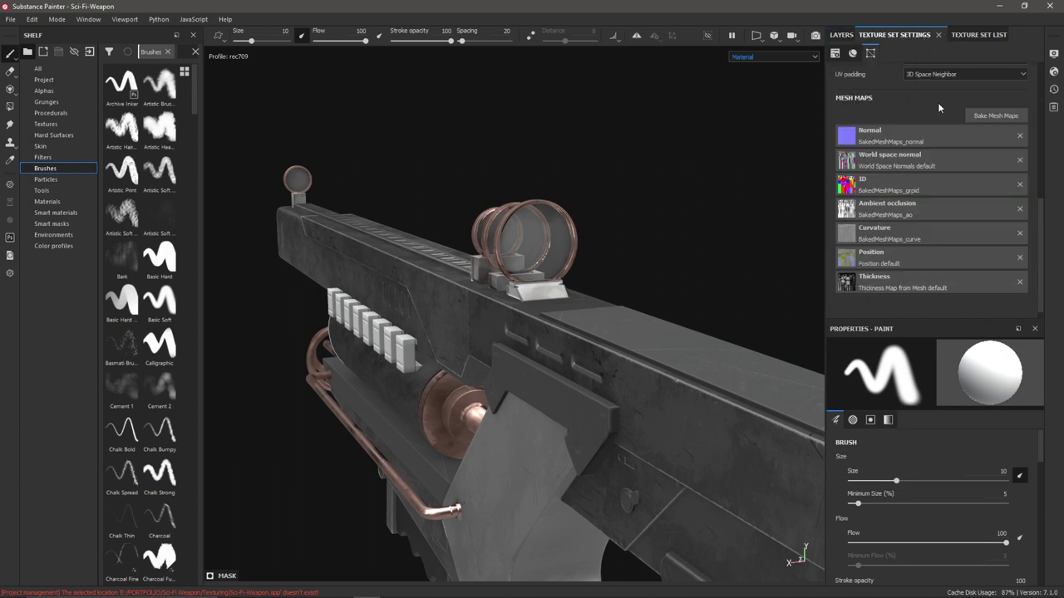
pyautogui.scroll(10, 926, 101)
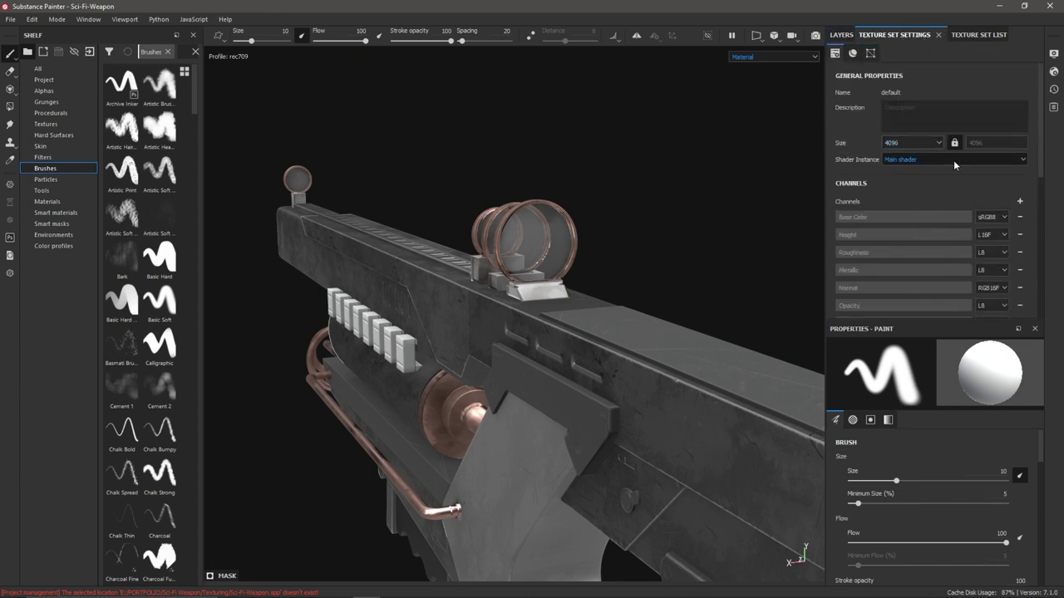
pyautogui.click(978, 35)
# - Check the pbr-metal-rough-with-alpha-blending shader among the available shaders, keeping the current one, and return to the layer stack
pyautogui.click(1054, 73)
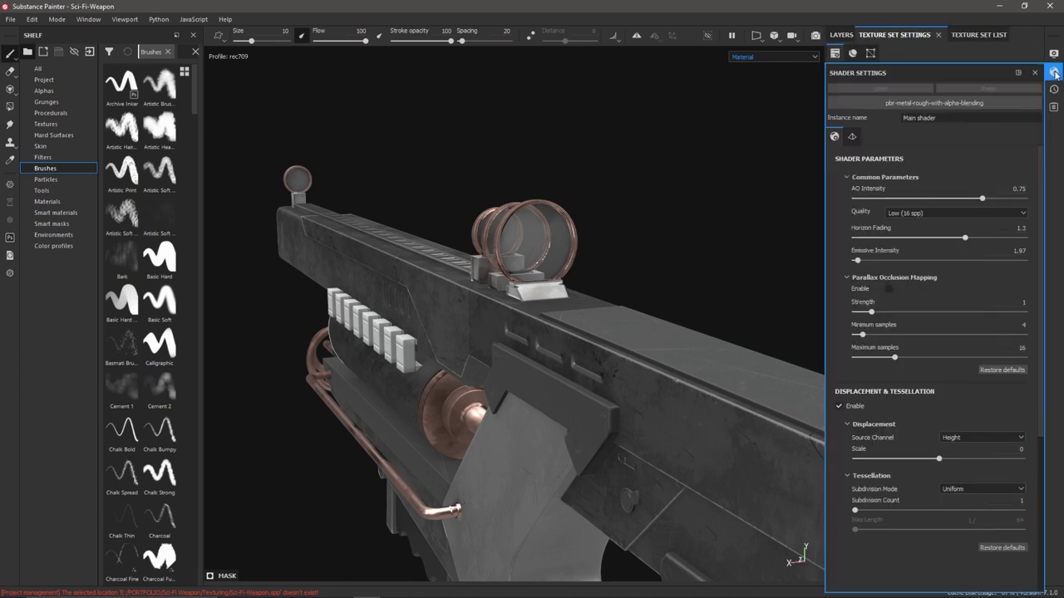
pyautogui.click(937, 103)
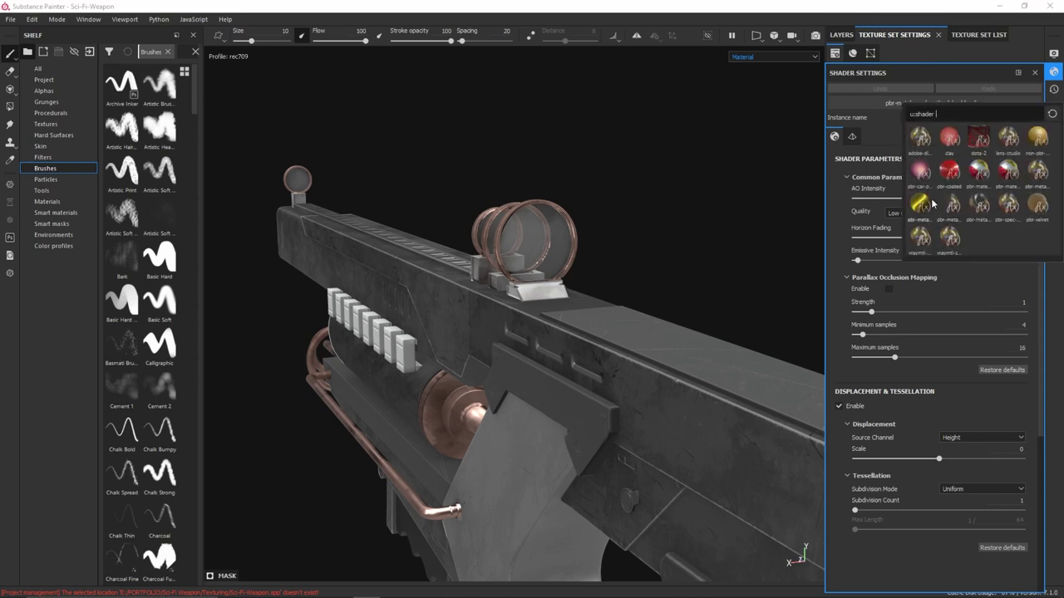
pyautogui.moveTo(945, 208)
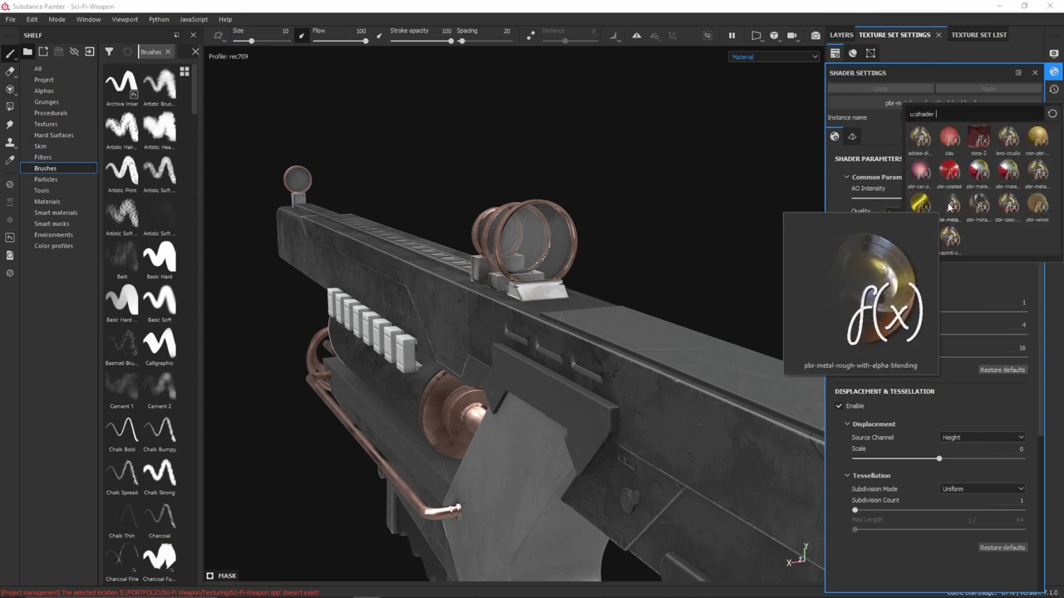
pyautogui.click(1035, 72)
pyautogui.click(1020, 167)
pyautogui.click(988, 193)
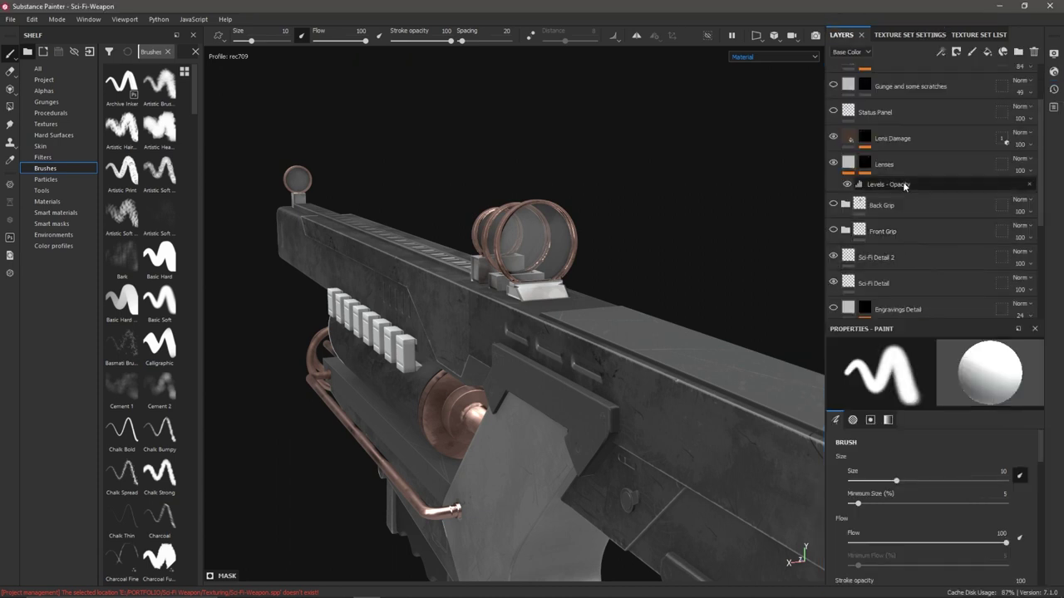
# - Inspect the Lenses layer's material channels and Levels - Opacity settings, and the Lens Damage layer's fill properties
pyautogui.click(884, 165)
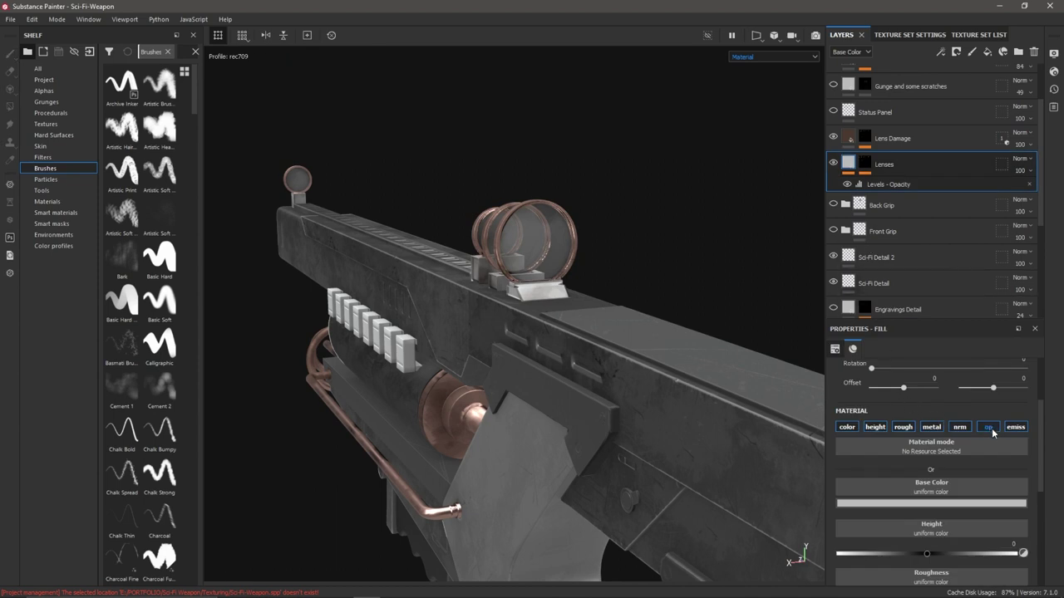
pyautogui.click(888, 184)
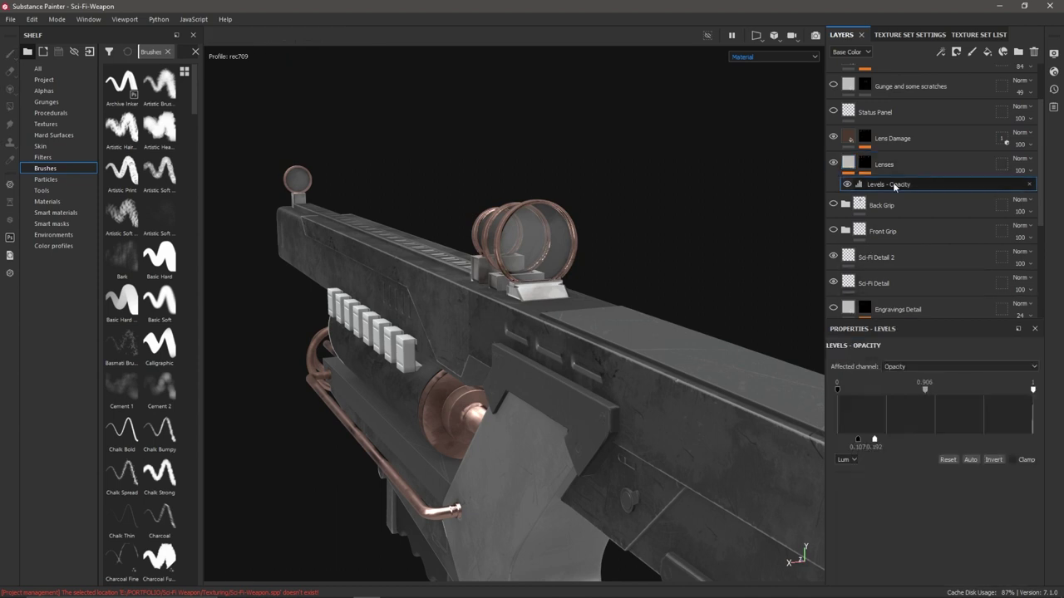
pyautogui.click(850, 139)
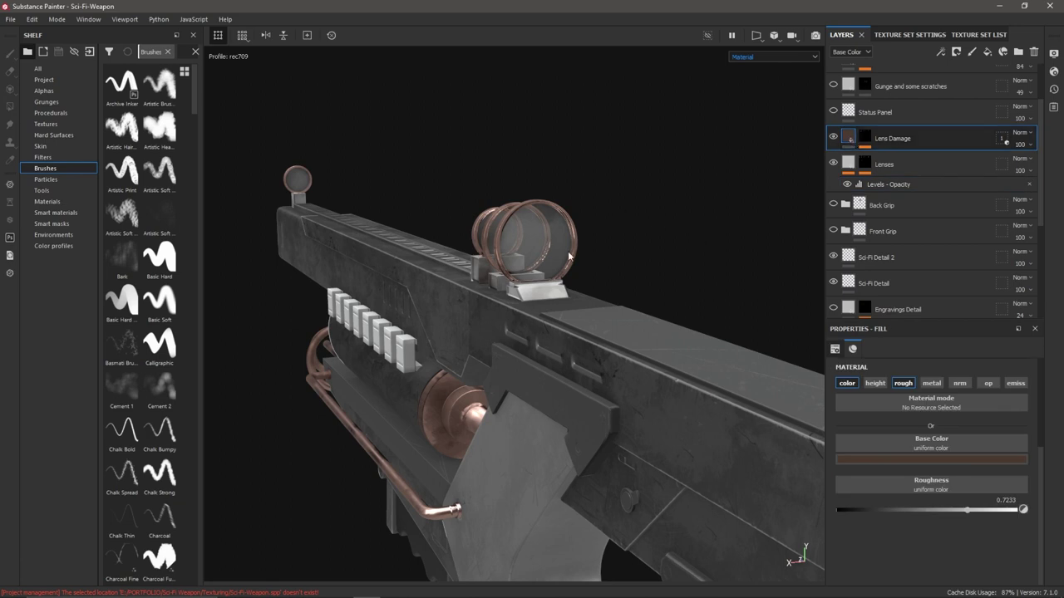
# - Show the Gunge and some scratches, Base Dirt, Procedural Dirt and Fingerprints layers on the weapon
pyautogui.moveTo(568, 245)
pyautogui.keyDown('shift'); pyautogui.mouseDown(button='right')
pyautogui.moveTo(575, 239)
pyautogui.moveTo(561, 246)
pyautogui.mouseUp(button='right'); pyautogui.keyUp('shift')
pyautogui.scroll(2, 564, 238)
pyautogui.keyDown('alt'); pyautogui.moveTo(559, 320); pyautogui.dragTo(724, 288); pyautogui.keyUp('alt')
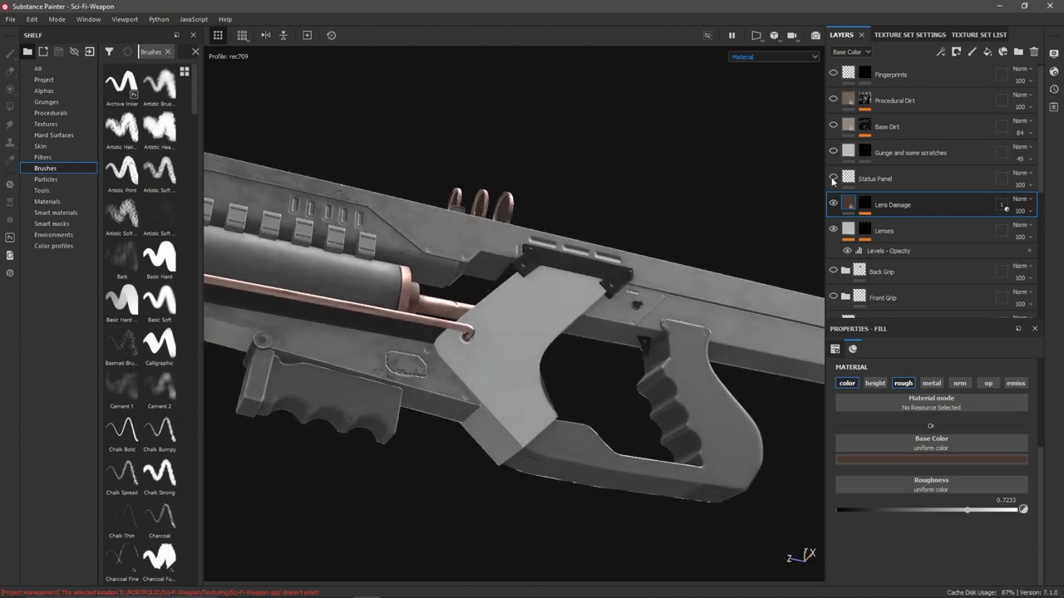
pyautogui.click(834, 127)
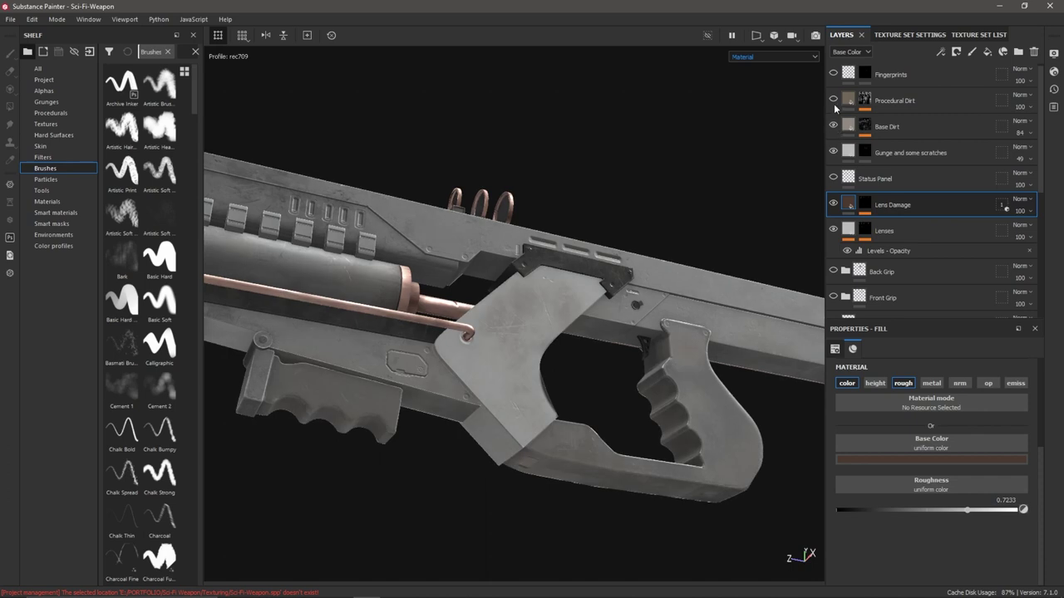
pyautogui.click(833, 100)
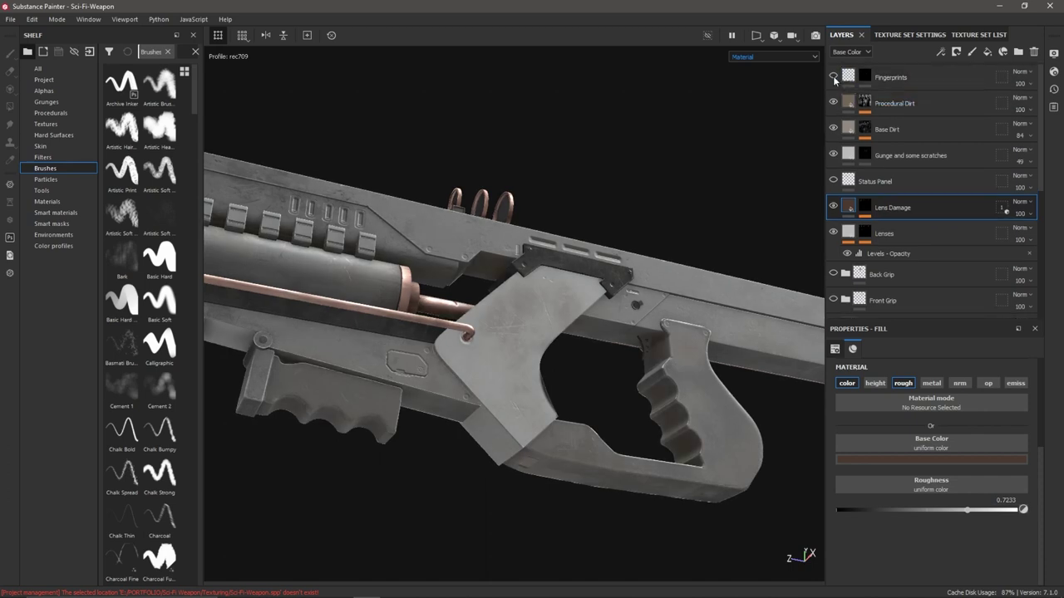
# - Examine the dirt, fingerprints and scratches around the rear grip, trigger and side panel from several angles
pyautogui.keyDown('alt'); pyautogui.moveTo(719, 288); pyautogui.dragTo(685, 319); pyautogui.keyUp('alt')
pyautogui.keyDown('alt'); pyautogui.moveTo(685, 319); pyautogui.dragTo(684, 257, button='middle'); pyautogui.keyUp('alt')
pyautogui.moveTo(684, 256)
pyautogui.keyDown('alt'); pyautogui.mouseDown()
pyautogui.moveTo(670, 254)
pyautogui.moveTo(693, 251)
pyautogui.mouseUp(); pyautogui.keyUp('alt')
pyautogui.keyDown('alt'); pyautogui.moveTo(588, 305); pyautogui.dragTo(632, 317, button='right'); pyautogui.keyUp('alt')
pyautogui.keyDown('alt'); pyautogui.moveTo(614, 277); pyautogui.dragTo(610, 245); pyautogui.keyUp('alt')
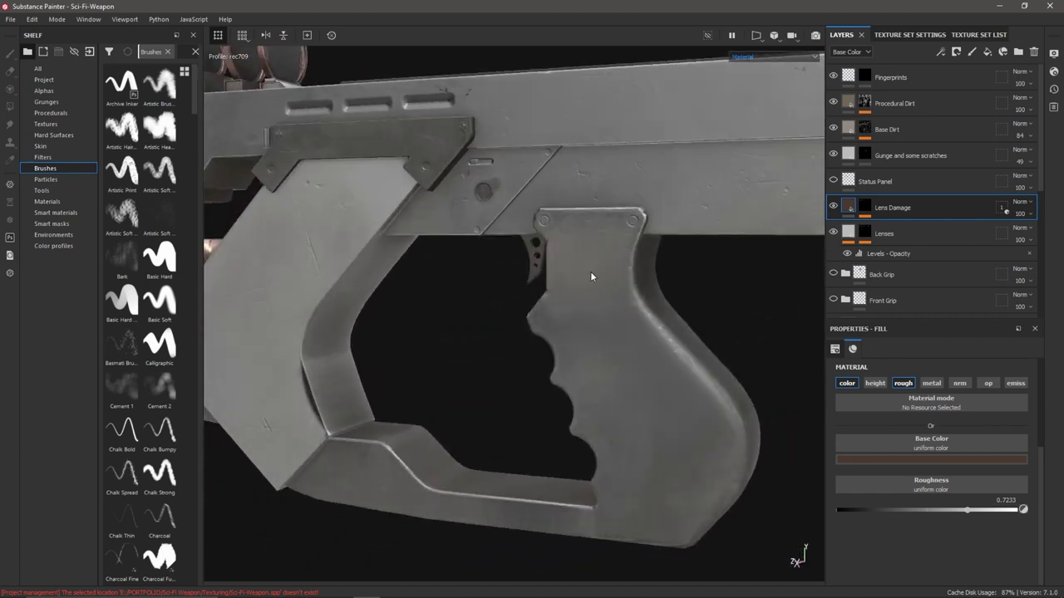
pyautogui.keyDown('alt'); pyautogui.moveTo(483, 194); pyautogui.dragTo(593, 343); pyautogui.keyUp('alt')
pyautogui.keyDown('alt'); pyautogui.moveTo(593, 344); pyautogui.dragTo(586, 335, button='right'); pyautogui.keyUp('alt')
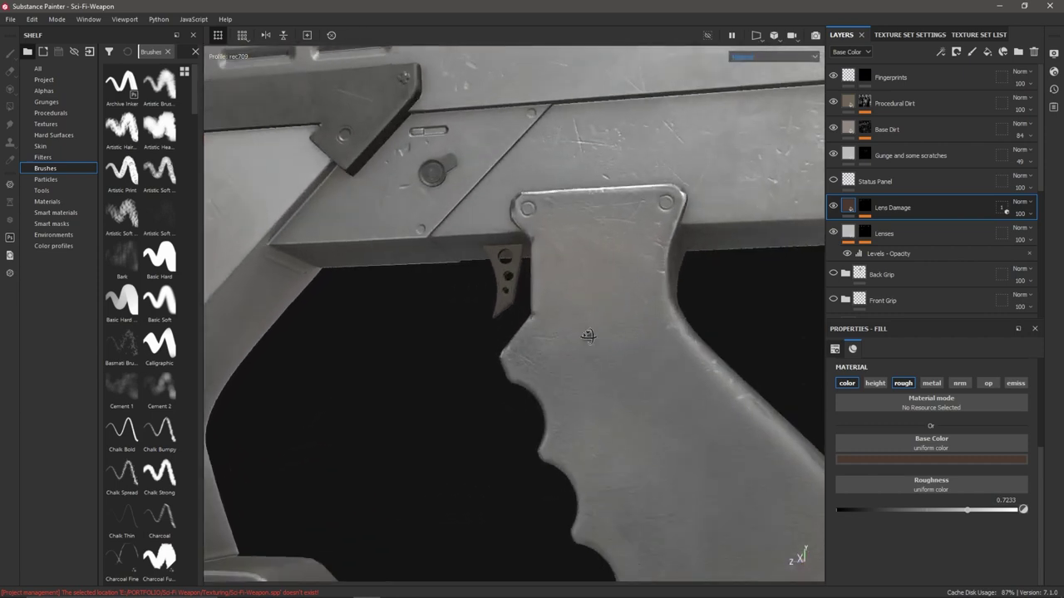
pyautogui.keyDown('alt'); pyautogui.moveTo(587, 336); pyautogui.dragTo(601, 300); pyautogui.keyUp('alt')
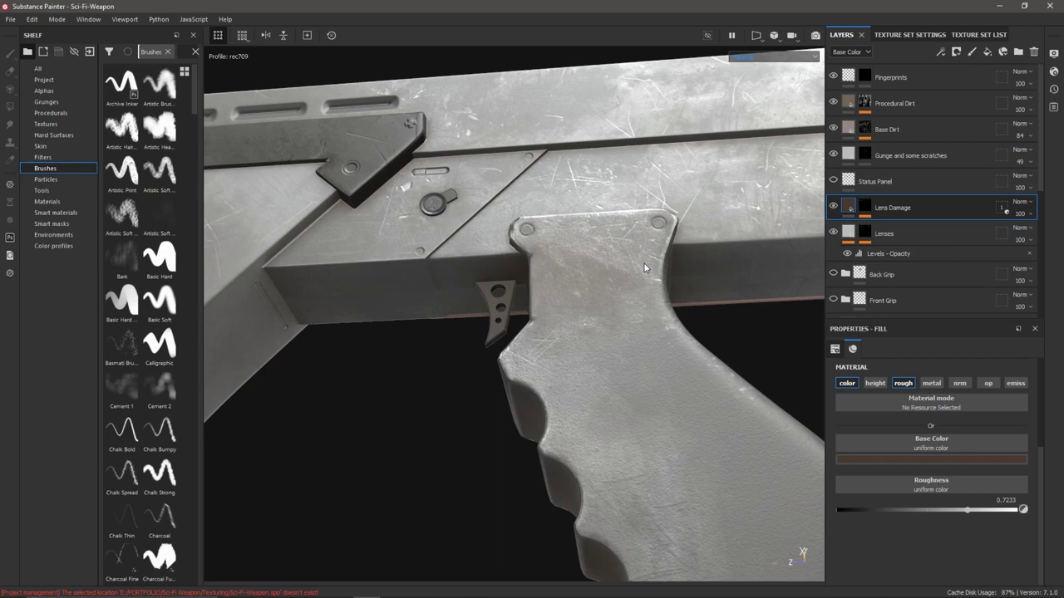
pyautogui.scroll(-4, 623, 389)
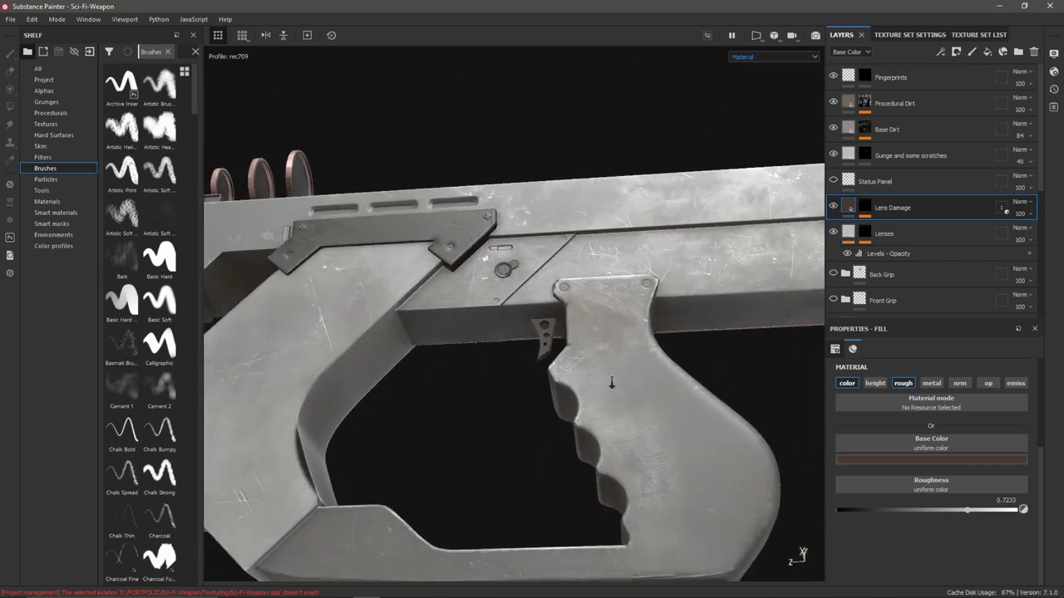
# - Toggle the Base Dirt layer off and on to compare its effect on the grip area
pyautogui.click(833, 129)
pyautogui.click(833, 129)
pyautogui.click(833, 130)
pyautogui.click(833, 129)
# - Examine the dirt and scratches across the weapon's other side, up close on the angled plate beside the copper pipe
pyautogui.keyDown('alt'); pyautogui.moveTo(641, 277); pyautogui.dragTo(449, 293); pyautogui.keyUp('alt')
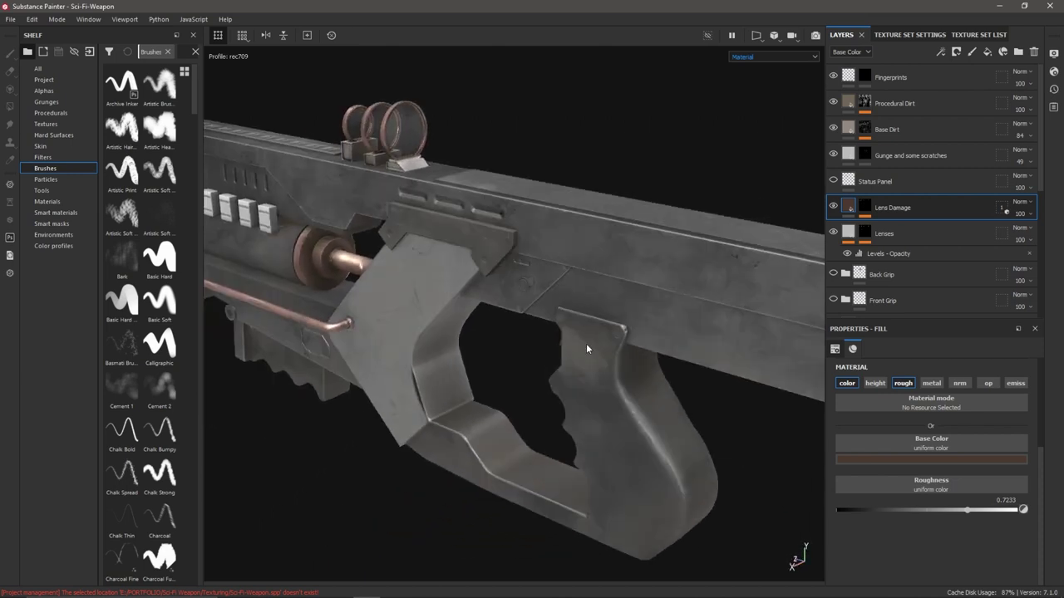
pyautogui.keyDown('alt'); pyautogui.moveTo(638, 347); pyautogui.dragTo(574, 236); pyautogui.keyUp('alt')
pyautogui.keyDown('shift'); pyautogui.moveTo(655, 230); pyautogui.dragTo(638, 263, button='right'); pyautogui.keyUp('shift')
pyautogui.keyDown('alt'); pyautogui.moveTo(637, 263); pyautogui.dragTo(600, 221); pyautogui.keyUp('alt')
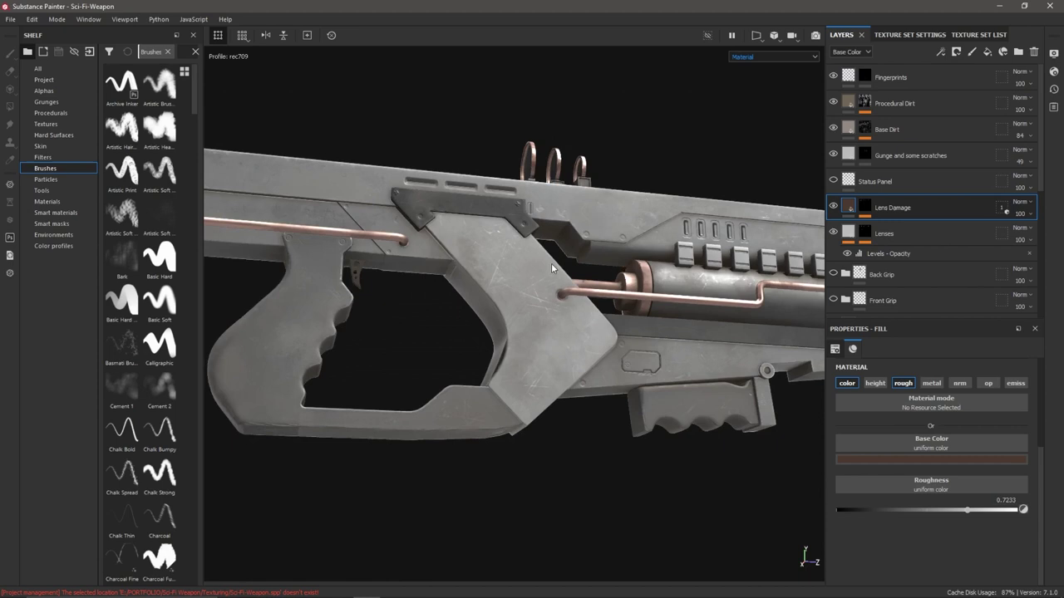
pyautogui.scroll(4, 561, 318)
pyautogui.scroll(3, 562, 318)
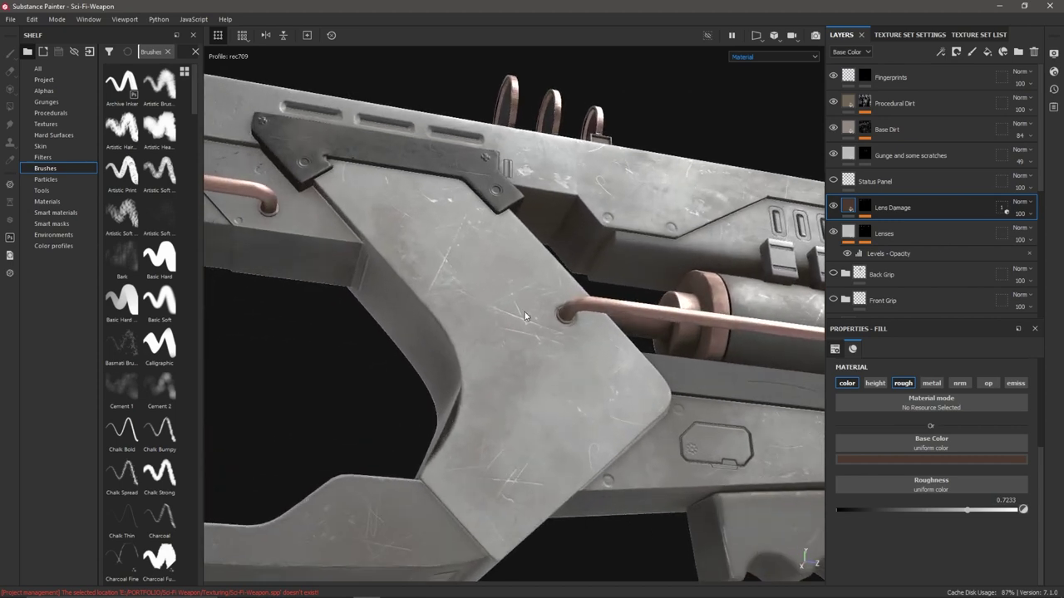
pyautogui.moveTo(550, 279)
pyautogui.keyDown('shift'); pyautogui.mouseDown(button='right')
pyautogui.moveTo(551, 301)
pyautogui.moveTo(535, 292)
pyautogui.mouseUp(button='right'); pyautogui.keyUp('shift')
pyautogui.keyDown('alt'); pyautogui.moveTo(535, 292); pyautogui.dragTo(556, 374); pyautogui.keyUp('alt')
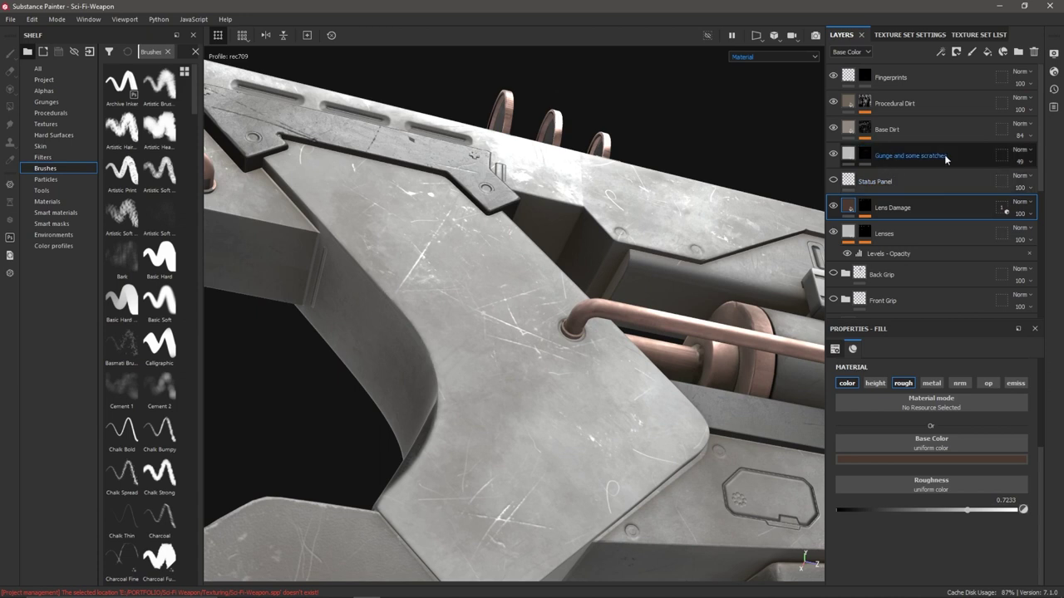
# - Set the height of the Gunge and some scratches layer to -0.0307
pyautogui.click(847, 156)
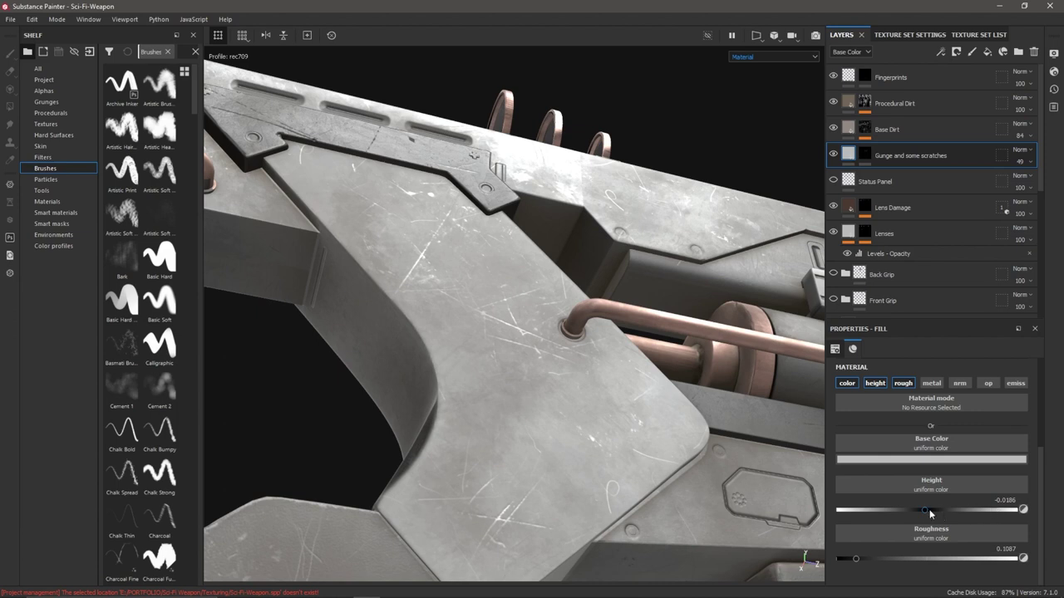
pyautogui.moveTo(924, 515); pyautogui.dragTo(921, 515)
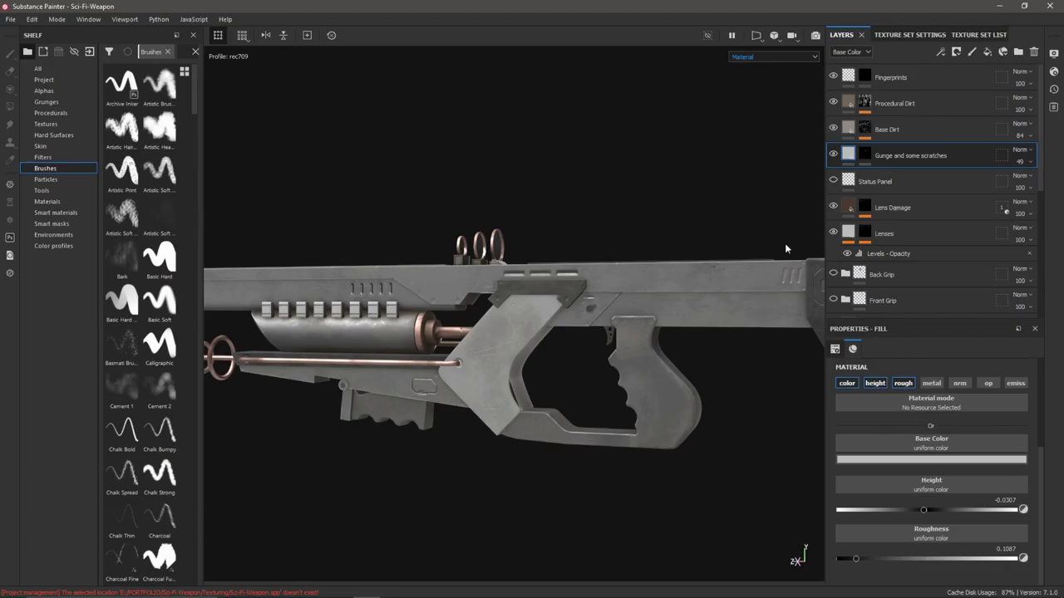
# - Show the Status Panel layer and inspect the glowing dials and bar on the angled plate
pyautogui.click(834, 181)
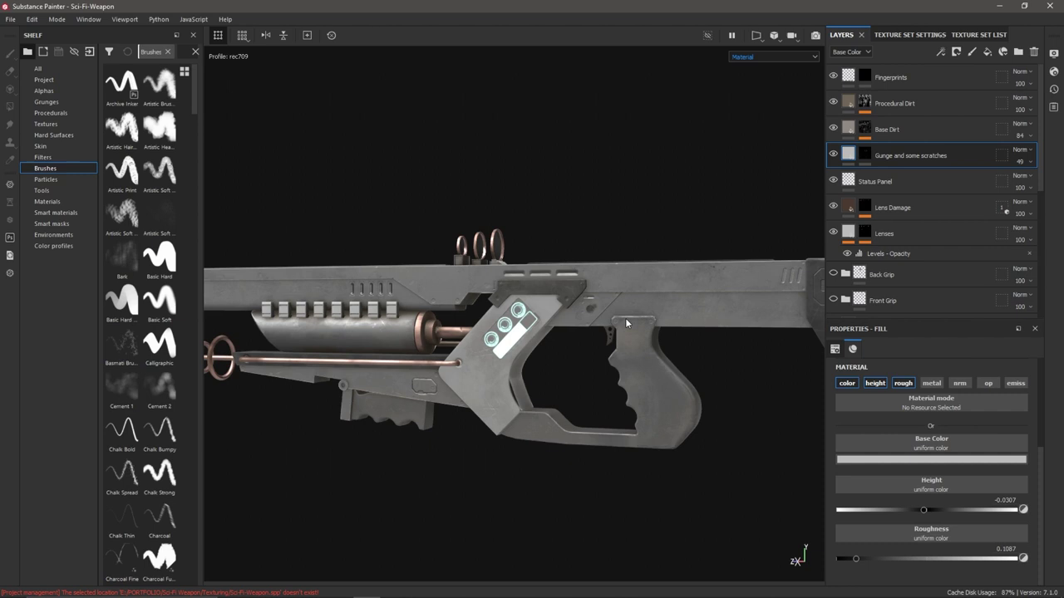
pyautogui.scroll(5, 525, 302)
pyautogui.keyDown('alt'); pyautogui.moveTo(498, 353); pyautogui.dragTo(468, 422); pyautogui.keyUp('alt')
pyautogui.keyDown('alt'); pyautogui.moveTo(468, 422); pyautogui.dragTo(436, 284, button='right'); pyautogui.keyUp('alt')
pyautogui.keyDown('alt'); pyautogui.moveTo(436, 284); pyautogui.dragTo(438, 341, button='middle'); pyautogui.keyUp('alt')
pyautogui.keyDown('alt'); pyautogui.moveTo(439, 345); pyautogui.dragTo(595, 281); pyautogui.keyUp('alt')
pyautogui.keyDown('alt'); pyautogui.moveTo(596, 281); pyautogui.dragTo(639, 350, button='right'); pyautogui.keyUp('alt')
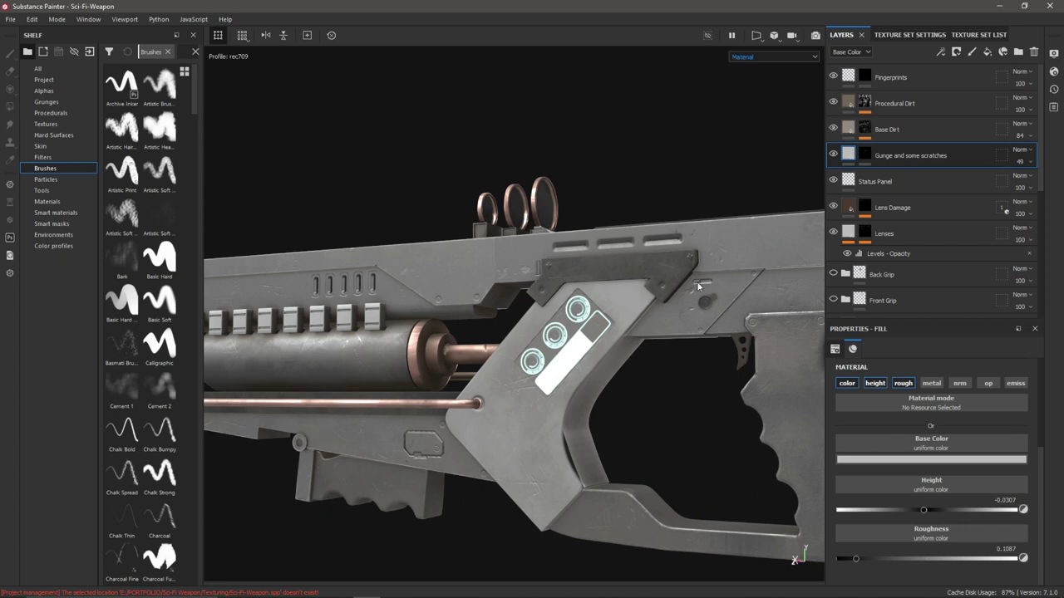
# - Check the texture set's channel list for Emissive, and display the project's own resources in the shelf
pyautogui.click(924, 35)
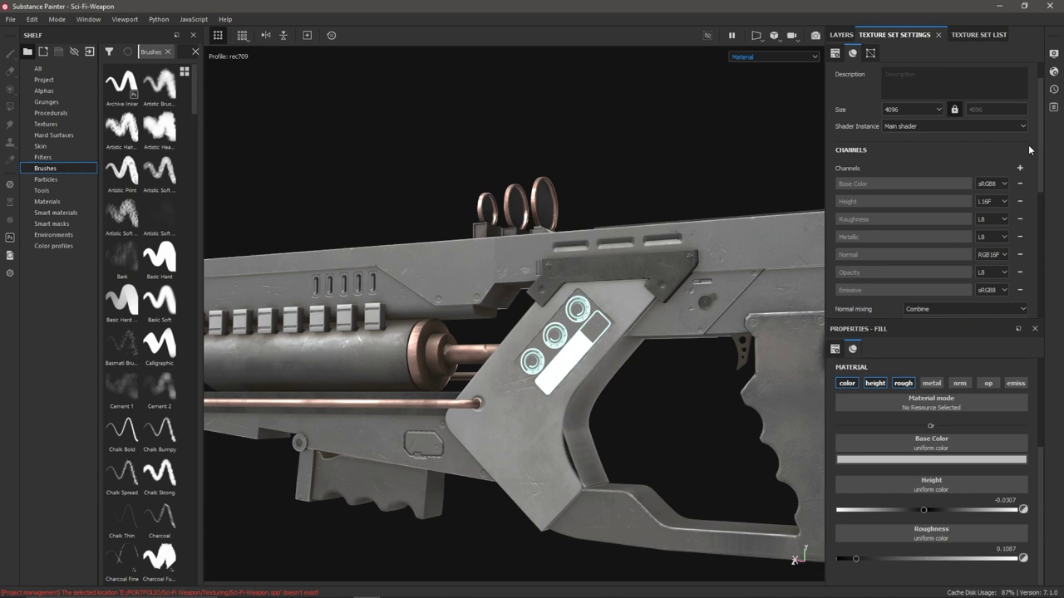
pyautogui.click(842, 34)
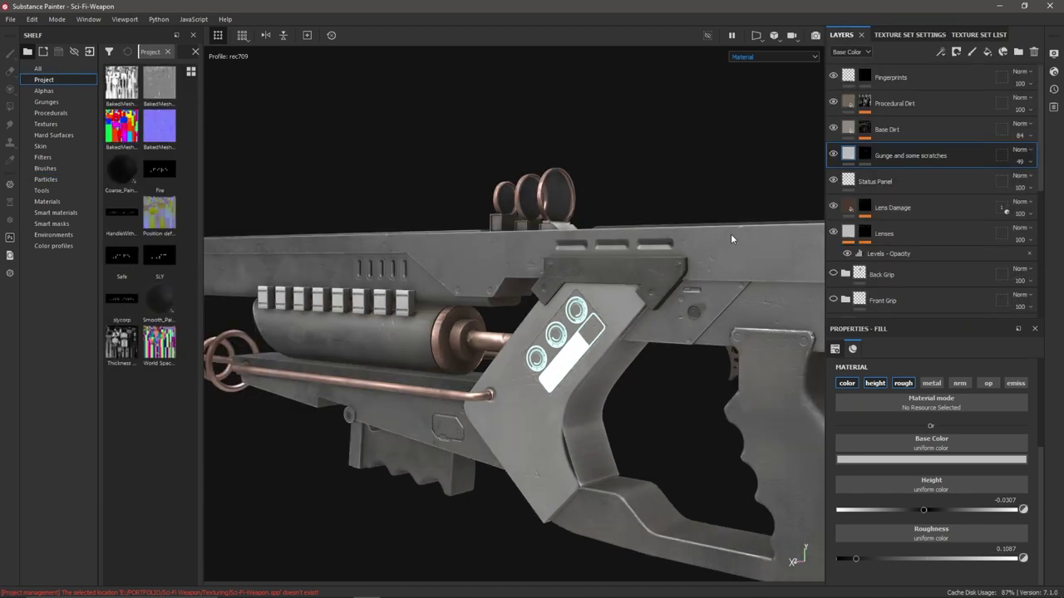
pyautogui.keyDown('alt'); pyautogui.moveTo(729, 237); pyautogui.dragTo(712, 156, button='right'); pyautogui.keyUp('alt')
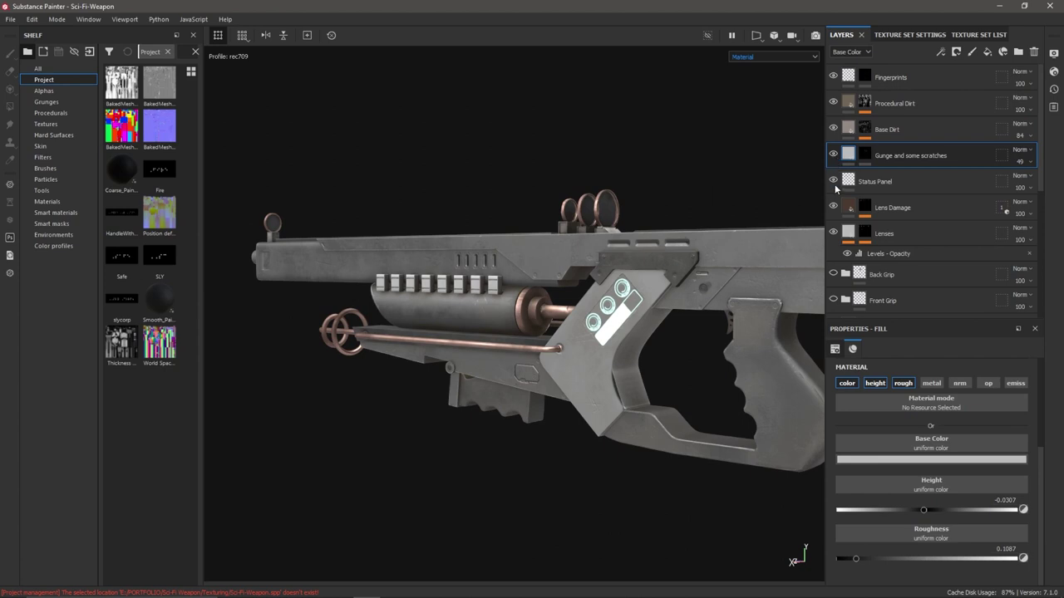
# - Hide the Status Panel layer and bring the weapon's rear grip into view
pyautogui.click(833, 181)
pyautogui.keyDown('alt'); pyautogui.moveTo(679, 300); pyautogui.dragTo(610, 308); pyautogui.keyUp('alt')
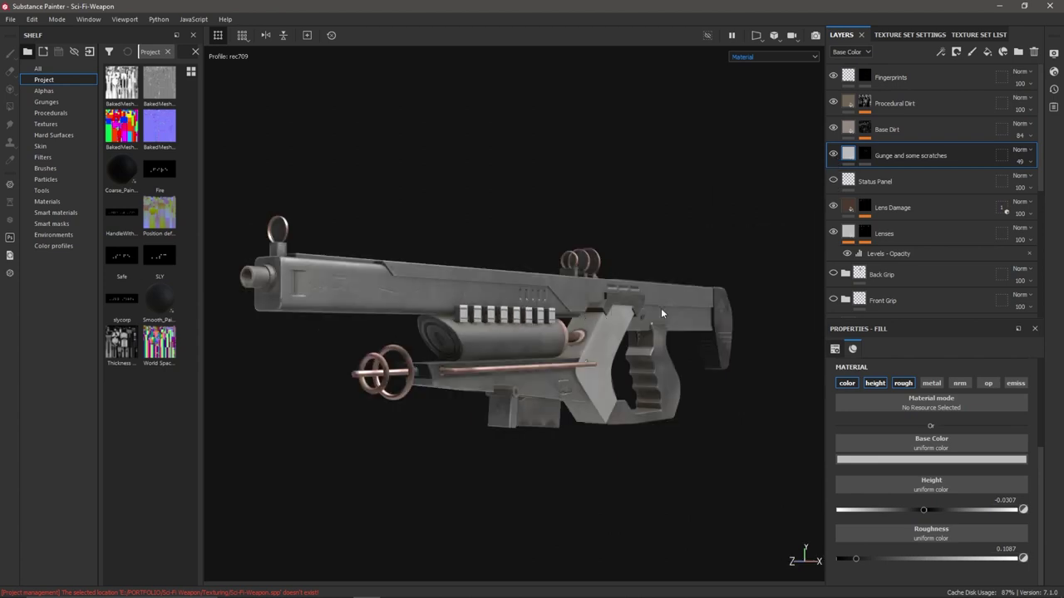
pyautogui.keyDown('alt'); pyautogui.moveTo(661, 308); pyautogui.dragTo(604, 318); pyautogui.keyUp('alt')
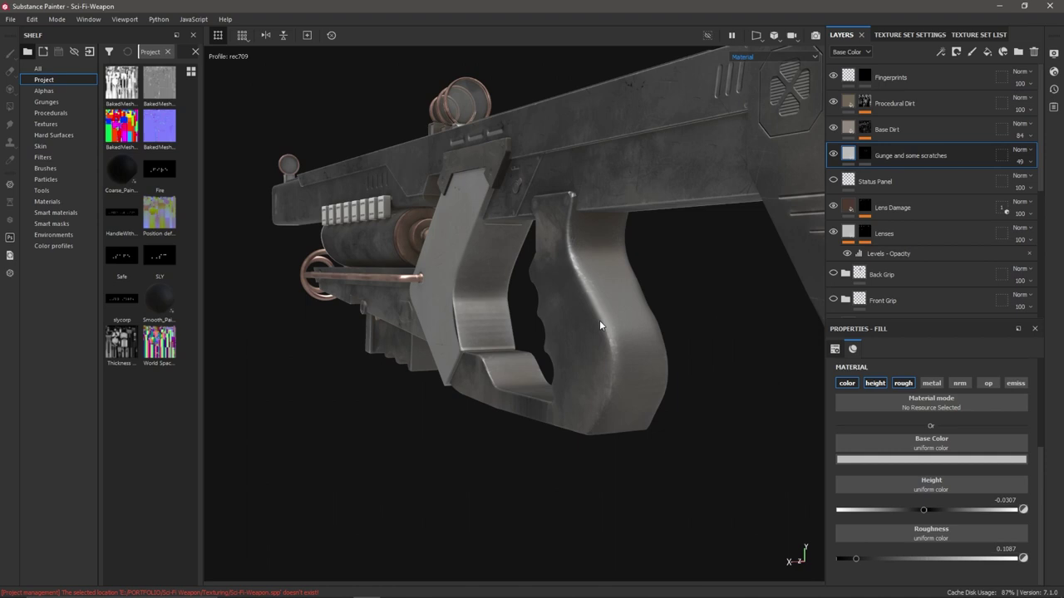
# - Show the Back Grip layer folder and examine the grip pad on the rear handle up close
pyautogui.scroll(-3, 840, 216)
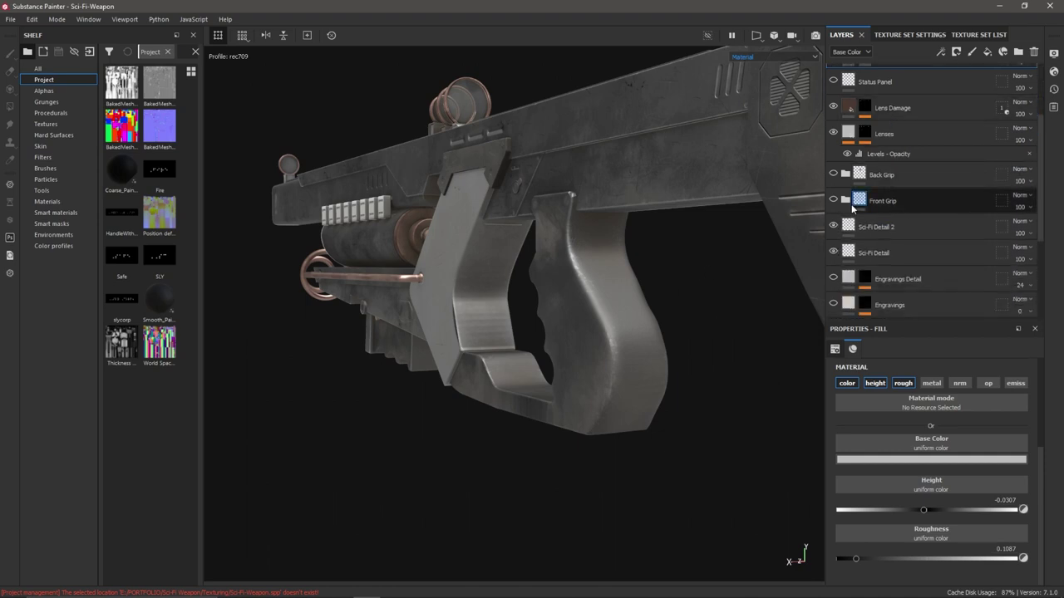
pyautogui.click(832, 173)
pyautogui.keyDown('alt'); pyautogui.moveTo(715, 241); pyautogui.dragTo(574, 290); pyautogui.keyUp('alt')
pyautogui.keyDown('alt'); pyautogui.moveTo(588, 281); pyautogui.dragTo(597, 404, button='right'); pyautogui.keyUp('alt')
pyautogui.keyDown('alt'); pyautogui.moveTo(597, 405); pyautogui.dragTo(541, 327); pyautogui.keyUp('alt')
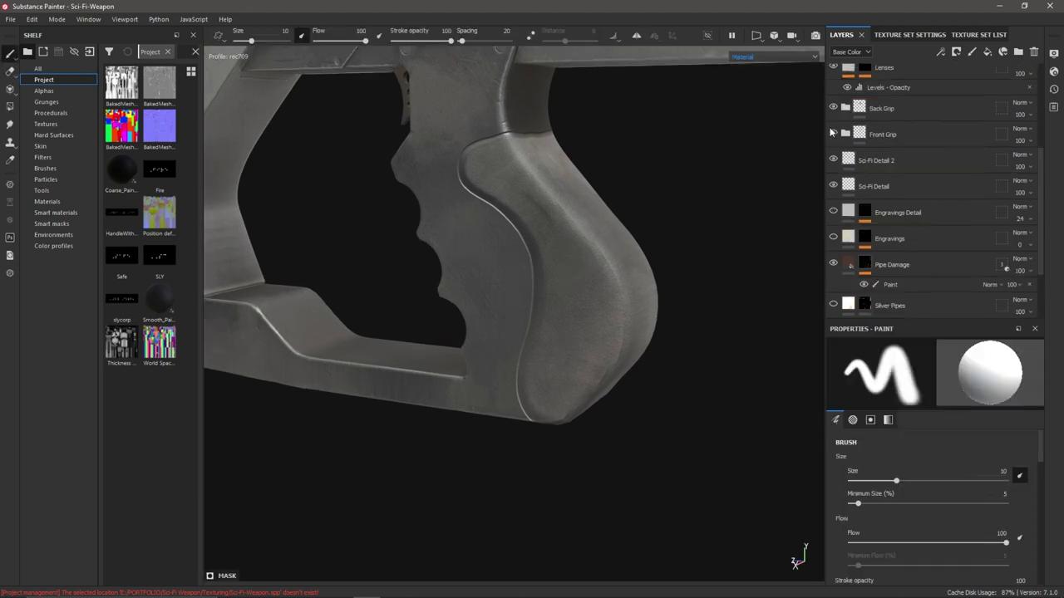
# - Hide the Back Grip and Front Grip folders, and add a new empty layer folder directly above Back Grip
pyautogui.click(834, 133)
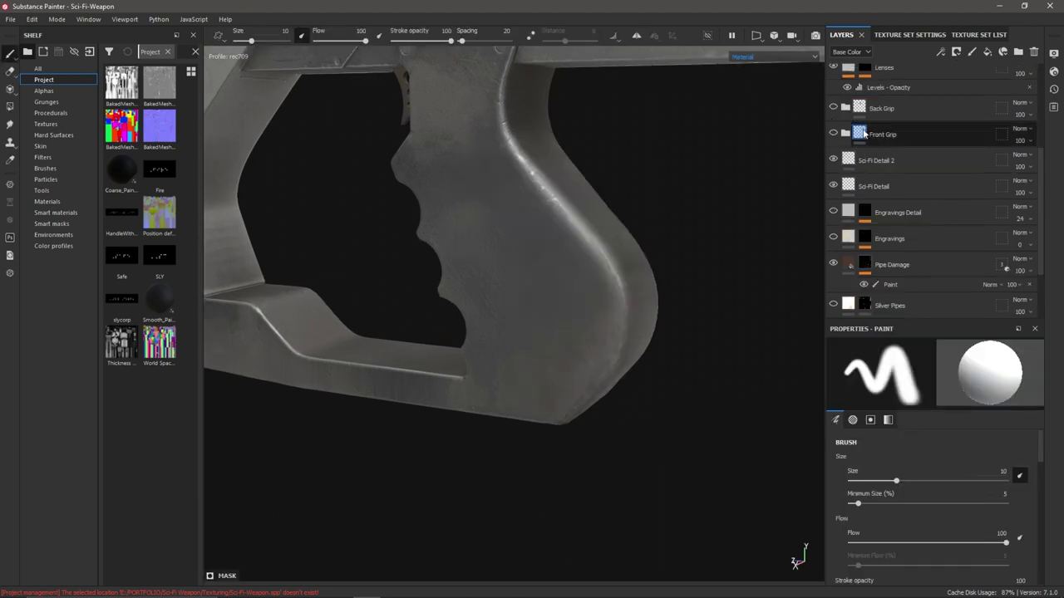
pyautogui.click(1019, 52)
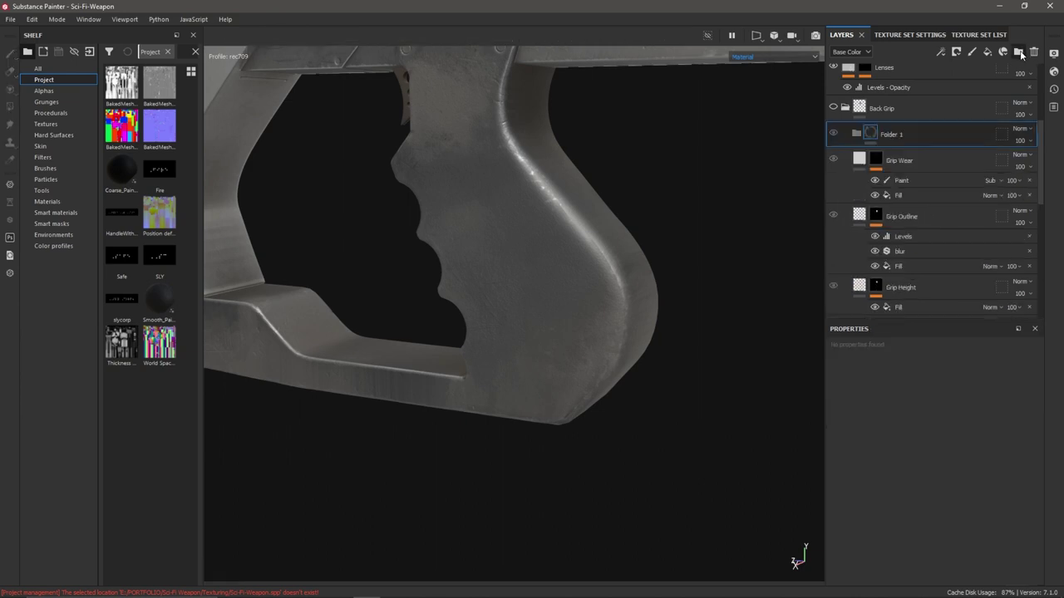
pyautogui.moveTo(877, 135); pyautogui.dragTo(852, 101)
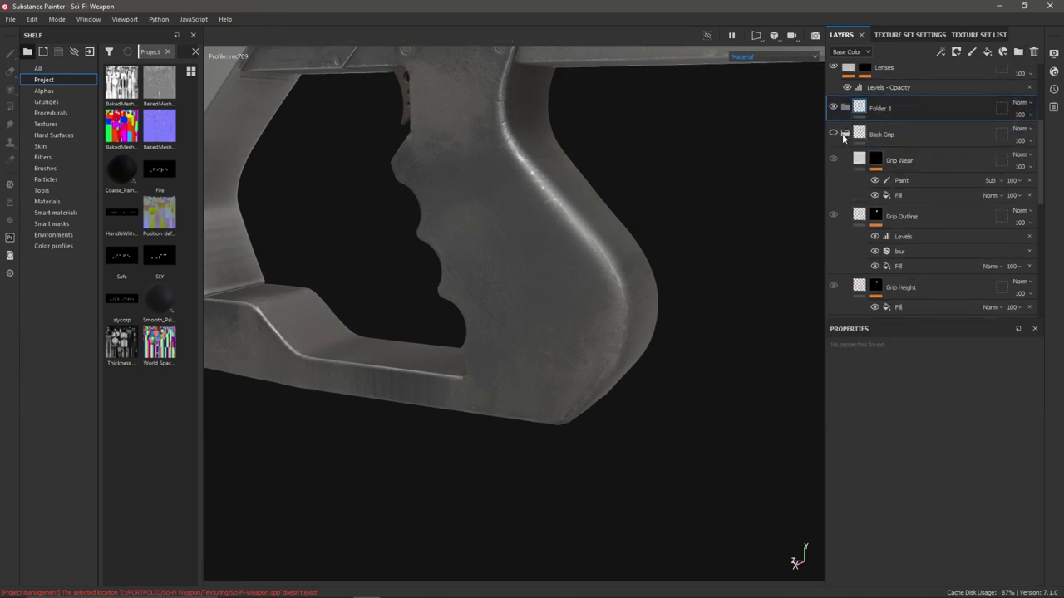
pyautogui.click(844, 135)
# - Rename the new folder as Grip Example
pyautogui.doubleClick(878, 108)
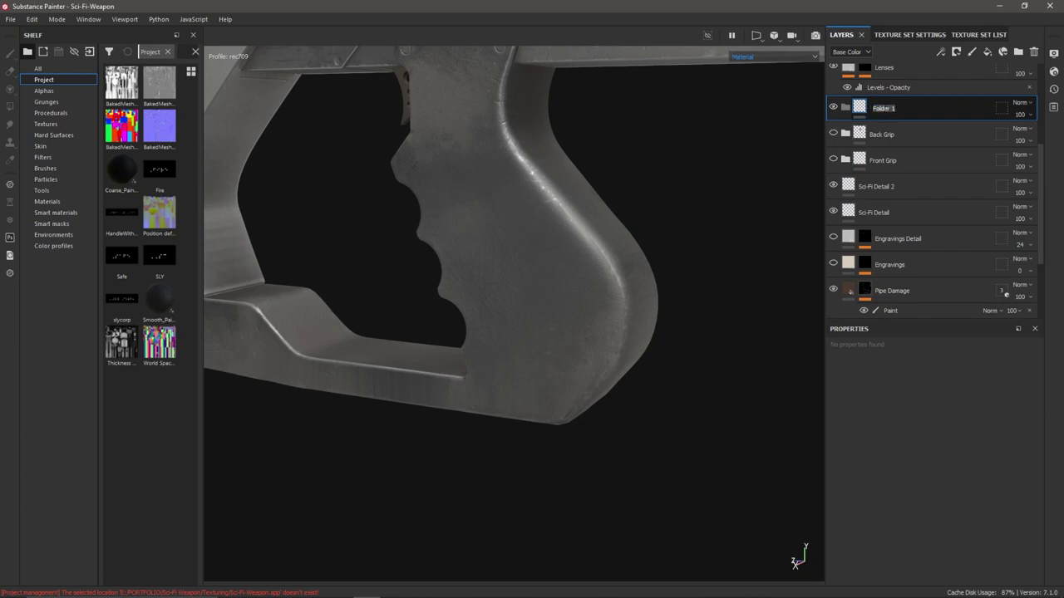
pyautogui.write('Grip Example')
pyautogui.press('Return')
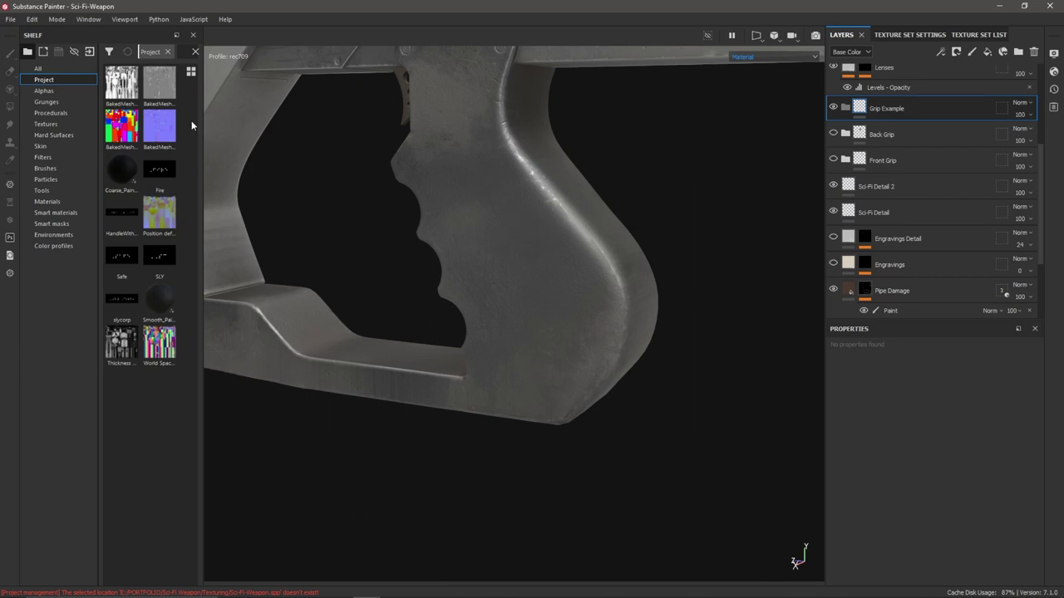
# - Find the Plastic Grainy material by searching the shelf's materials for "plastic", and add it as a fill layer inside the Grip Example folder
pyautogui.click(53, 201)
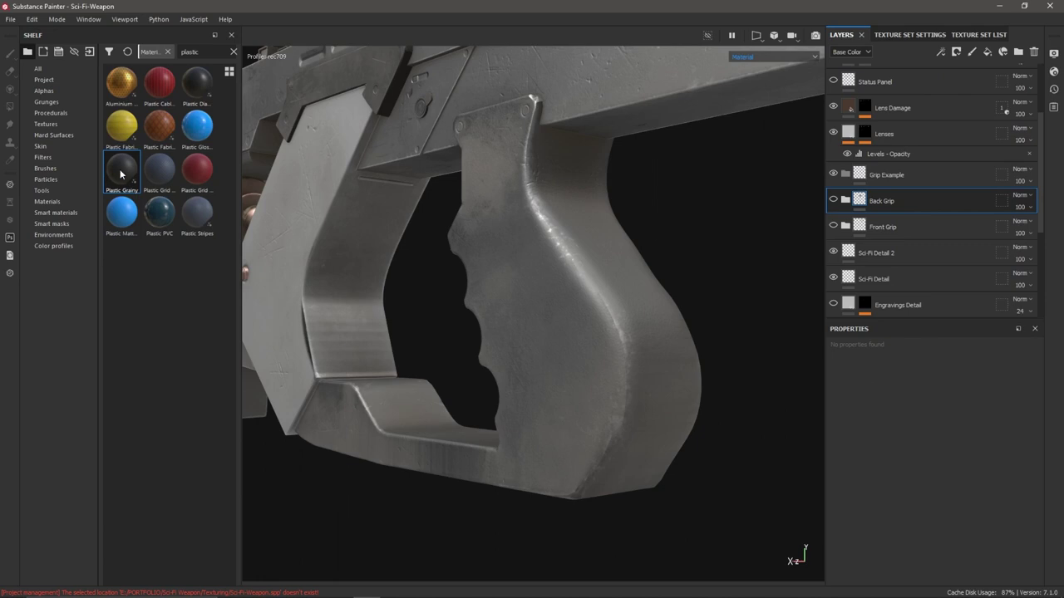
pyautogui.moveTo(120, 172); pyautogui.dragTo(901, 172)
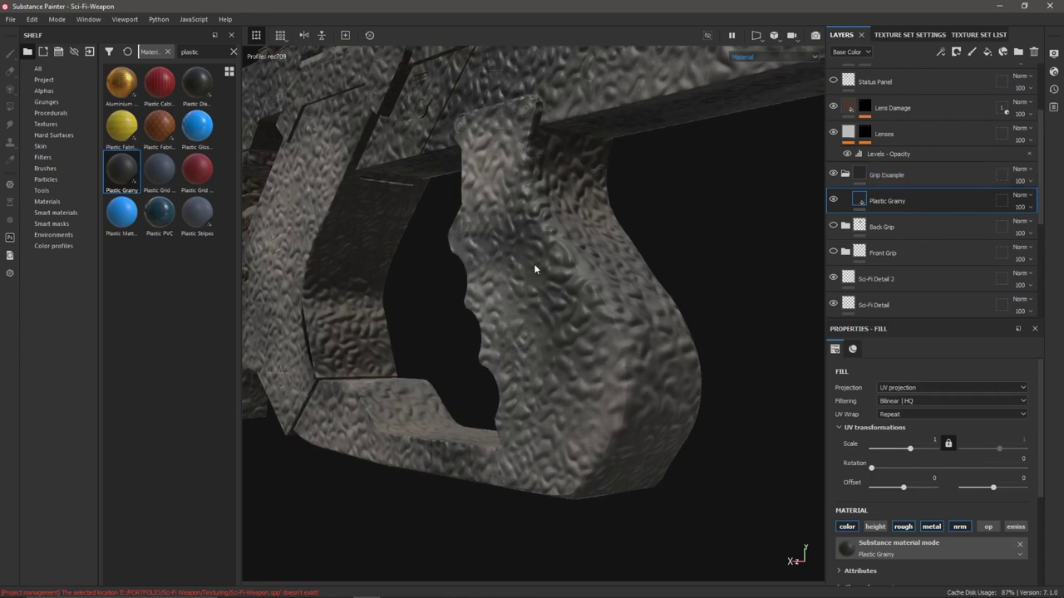
pyautogui.scroll(2, 534, 265)
pyautogui.scroll(-3, 540, 270)
pyautogui.scroll(1, 539, 269)
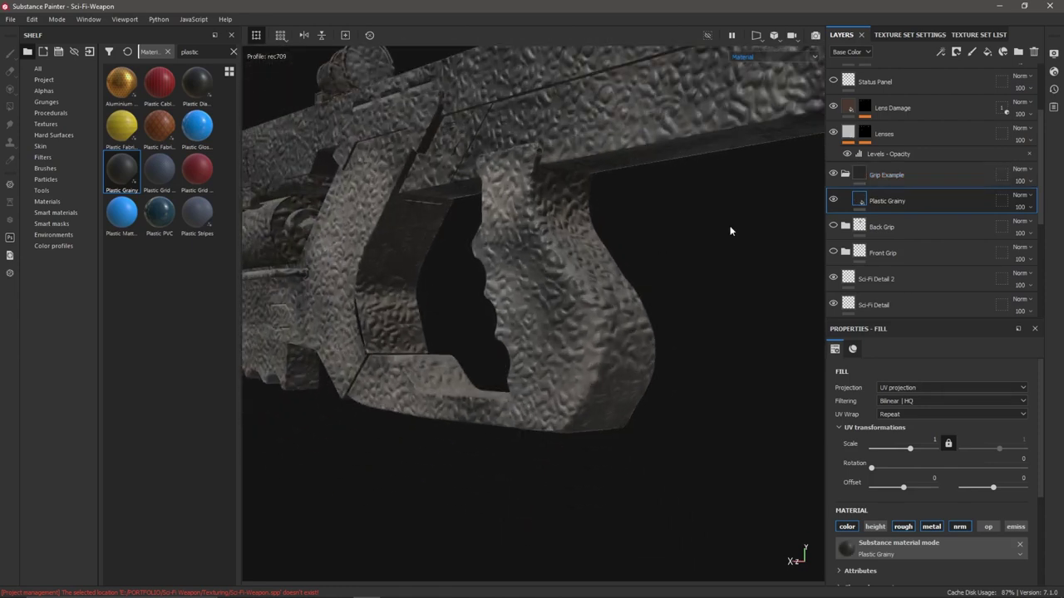
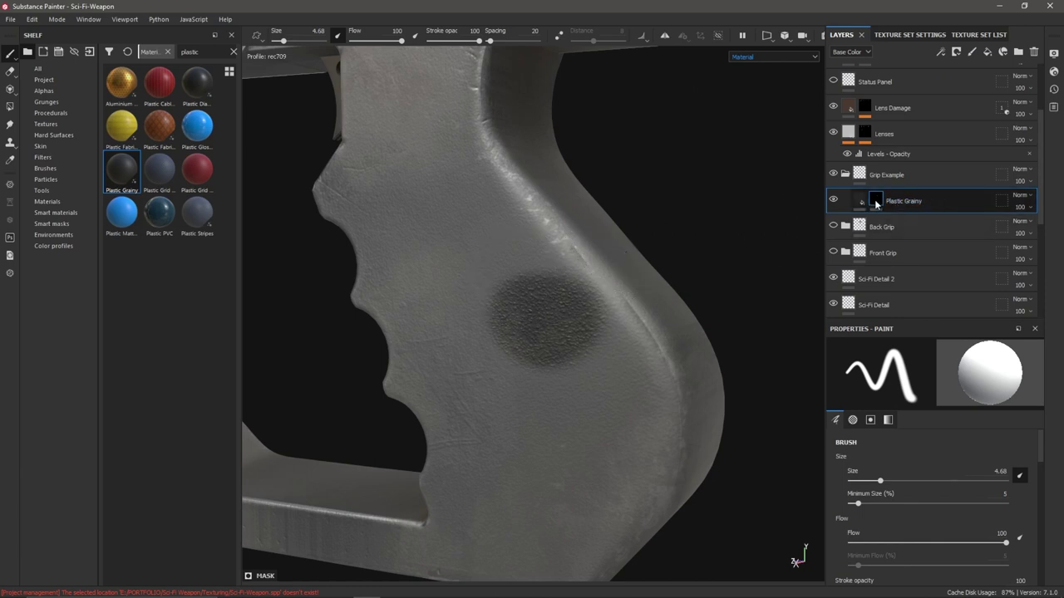
# - Add an anchor point to the Plastic Grainy mask, and create a black-masked fill layer directly above Plastic Grainy in the Grip Example folder
pyautogui.rightClick(876, 203)
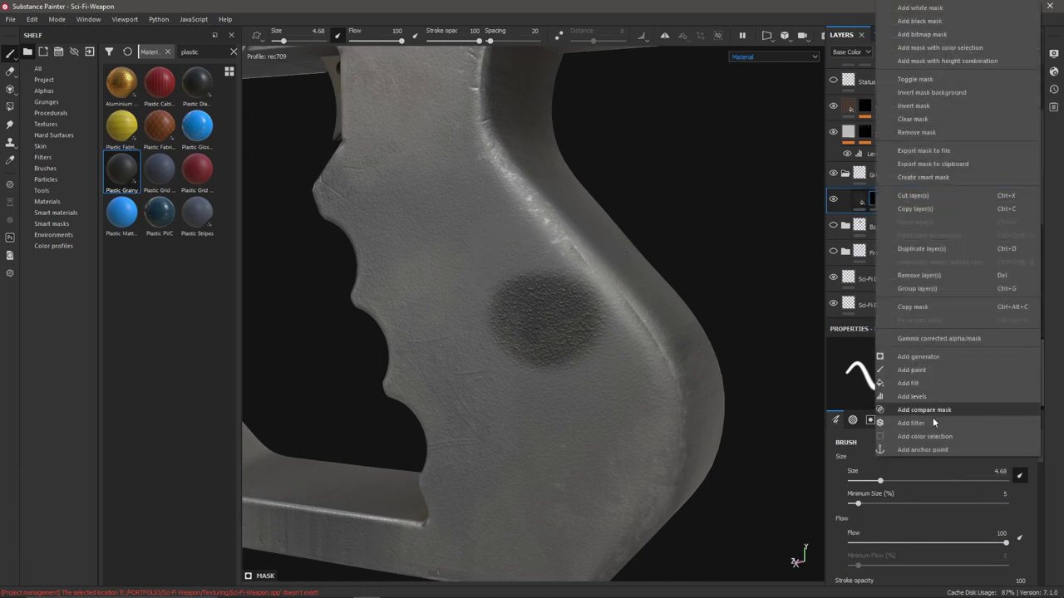
pyautogui.click(940, 451)
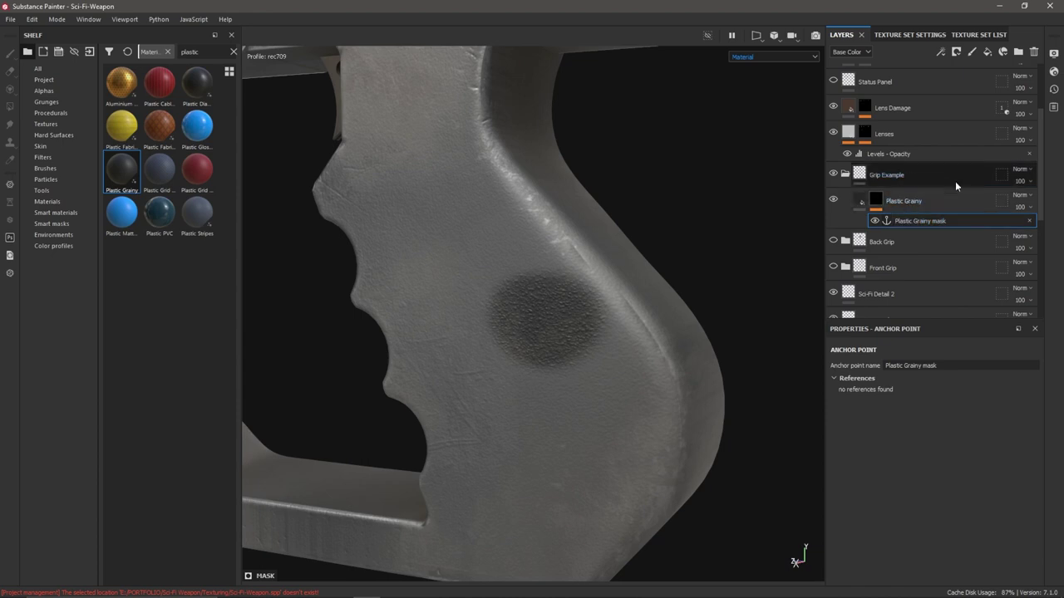
pyautogui.click(865, 177)
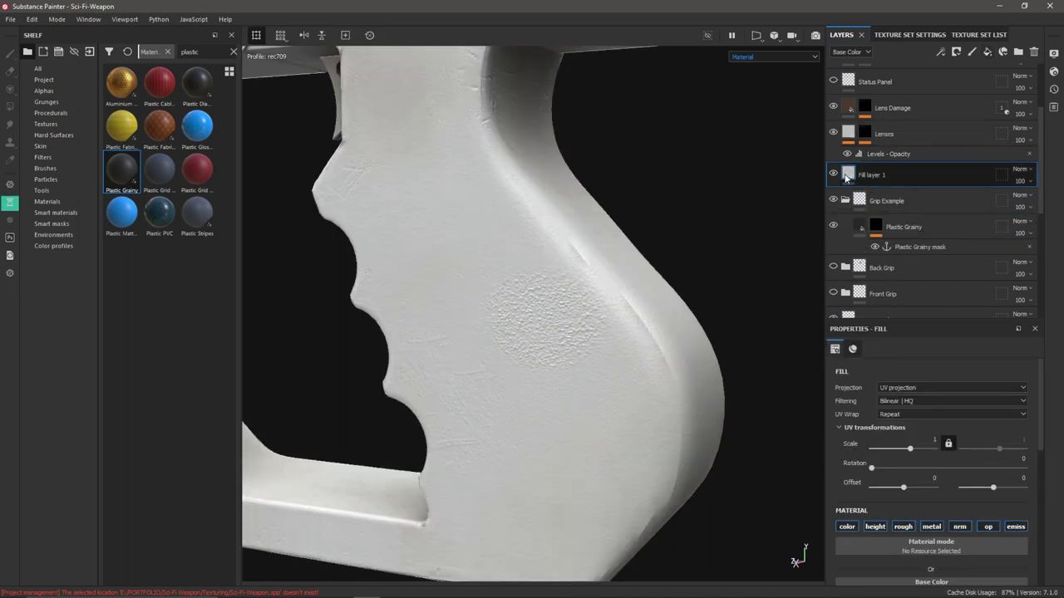
pyautogui.moveTo(871, 174); pyautogui.dragTo(878, 199)
pyautogui.rightClick(858, 198)
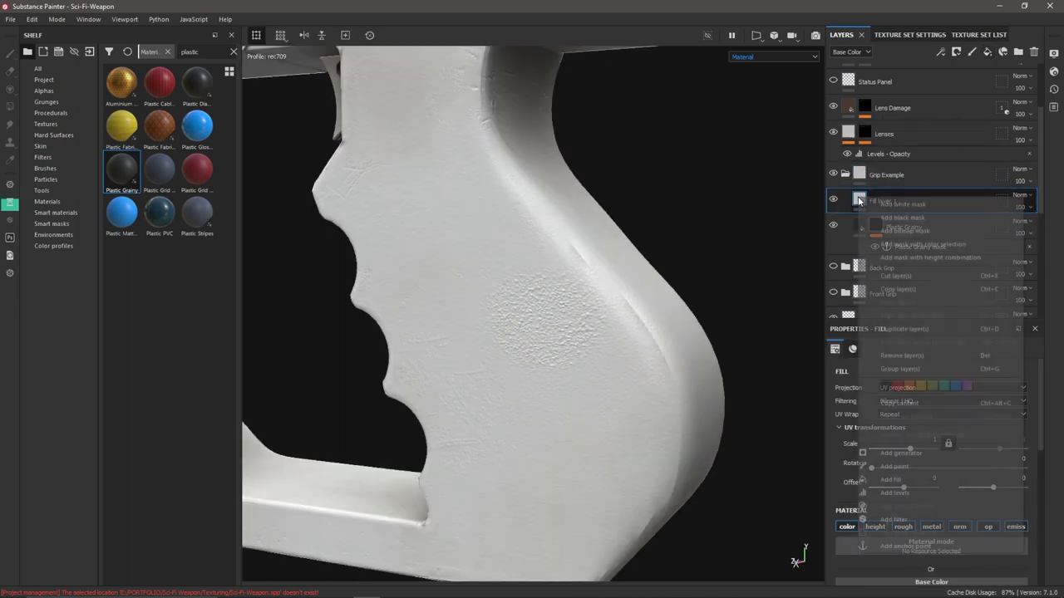
pyautogui.click(932, 217)
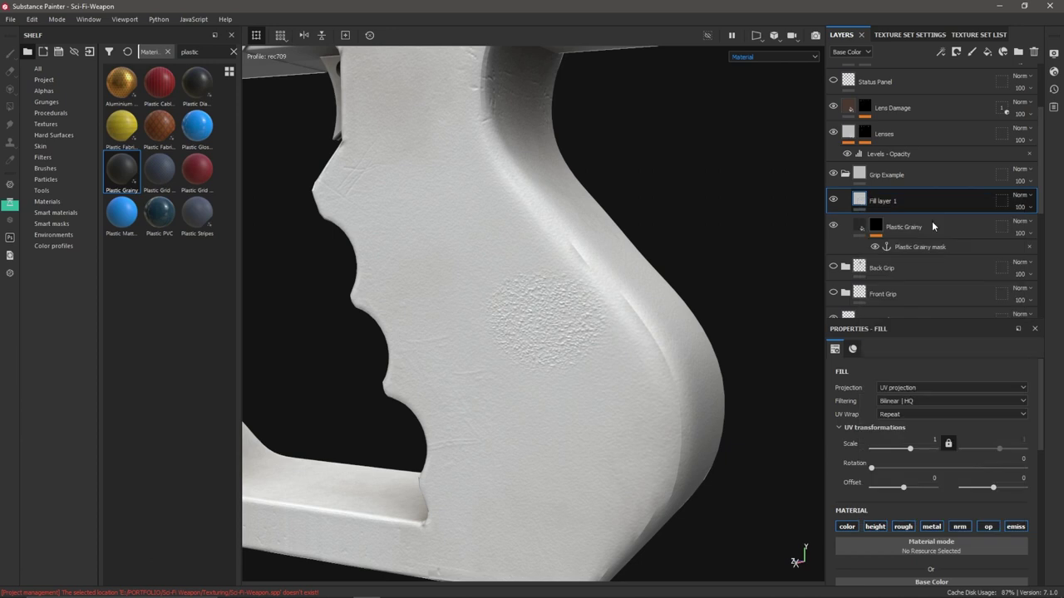
pyautogui.press('1')
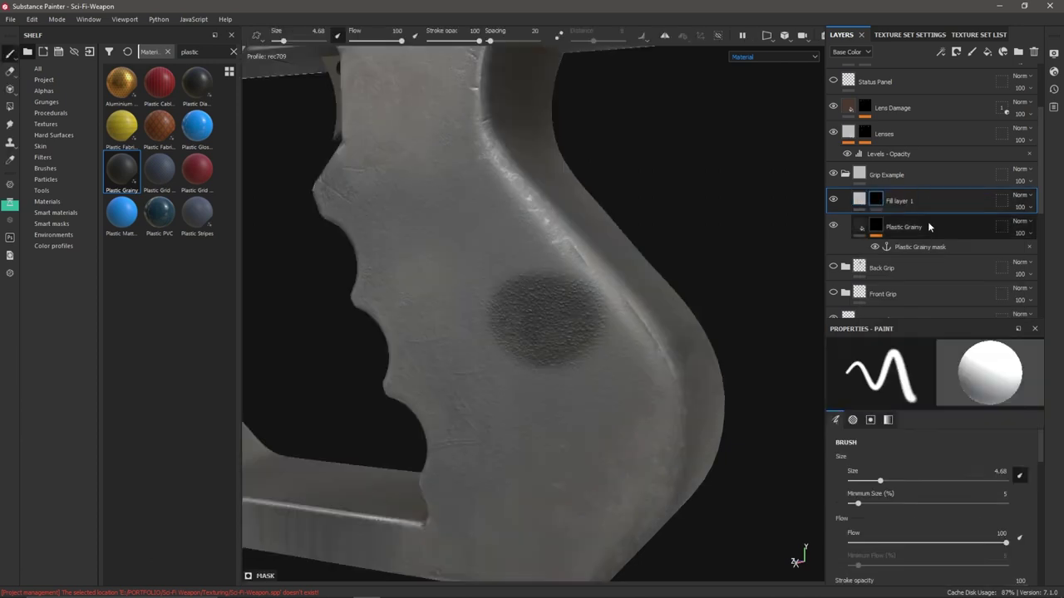
# - Add a fill to the new fill layer's mask and link its grayscale to the Plastic Grainy mask anchor point
pyautogui.rightClick(878, 202)
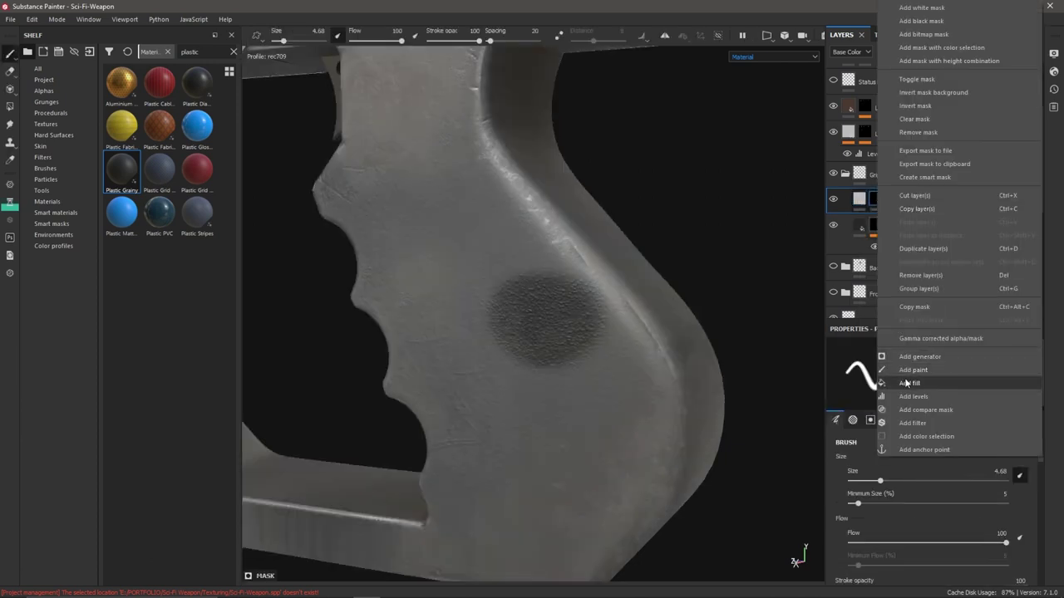
pyautogui.click(909, 384)
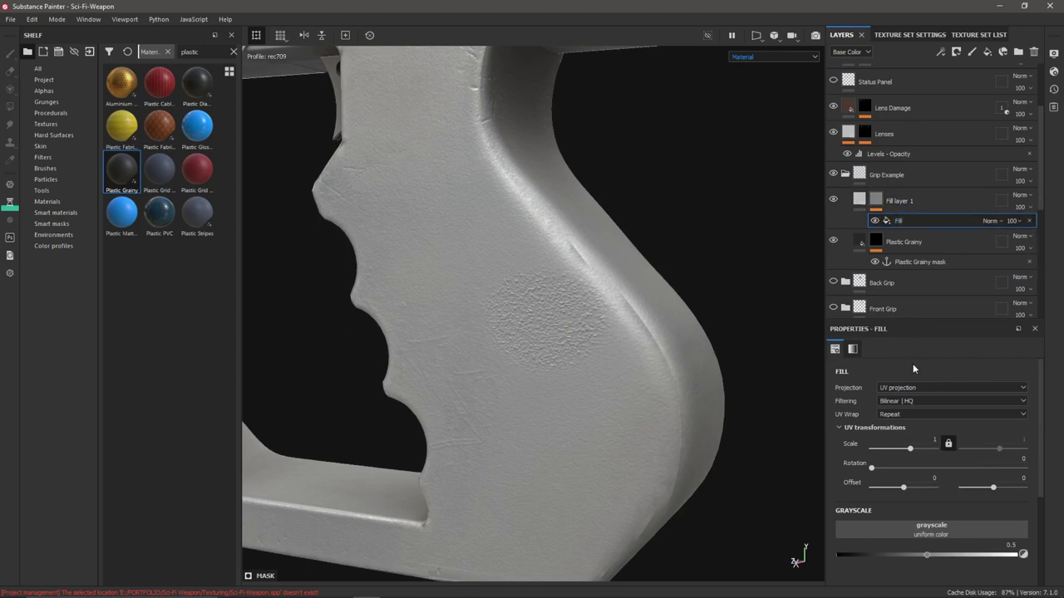
pyautogui.click(930, 532)
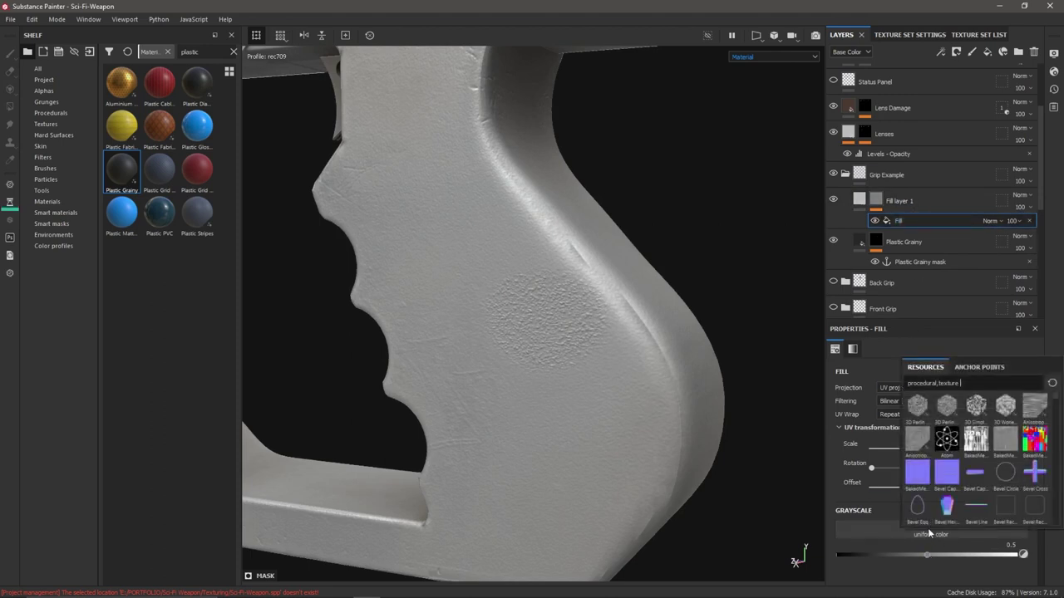
pyautogui.click(986, 367)
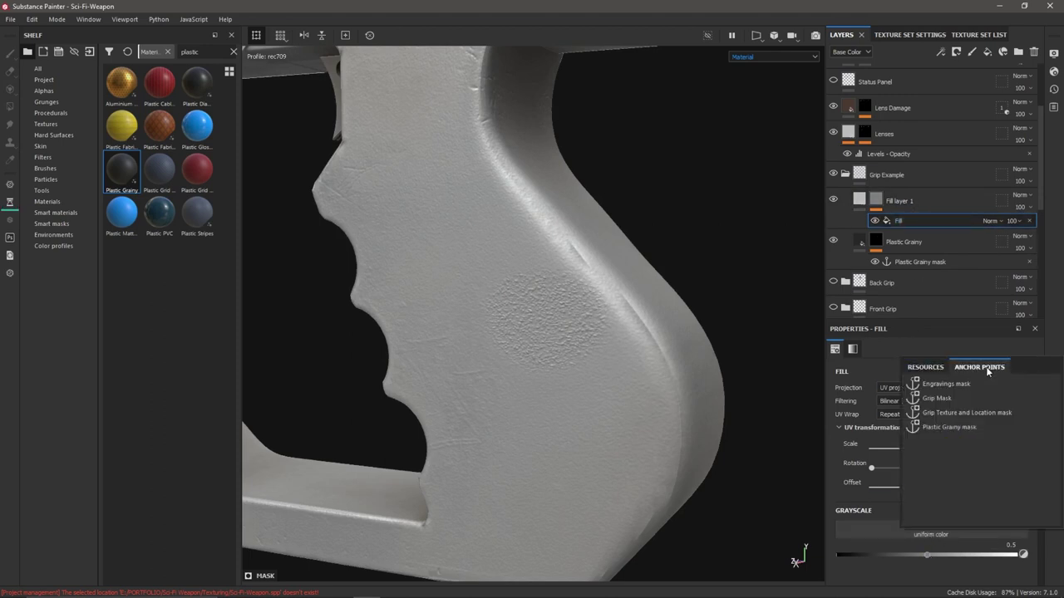
pyautogui.click(943, 425)
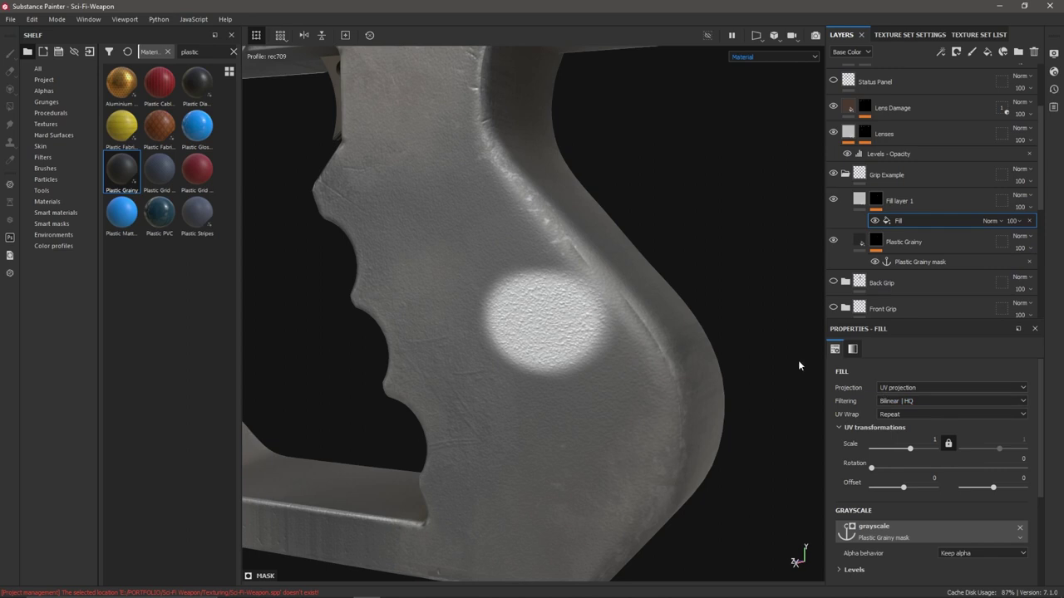
# - Limit Fill layer 1 to the height channel only and set its height to 0.0798
pyautogui.click(859, 201)
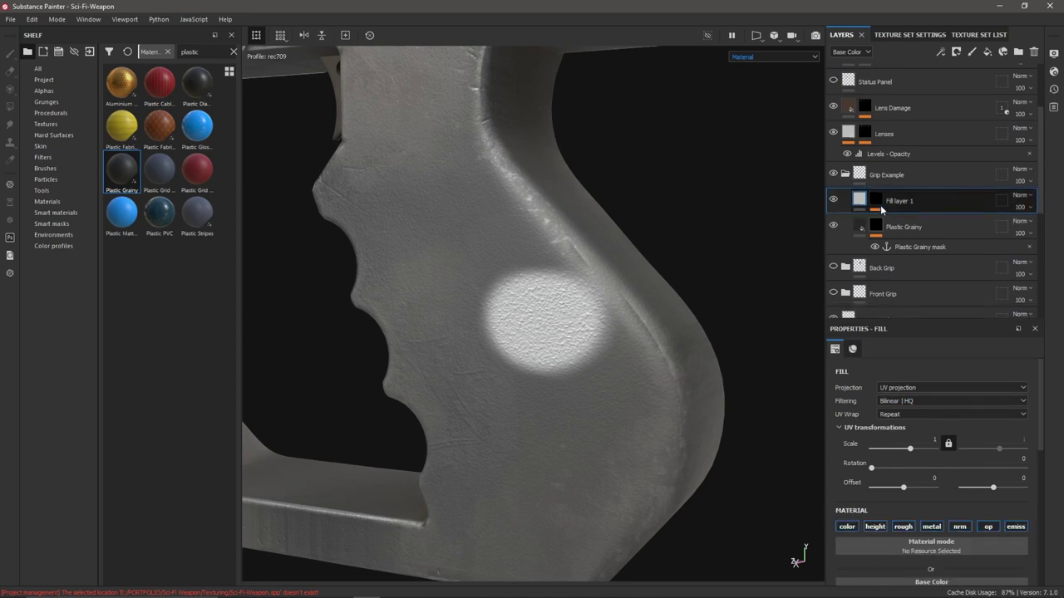
pyautogui.click(876, 200)
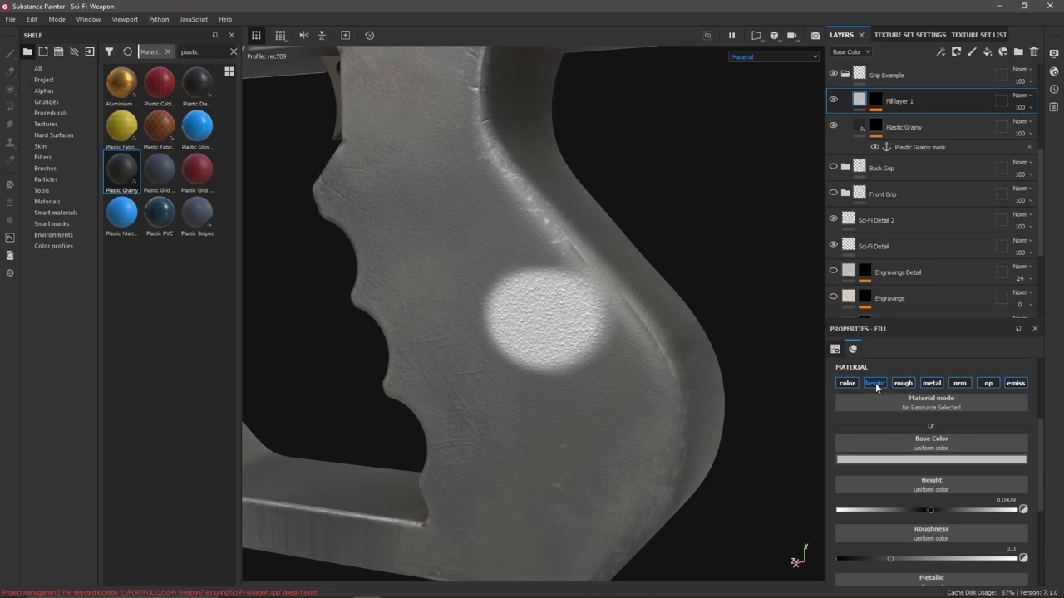
pyautogui.click(875, 383)
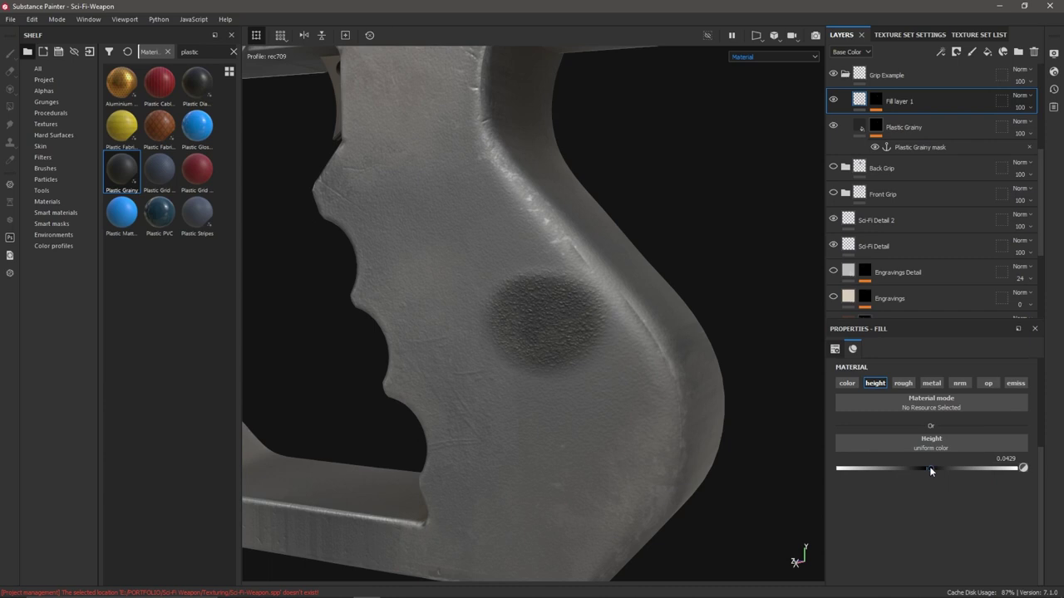
pyautogui.moveTo(929, 468); pyautogui.dragTo(934, 470)
# - Add a Blur filter to Fill layer 1's mask with a blur intensity of 0.46
pyautogui.click(876, 103)
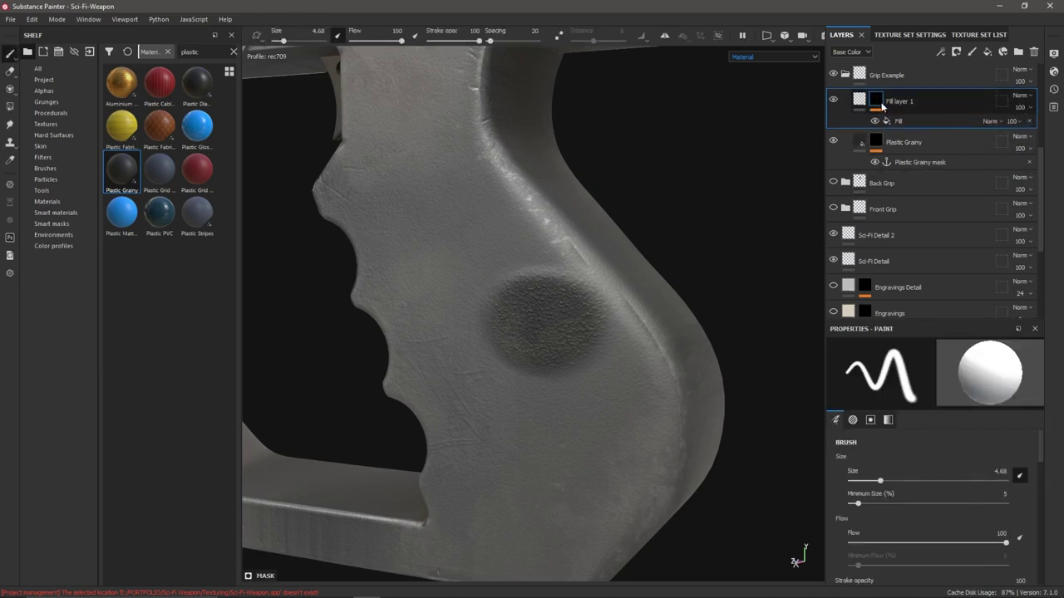
pyautogui.rightClick(877, 103)
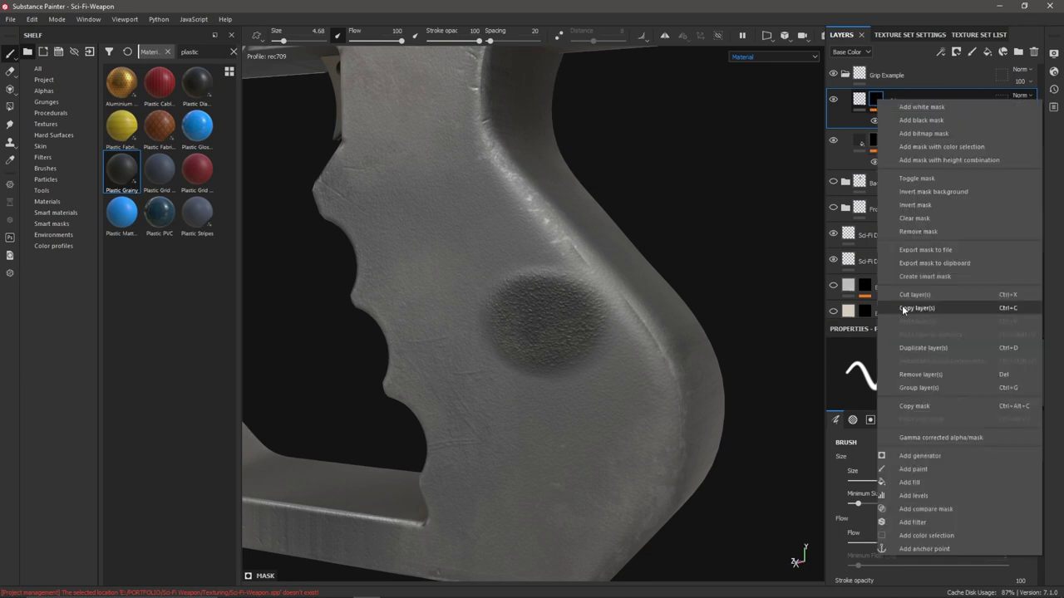
pyautogui.click(912, 522)
pyautogui.click(917, 370)
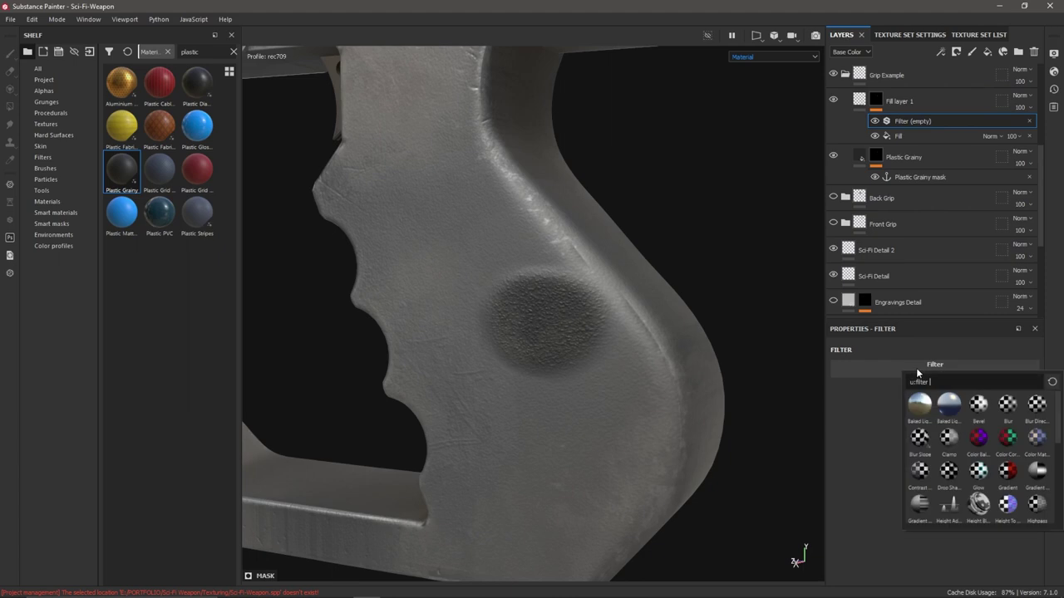
pyautogui.click(1003, 406)
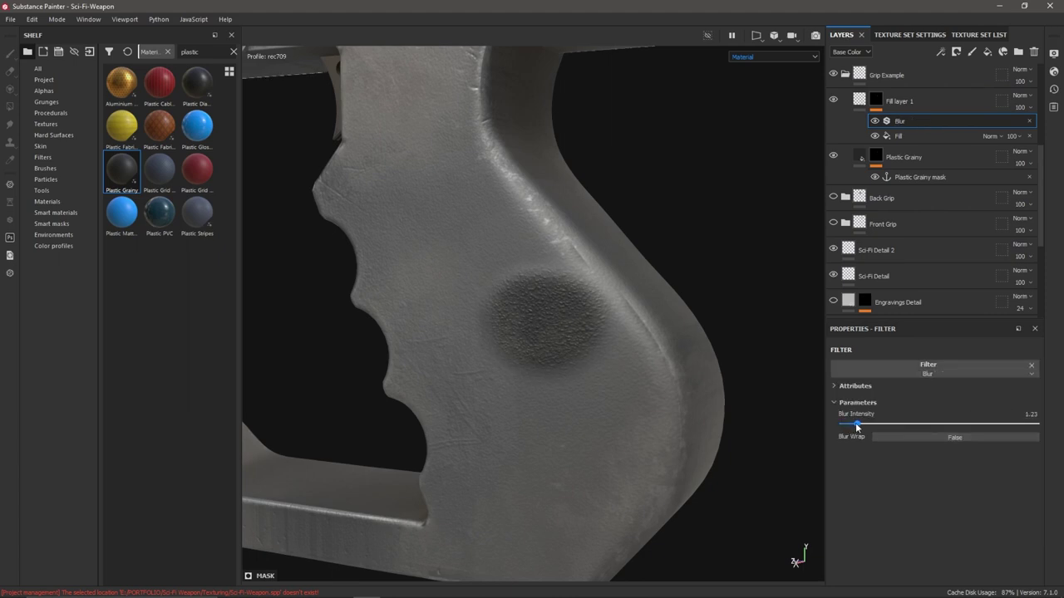
pyautogui.moveTo(852, 427); pyautogui.dragTo(845, 421)
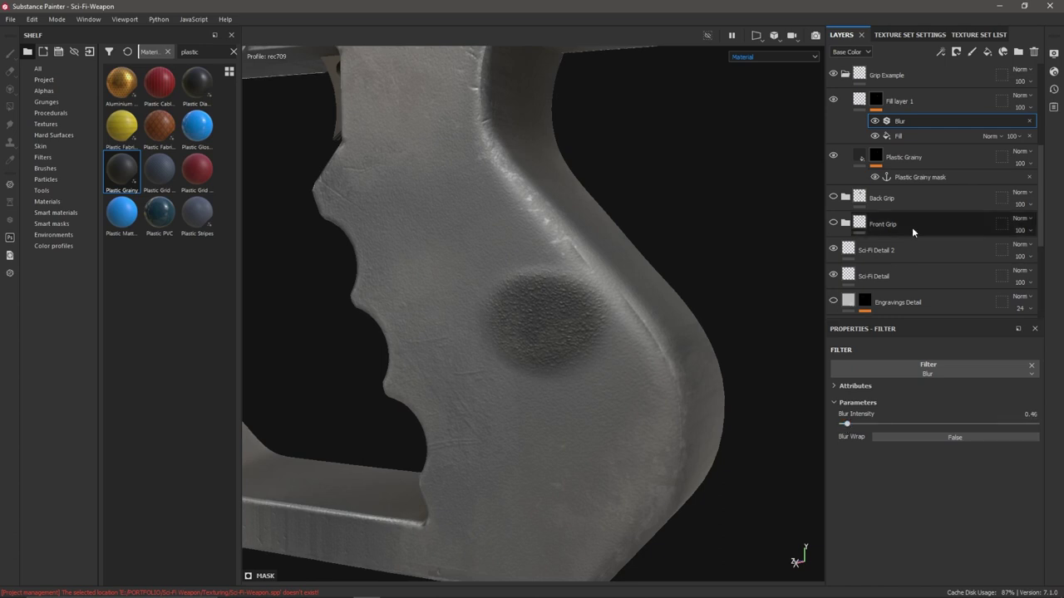
# - Add Levels to Fill layer 1's mask and set the input black point to 0.057, midtone to 2.034 and white point to 0.221
pyautogui.click(875, 101)
pyautogui.rightClick(876, 104)
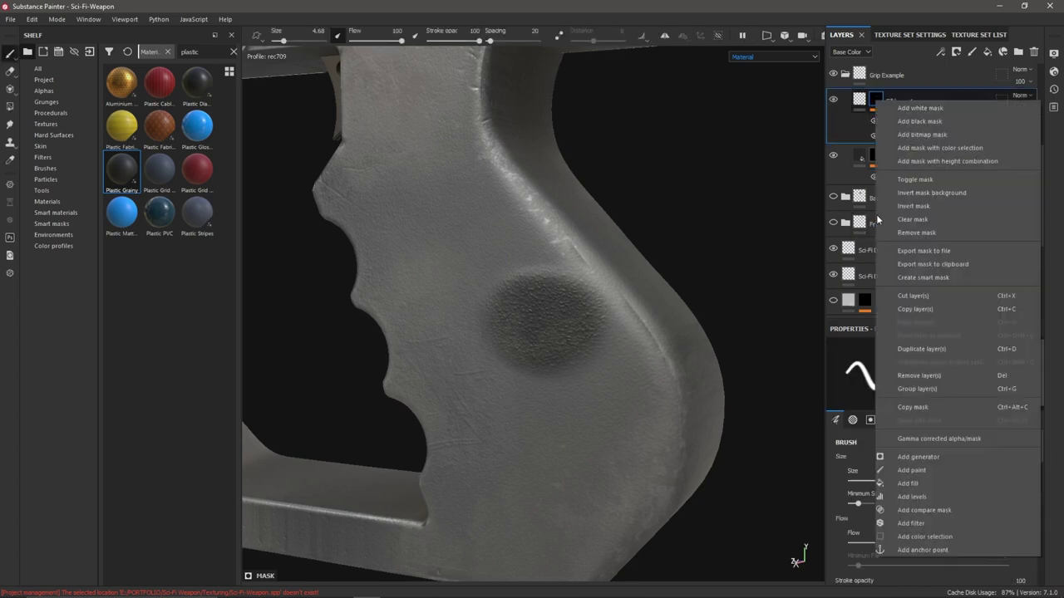
pyautogui.click(923, 498)
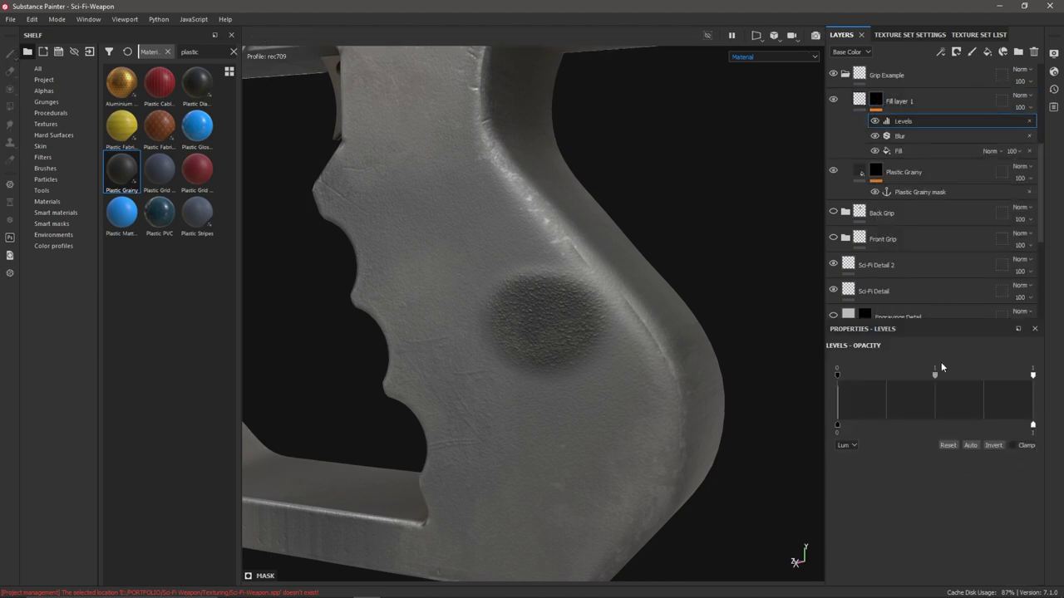
pyautogui.moveTo(1033, 376); pyautogui.dragTo(865, 382)
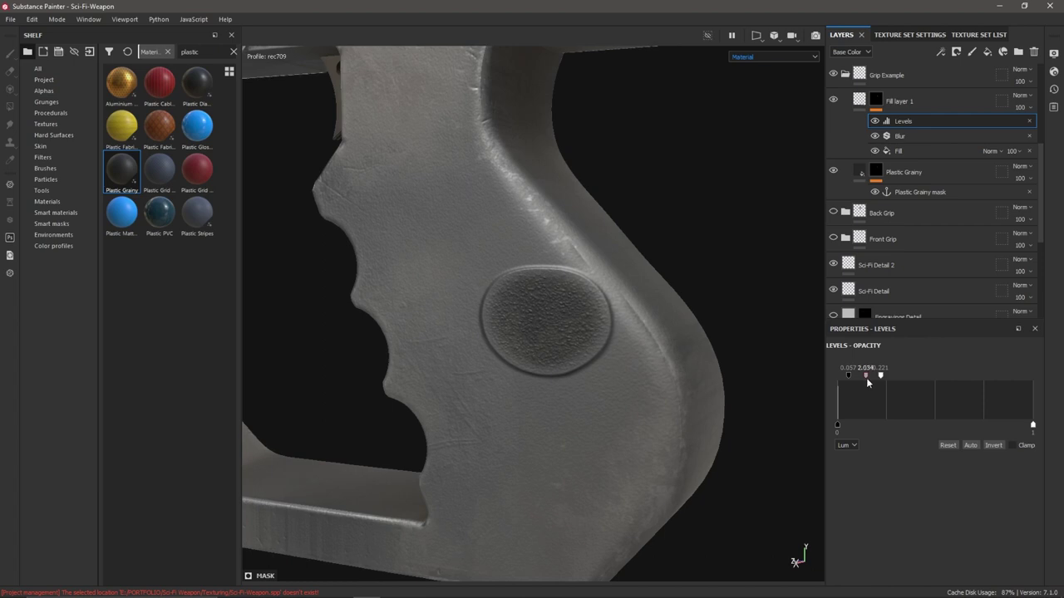
# - Fine-tune the mask's blur intensity, and set the Levels output range to 0.048–0.144 with input black at 0.116 and white at 0.218
pyautogui.click(897, 137)
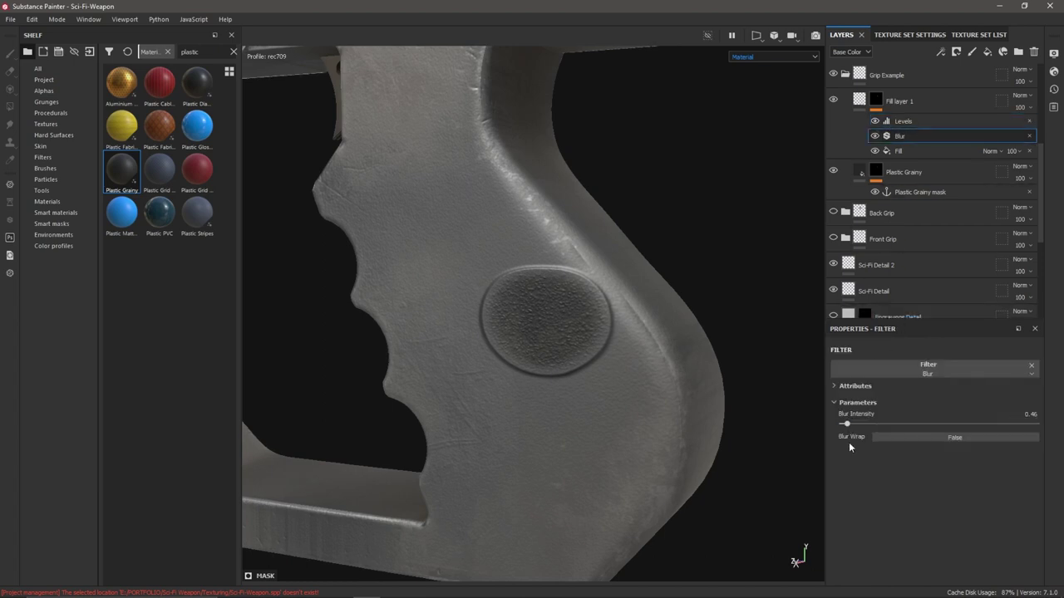
pyautogui.moveTo(847, 427)
pyautogui.mouseDown()
pyautogui.moveTo(871, 428)
pyautogui.moveTo(841, 428)
pyautogui.mouseUp()
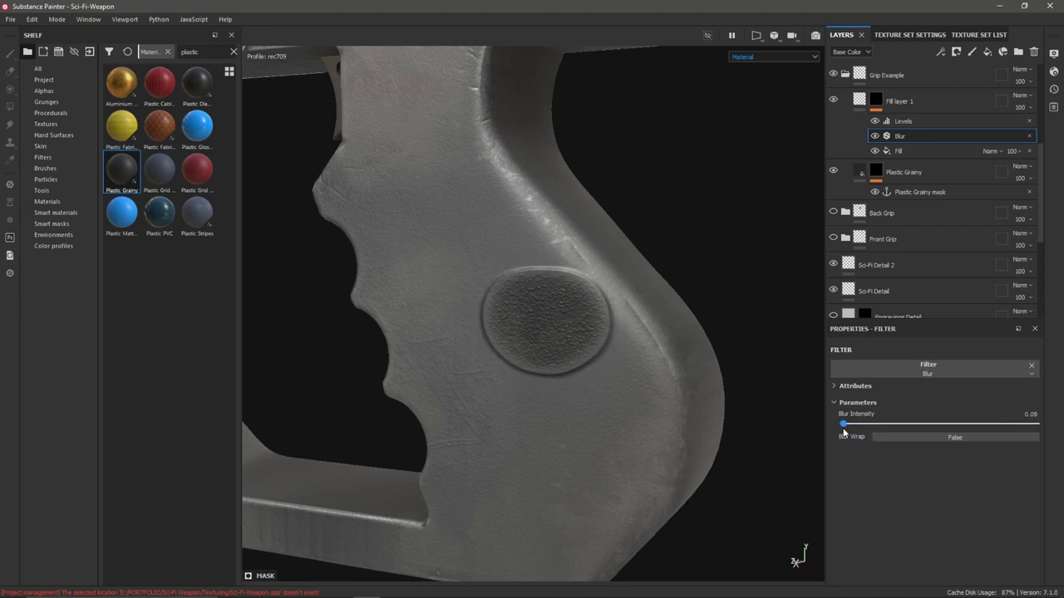
pyautogui.click(906, 123)
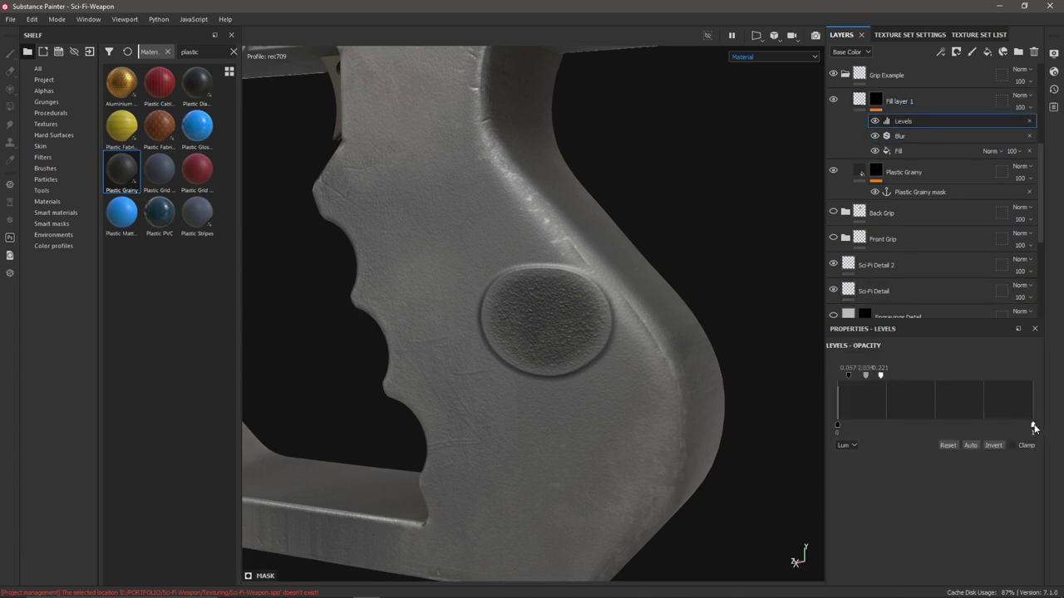
pyautogui.moveTo(1034, 428); pyautogui.dragTo(865, 428)
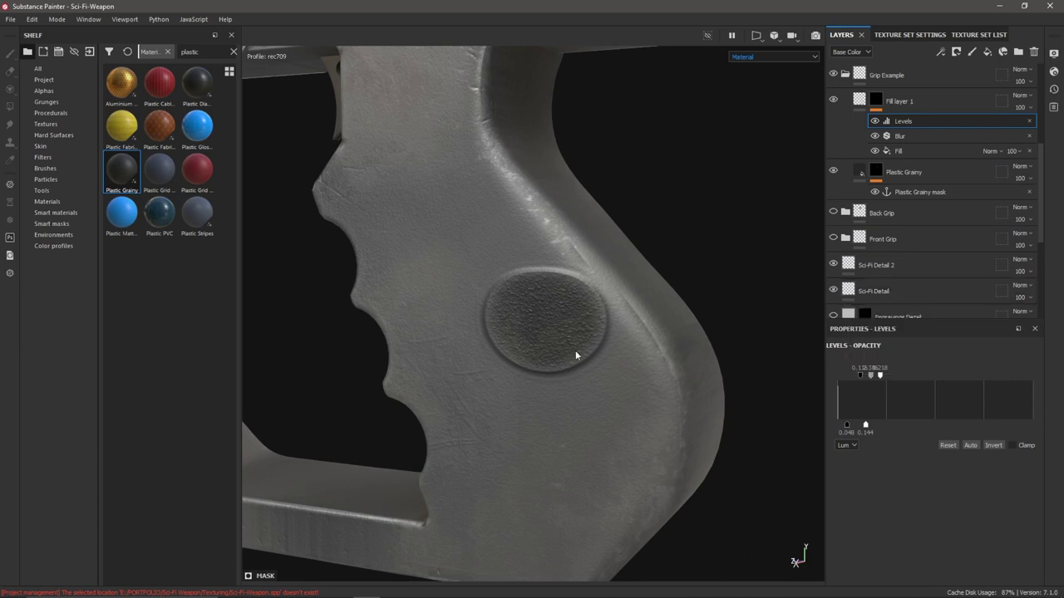
# - Erase the round test spot from the Plastic Grainy mask and paint a long grip pad along the rear of the handle
pyautogui.click(878, 172)
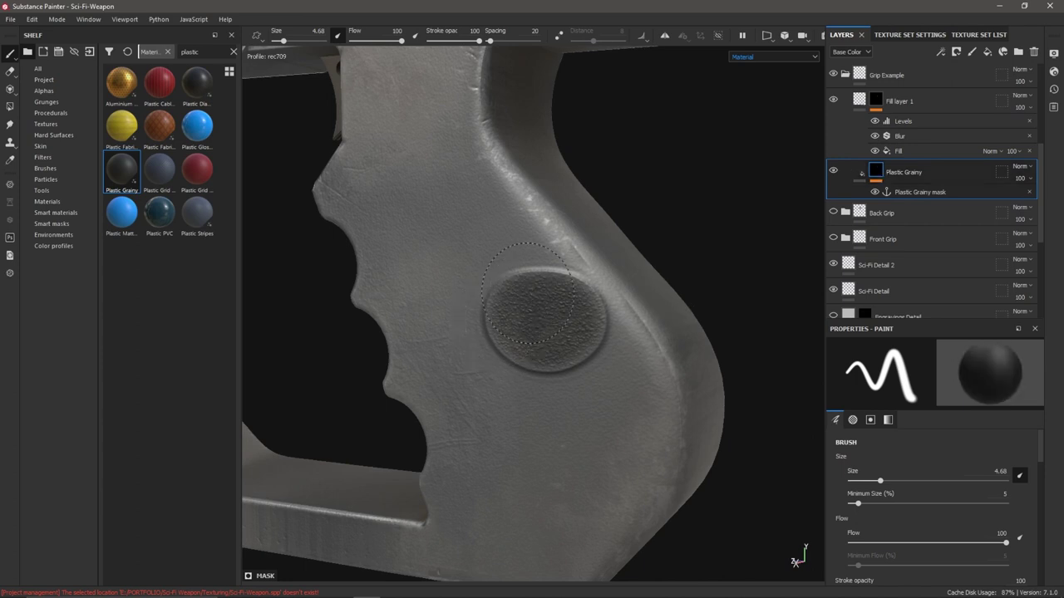
pyautogui.moveTo(527, 294)
pyautogui.mouseDown()
pyautogui.moveTo(511, 324)
pyautogui.moveTo(573, 295)
pyautogui.moveTo(578, 337)
pyautogui.moveTo(520, 337)
pyautogui.moveTo(599, 275)
pyautogui.moveTo(564, 324)
pyautogui.mouseUp()
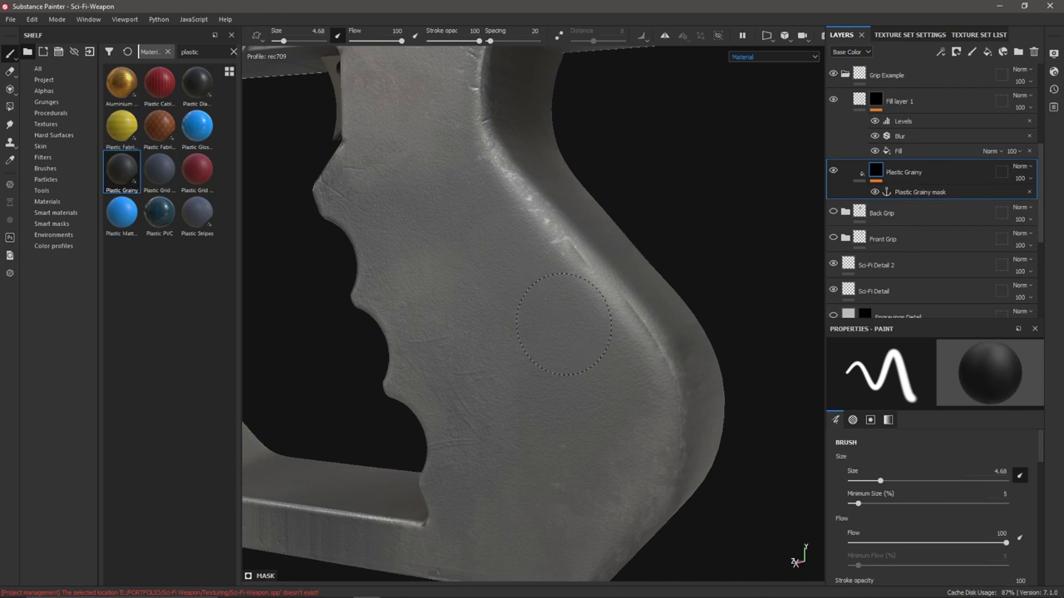
pyautogui.press('x')
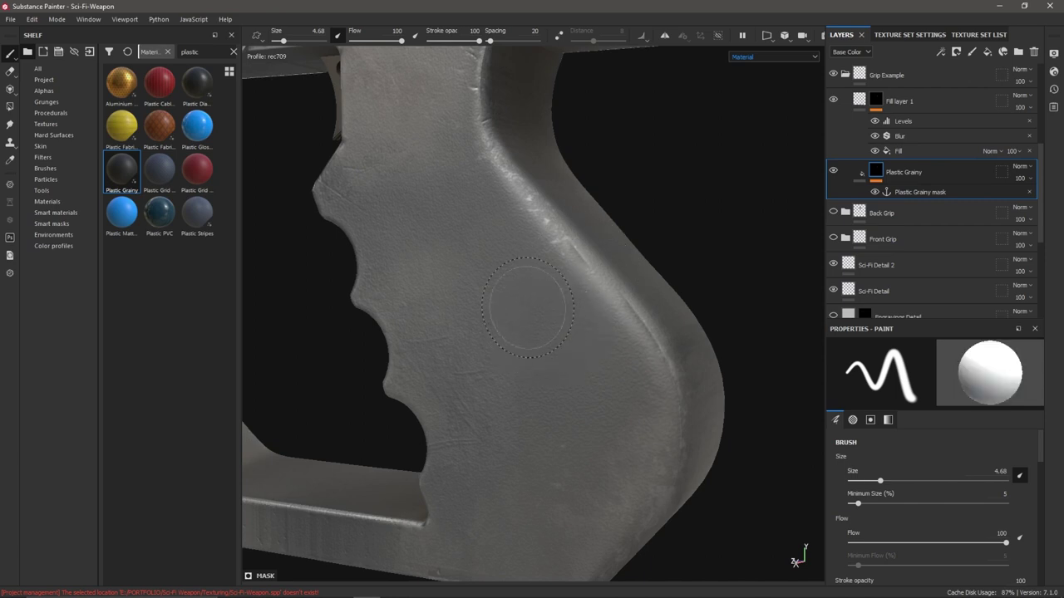
pyautogui.click(500, 266)
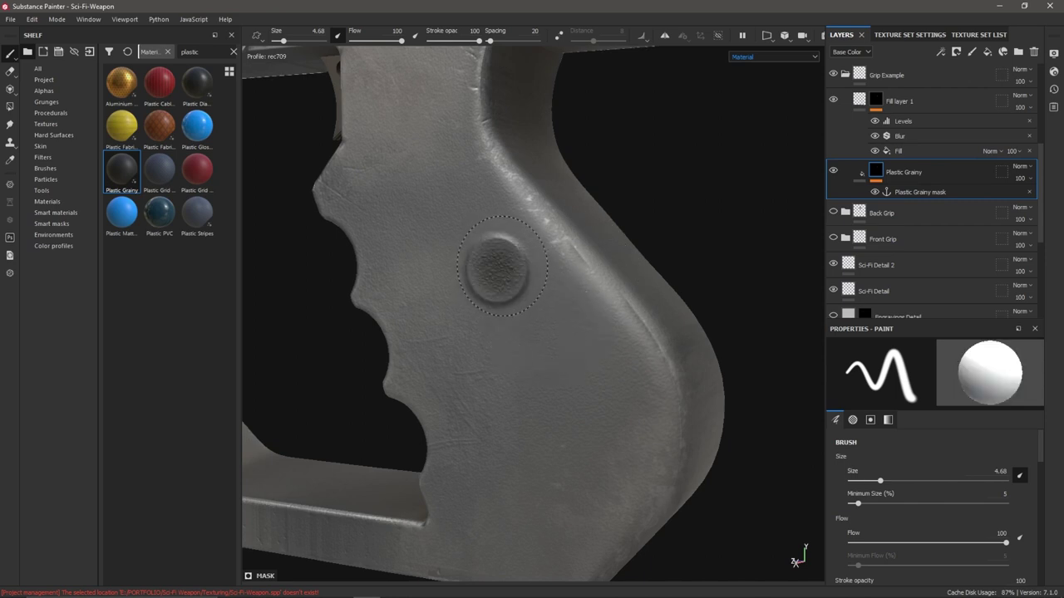
pyautogui.moveTo(502, 266)
pyautogui.mouseDown()
pyautogui.moveTo(592, 237)
pyautogui.moveTo(582, 261)
pyautogui.moveTo(534, 284)
pyautogui.moveTo(527, 364)
pyautogui.moveTo(533, 409)
pyautogui.moveTo(572, 419)
pyautogui.moveTo(608, 453)
pyautogui.moveTo(598, 486)
pyautogui.moveTo(623, 519)
pyautogui.moveTo(665, 499)
pyautogui.moveTo(678, 459)
pyautogui.moveTo(665, 420)
pyautogui.moveTo(611, 387)
pyautogui.moveTo(577, 344)
pyautogui.moveTo(617, 316)
pyautogui.moveTo(657, 354)
pyautogui.moveTo(645, 391)
pyautogui.moveTo(655, 412)
pyautogui.moveTo(581, 279)
pyautogui.moveTo(616, 322)
pyautogui.mouseUp()
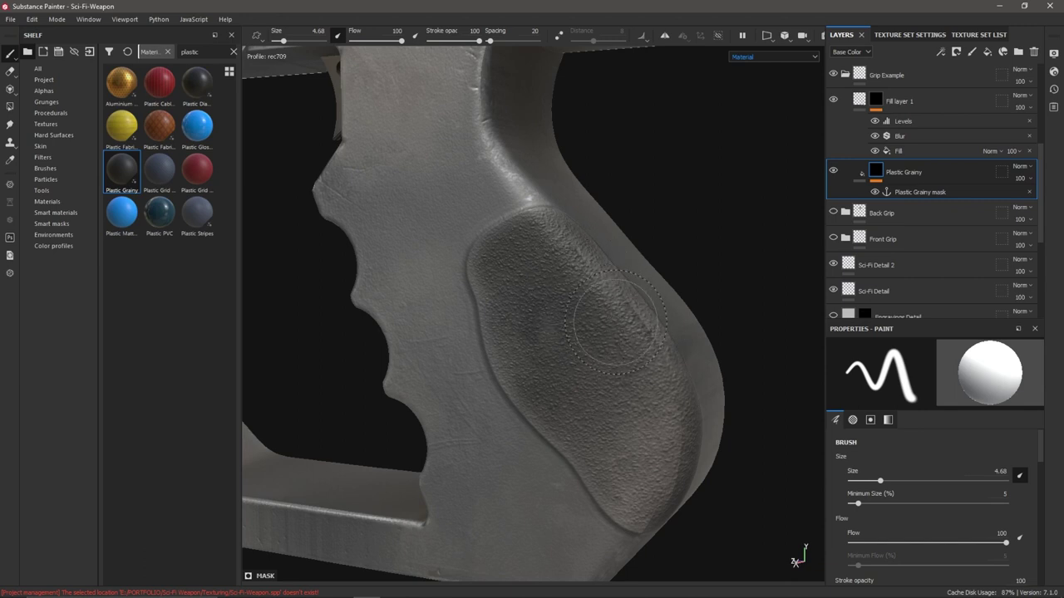
pyautogui.keyDown('alt'); pyautogui.moveTo(558, 366); pyautogui.dragTo(600, 424, button='right'); pyautogui.keyUp('alt')
pyautogui.moveTo(600, 424)
pyautogui.keyDown('alt'); pyautogui.mouseDown()
pyautogui.moveTo(430, 409)
pyautogui.moveTo(530, 360)
pyautogui.moveTo(539, 343)
pyautogui.mouseUp(); pyautogui.keyUp('alt')
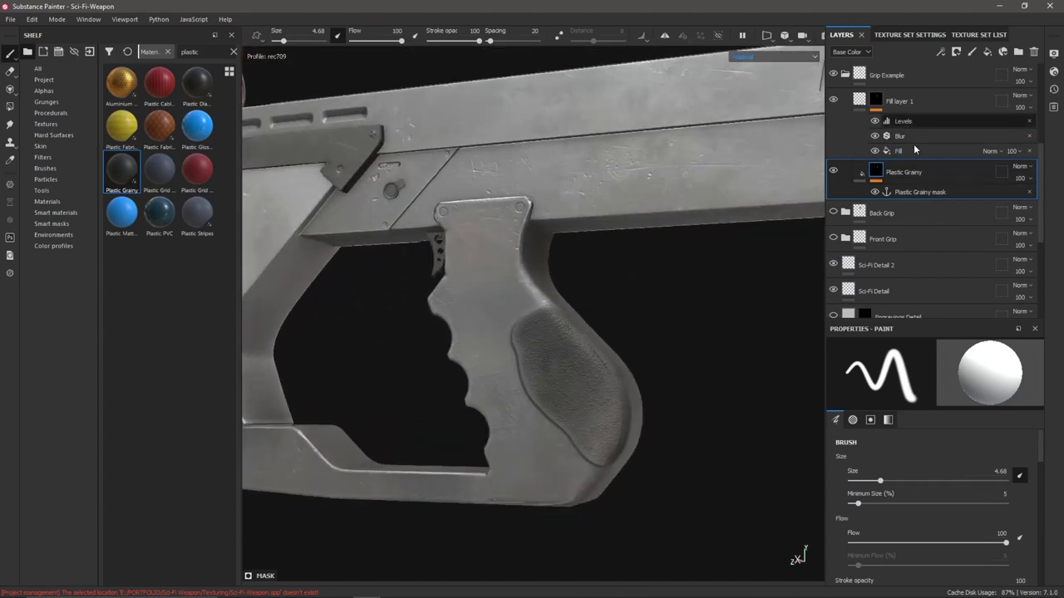
# - Slightly adjust the midtone of Fill layer 1's mask Levels and check the pad's rim on the handle
pyautogui.click(914, 121)
pyautogui.moveTo(870, 380); pyautogui.dragTo(872, 378)
pyautogui.keyDown('alt'); pyautogui.moveTo(566, 385); pyautogui.dragTo(574, 364); pyautogui.keyUp('alt')
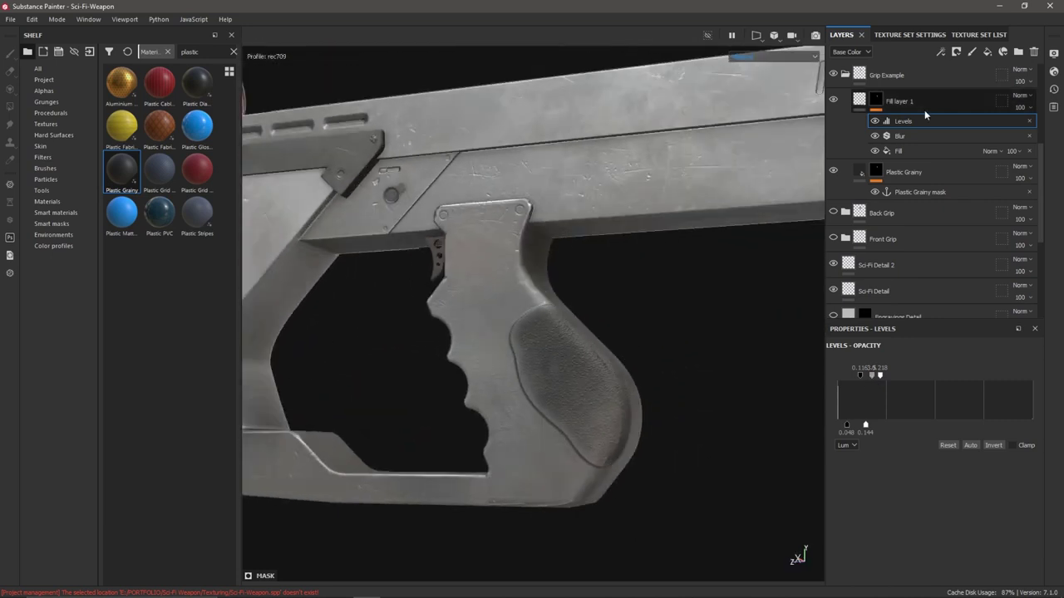
# - Delete the Grip Example folder and make the original Back Grip and Front Grip folders visible again
pyautogui.click(947, 75)
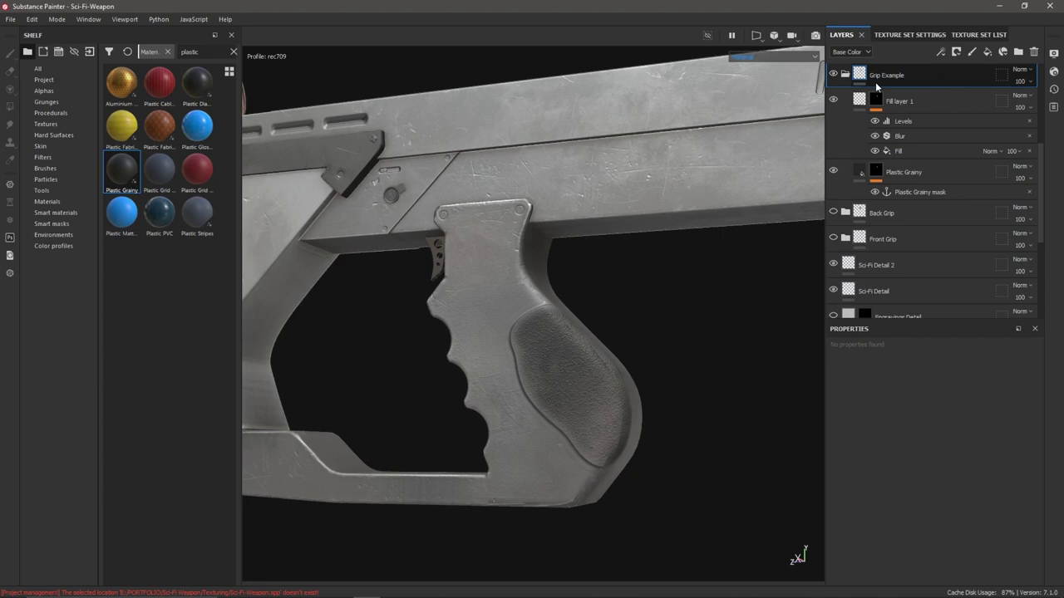
pyautogui.press('Delete')
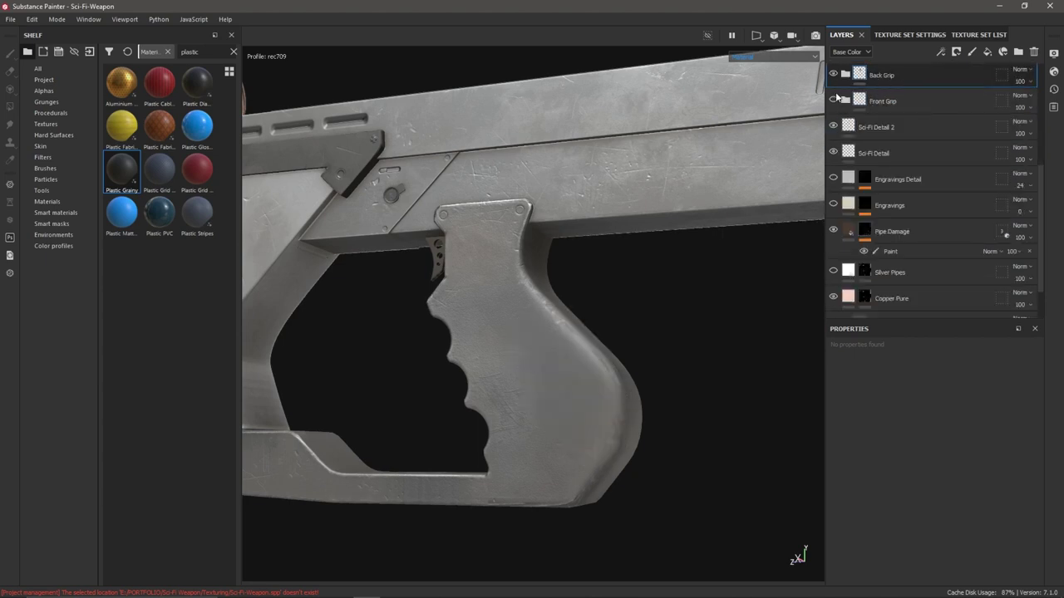
pyautogui.click(834, 99)
# - Examine the restored rear grip and the stock, both close up and within the weapon's full side profile
pyautogui.keyDown('alt'); pyautogui.moveTo(591, 389); pyautogui.dragTo(604, 323); pyautogui.keyUp('alt')
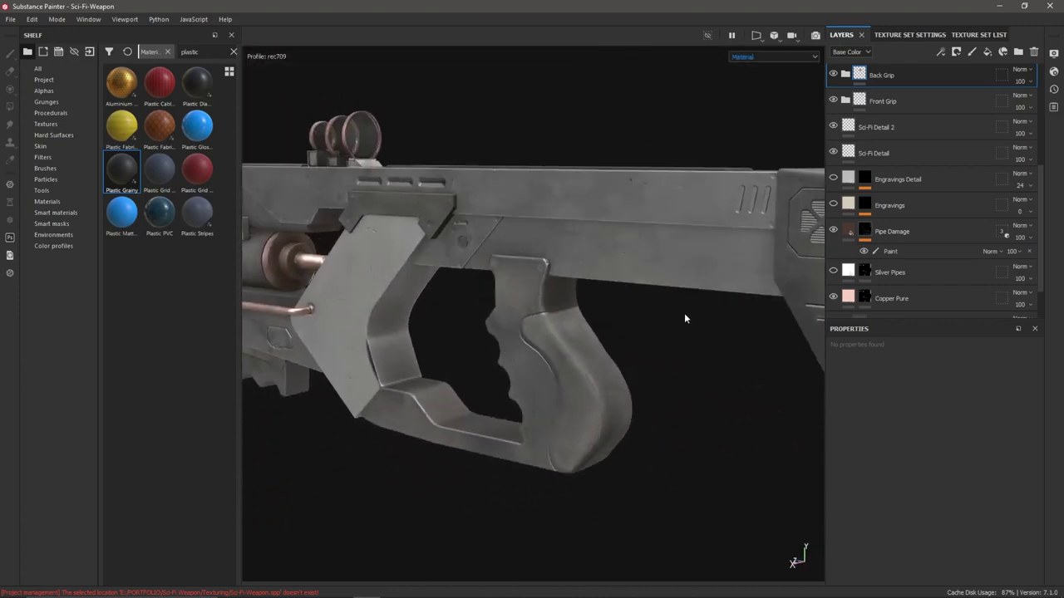
pyautogui.press('f')
pyautogui.keyDown('alt'); pyautogui.moveTo(685, 314); pyautogui.dragTo(556, 310); pyautogui.keyUp('alt')
pyautogui.moveTo(568, 308)
pyautogui.keyDown('shift'); pyautogui.mouseDown(button='right')
pyautogui.moveTo(556, 302)
pyautogui.moveTo(585, 305)
pyautogui.mouseUp(button='right'); pyautogui.keyUp('shift')
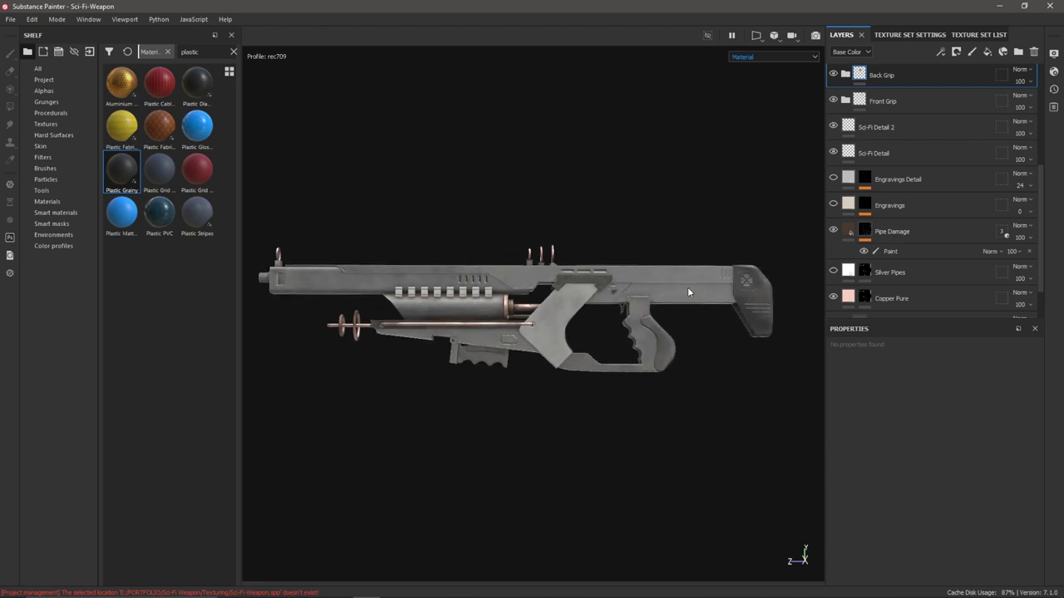
pyautogui.keyDown('alt'); pyautogui.moveTo(693, 282); pyautogui.dragTo(771, 324, button='right'); pyautogui.keyUp('alt')
pyautogui.keyDown('alt'); pyautogui.moveTo(771, 291); pyautogui.dragTo(659, 301, button='middle'); pyautogui.keyUp('alt')
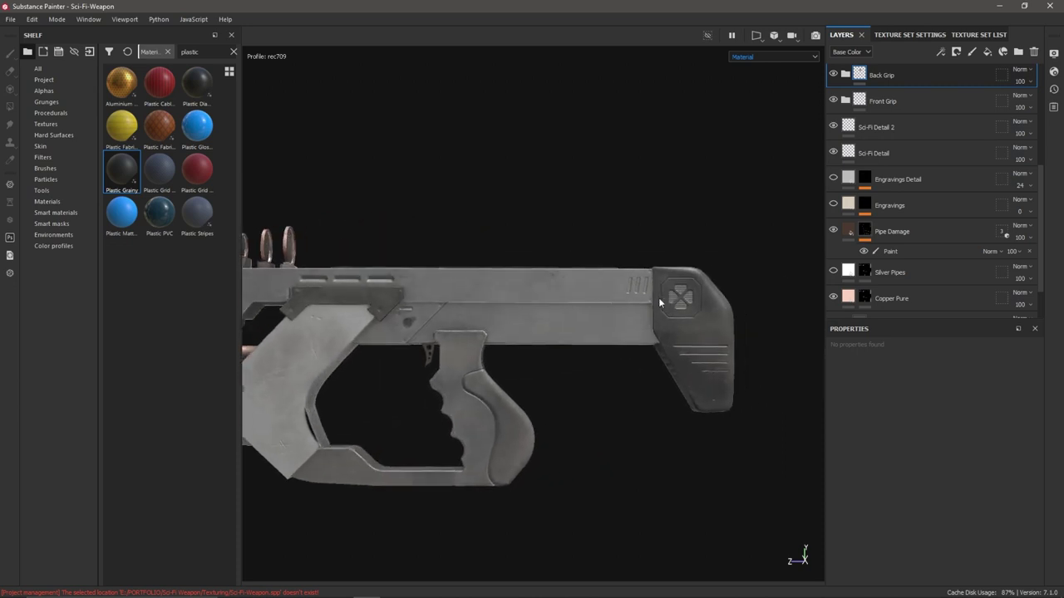
pyautogui.keyDown('alt'); pyautogui.moveTo(612, 342); pyautogui.dragTo(470, 312); pyautogui.keyUp('alt')
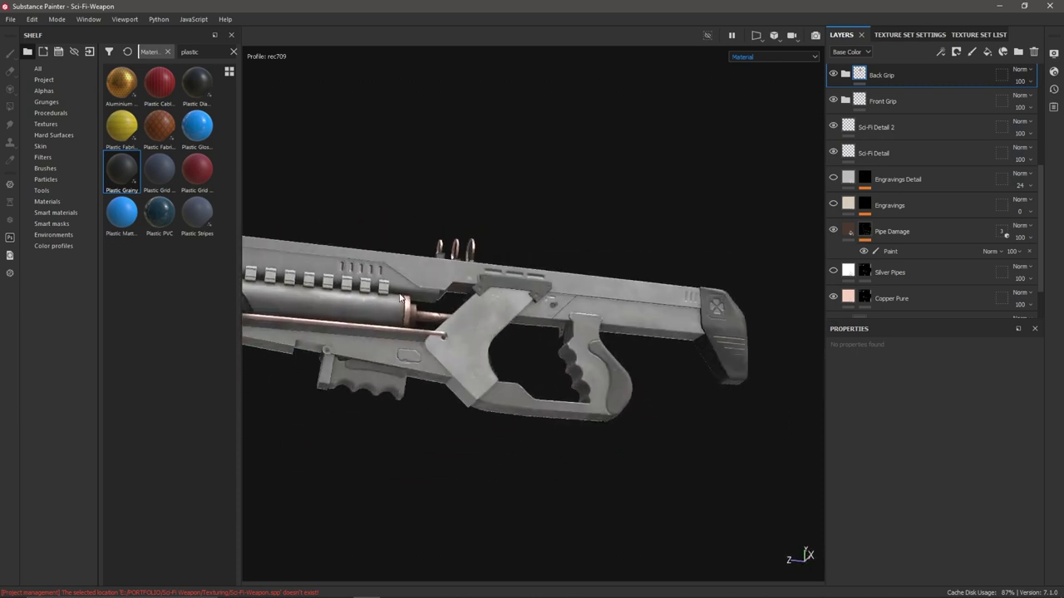
# - Inspect the weapon's front grip, copper pipes and barrel from angled views, ending with the whole model
pyautogui.keyDown('alt'); pyautogui.moveTo(469, 311); pyautogui.dragTo(549, 322, button='middle'); pyautogui.keyUp('alt')
pyautogui.scroll(4, 459, 341)
pyautogui.keyDown('alt'); pyautogui.moveTo(454, 364); pyautogui.dragTo(466, 363); pyautogui.keyUp('alt')
pyautogui.moveTo(465, 363)
pyautogui.keyDown('shift'); pyautogui.mouseDown(button='right')
pyautogui.moveTo(496, 383)
pyautogui.moveTo(488, 380)
pyautogui.mouseUp(button='right'); pyautogui.keyUp('shift')
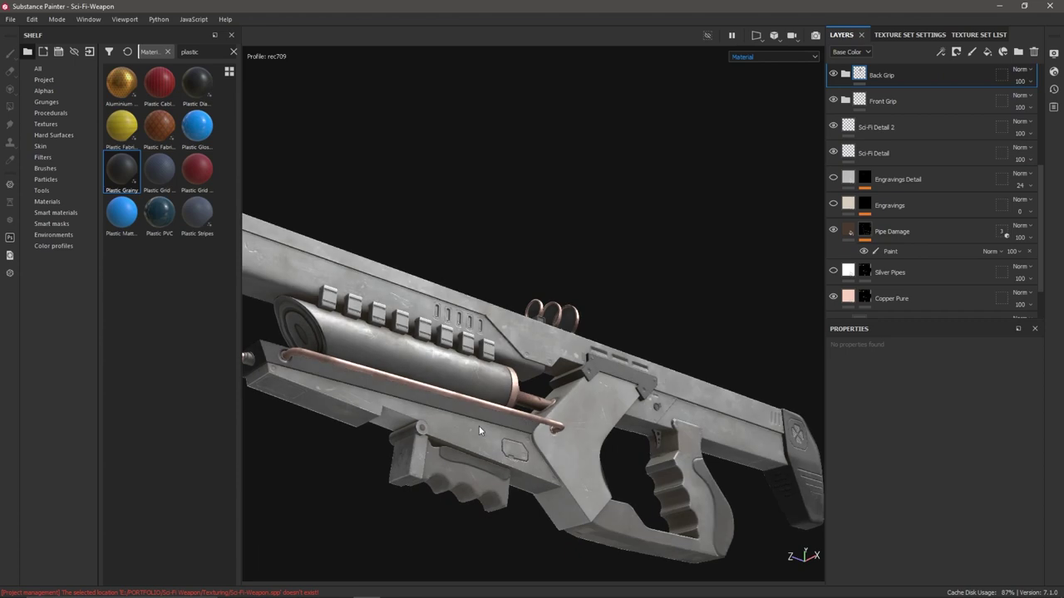
pyautogui.keyDown('alt'); pyautogui.moveTo(479, 427); pyautogui.dragTo(462, 253, button='right'); pyautogui.keyUp('alt')
pyautogui.keyDown('alt'); pyautogui.moveTo(451, 366); pyautogui.dragTo(512, 247, button='middle'); pyautogui.keyUp('alt')
pyautogui.keyDown('alt'); pyautogui.moveTo(442, 225); pyautogui.dragTo(474, 263); pyautogui.keyUp('alt')
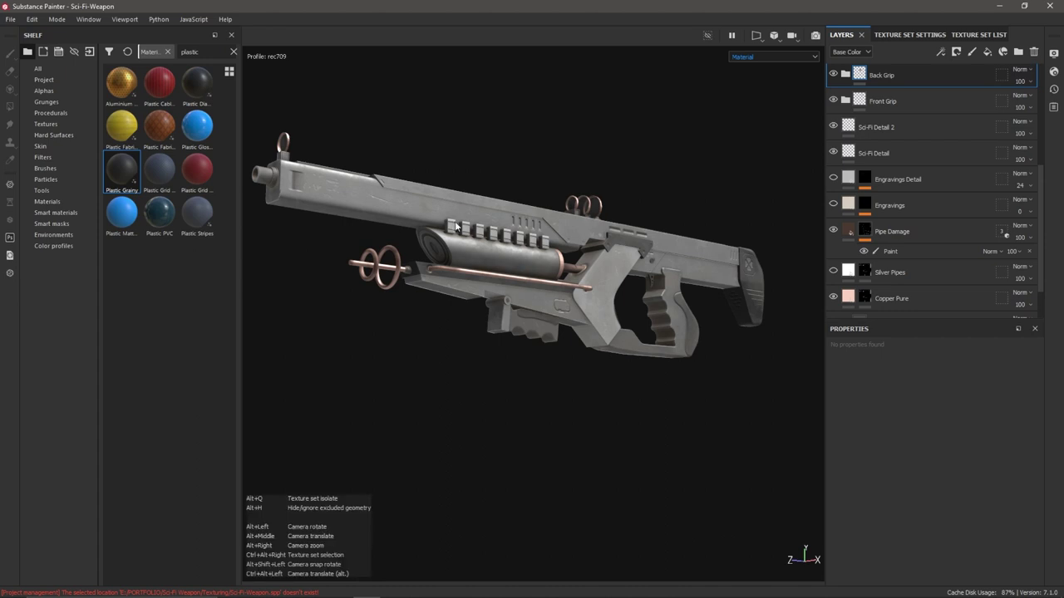
pyautogui.keyDown('alt'); pyautogui.moveTo(524, 274); pyautogui.dragTo(471, 244); pyautogui.keyUp('alt')
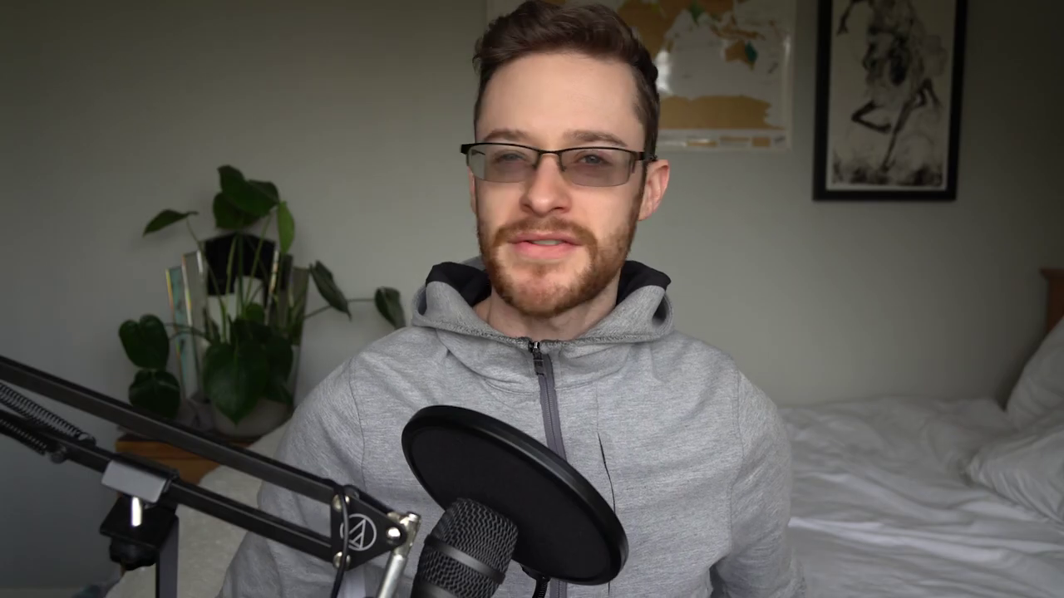